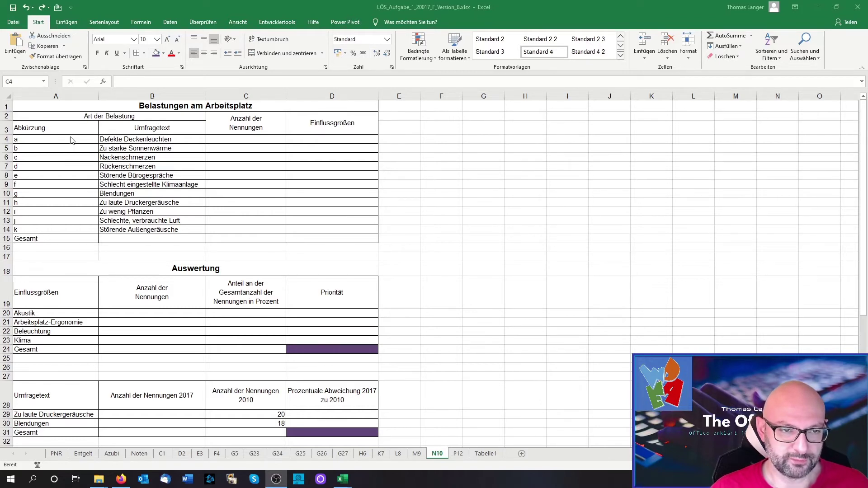
Step: Check the four Einflussgrößen categories in D4's dropdown without choosing one
left_click(375, 140)
left_click(383, 140)
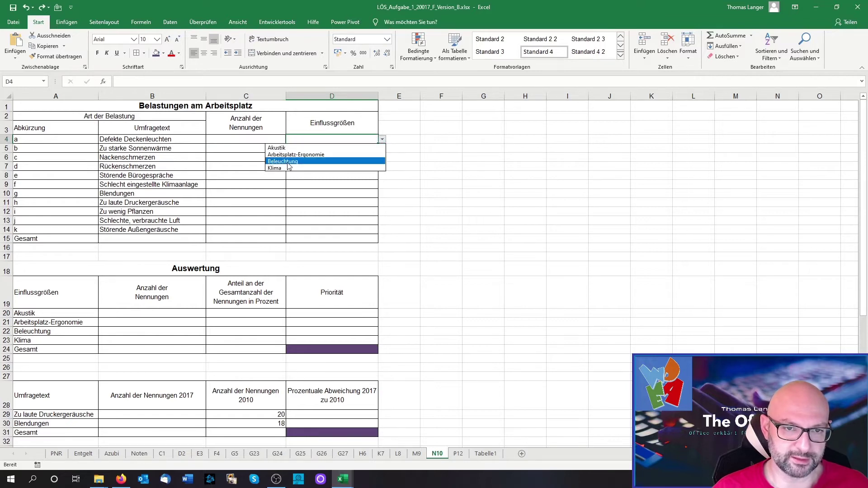
left_click(407, 148)
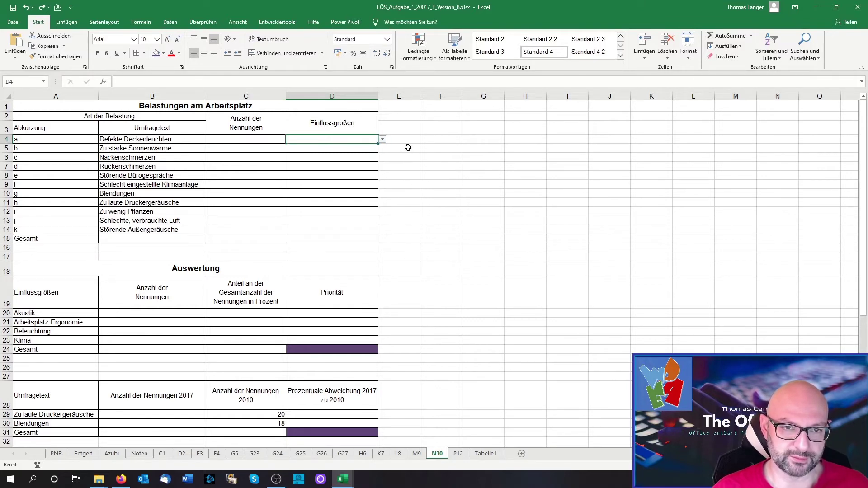
Step: Select count cell C4 and zoom the table into view from its title
left_click(279, 139)
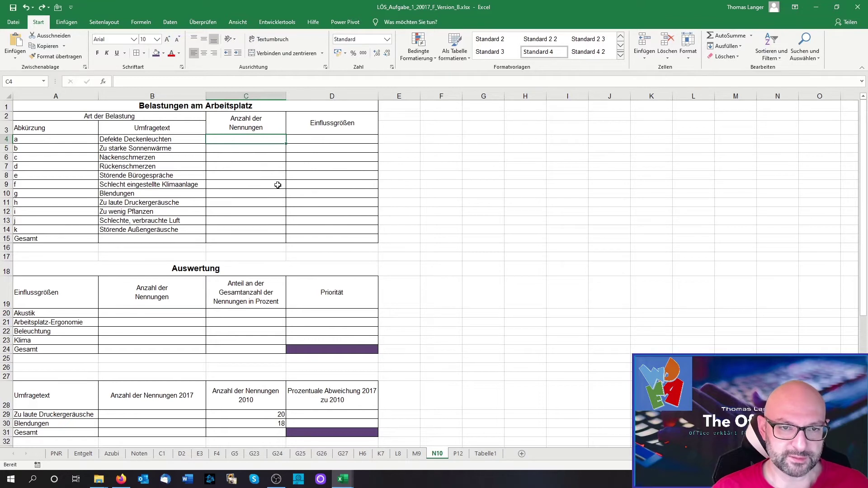
scroll(310, 210, "up", 2)
scroll(312, 211, "up", 2)
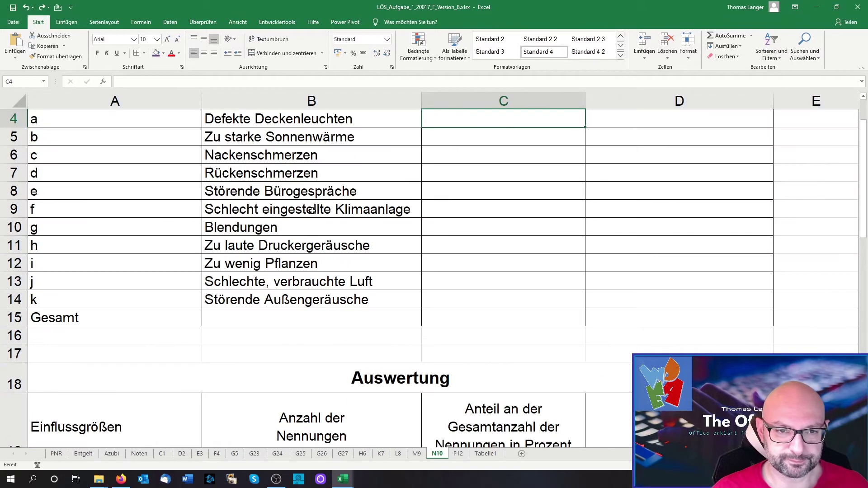
scroll(312, 210, "up", 1)
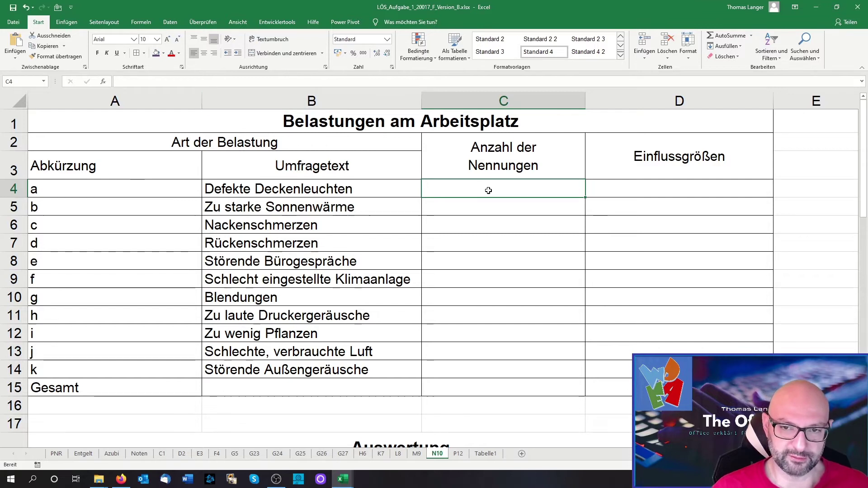
Step: Enter =ZÄHLENWENN('L8'!$D$2:$I$37;'N10'!A4) in C4 to count abbreviation a
type("=")
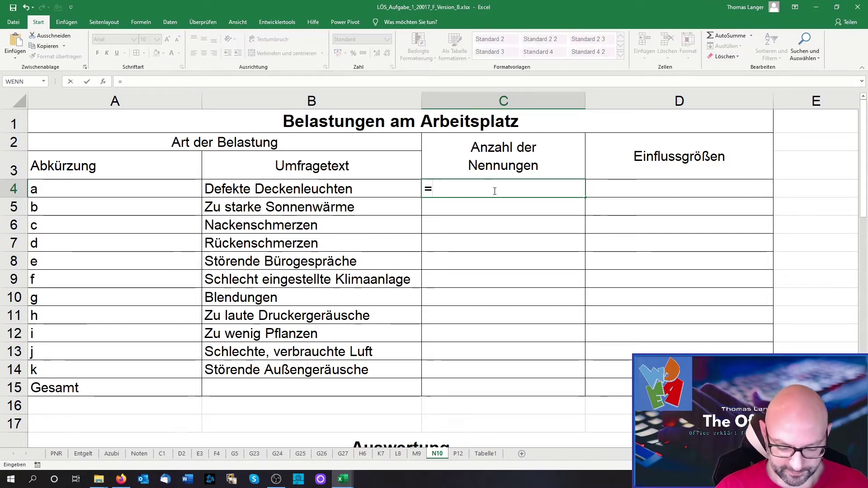
type("z")
key("Tab")
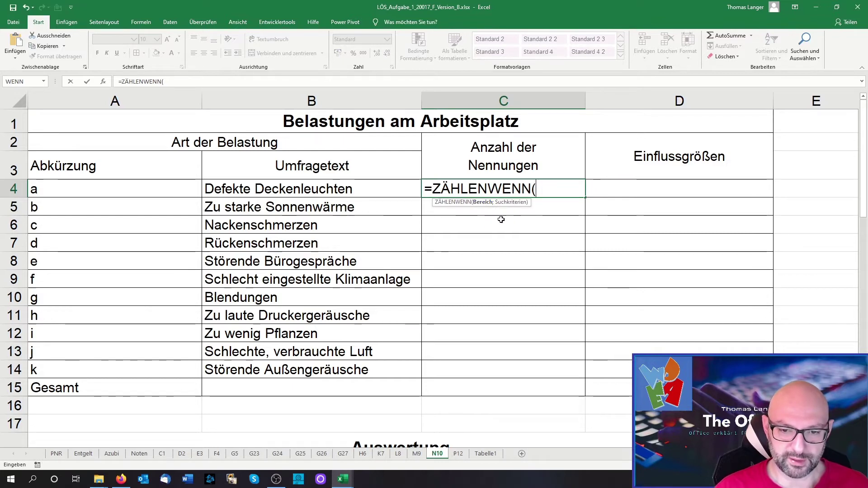
left_click(399, 454)
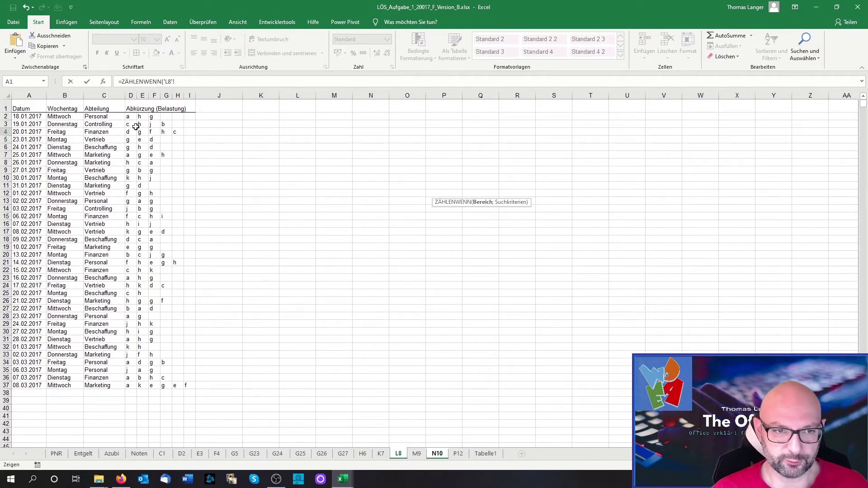
left_click_drag(131, 117, 192, 383)
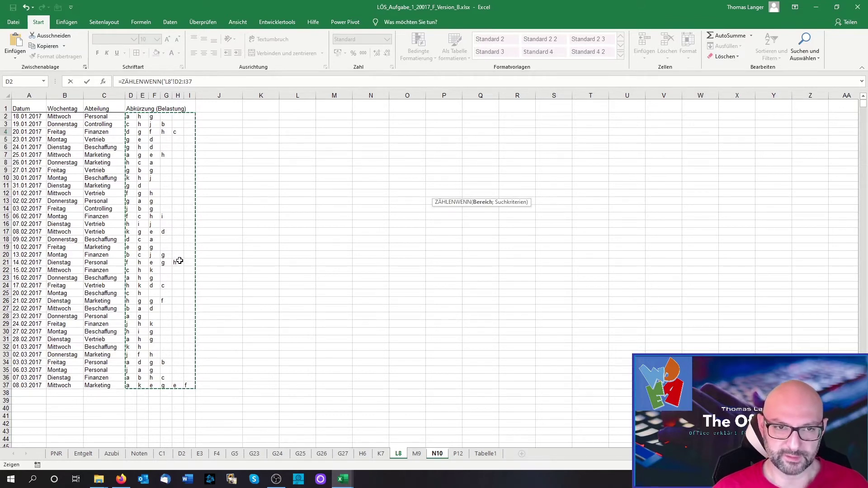
key("F4")
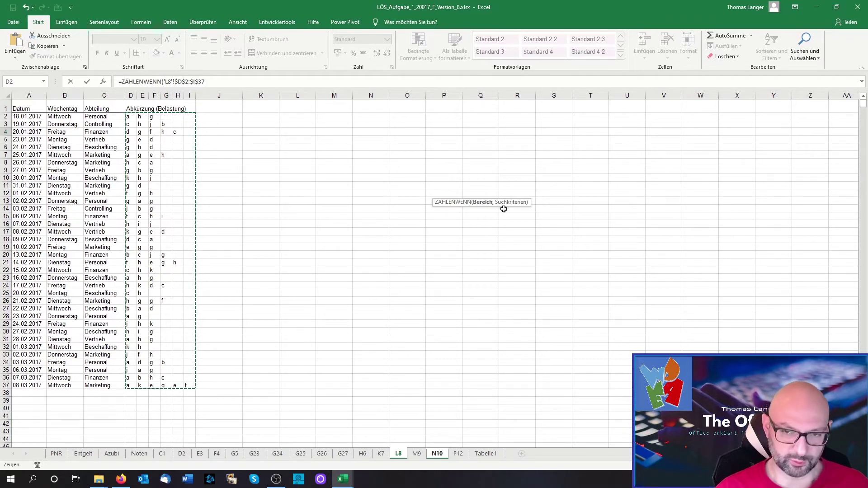
type(";")
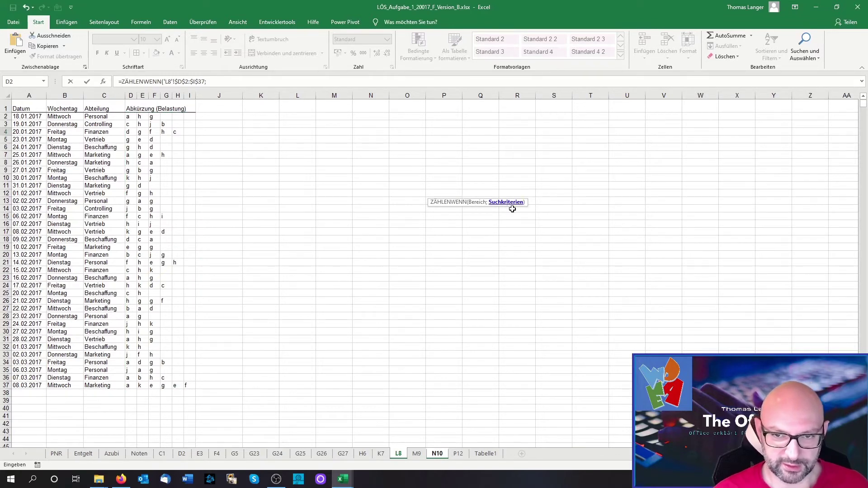
left_click(436, 453)
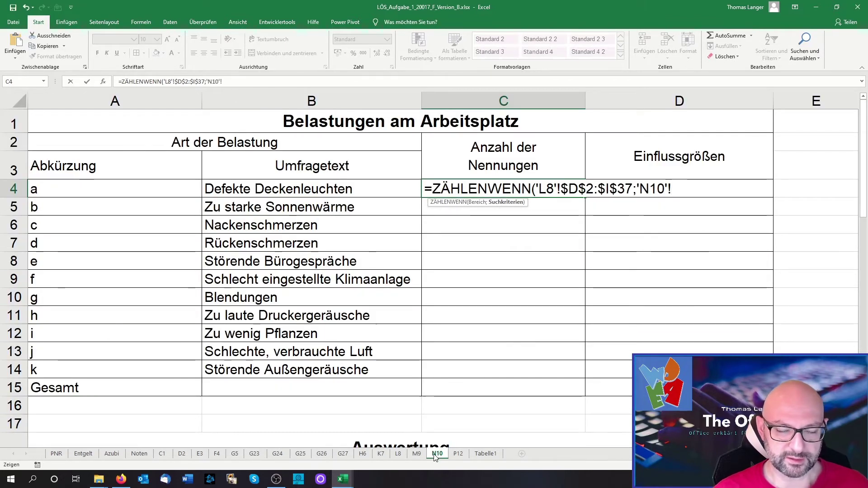
left_click(161, 187)
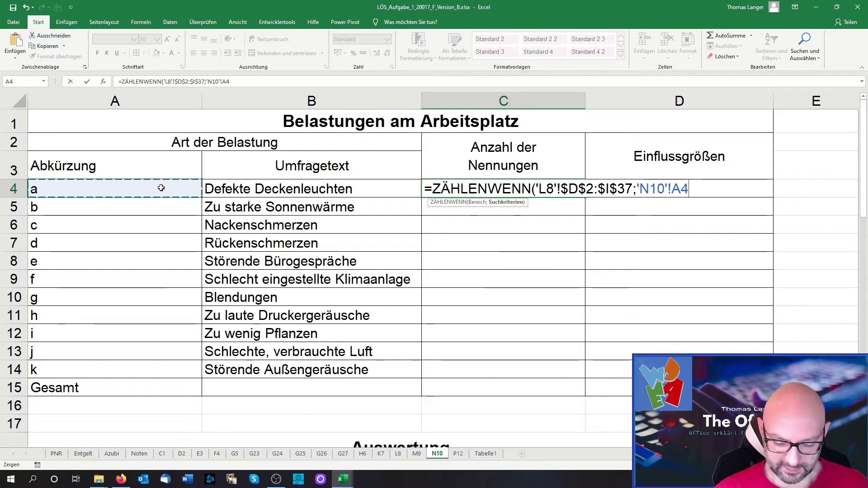
type(")")
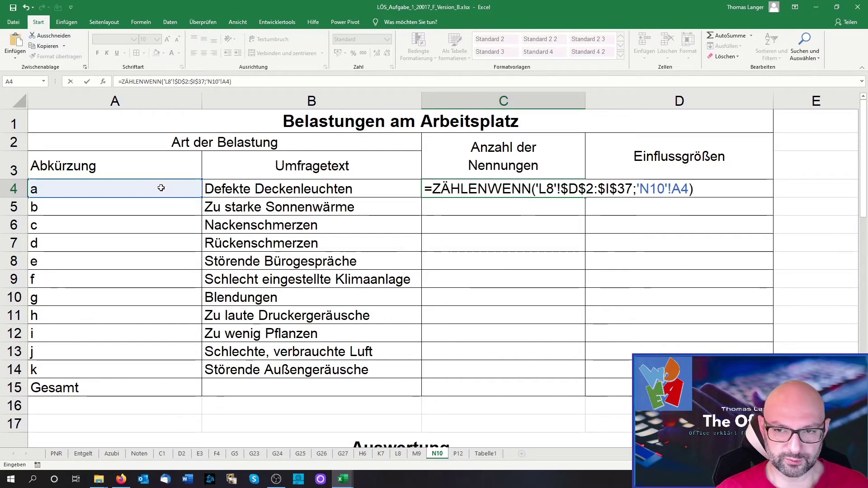
key("Return")
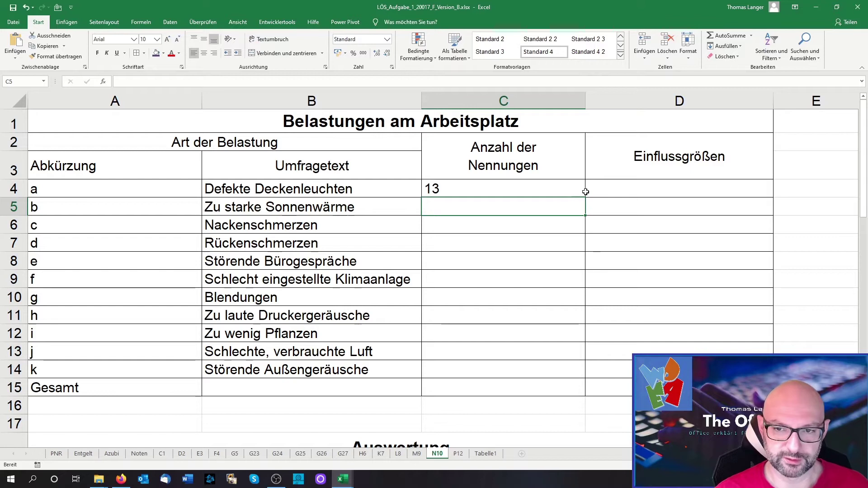
Step: Copy the count formula down to C14 and total C15 with =SUMME(C4:C14), giving 120
left_click(582, 190)
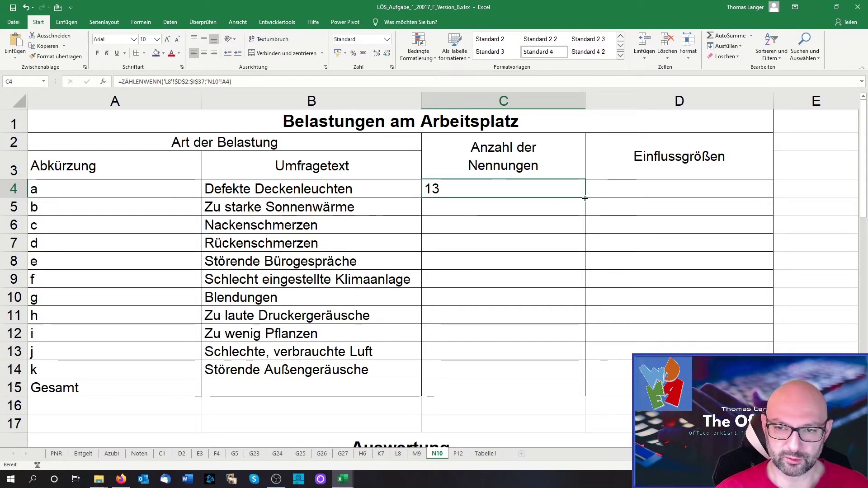
double_click(586, 198)
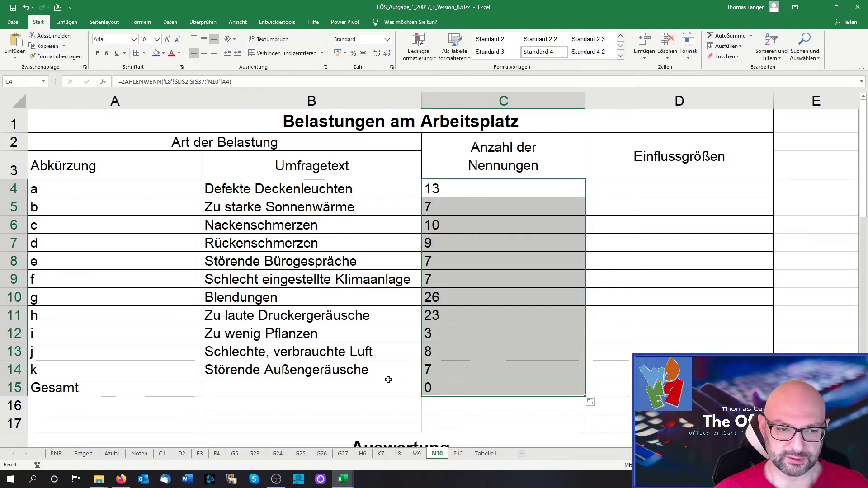
left_click(457, 388)
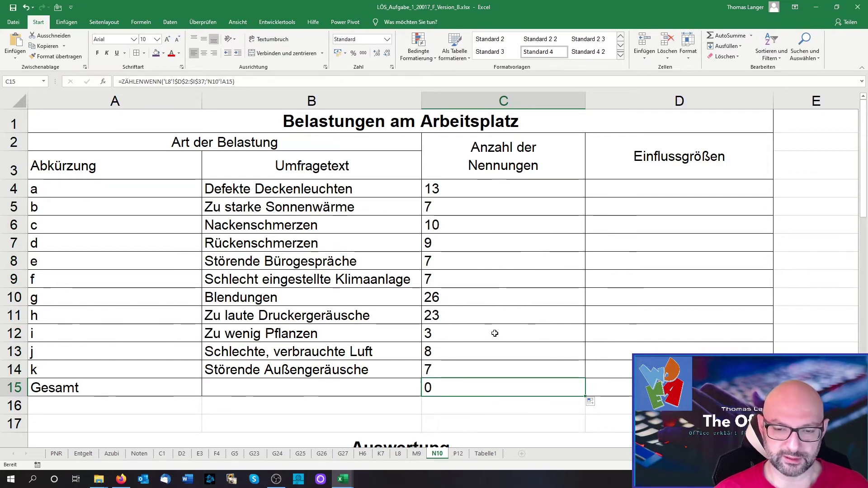
key("F2")
key("Escape")
type("=summ")
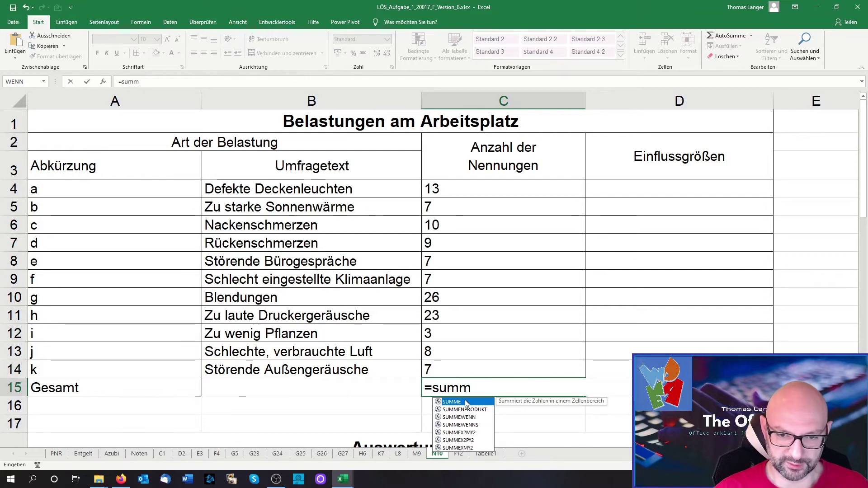
double_click(467, 402)
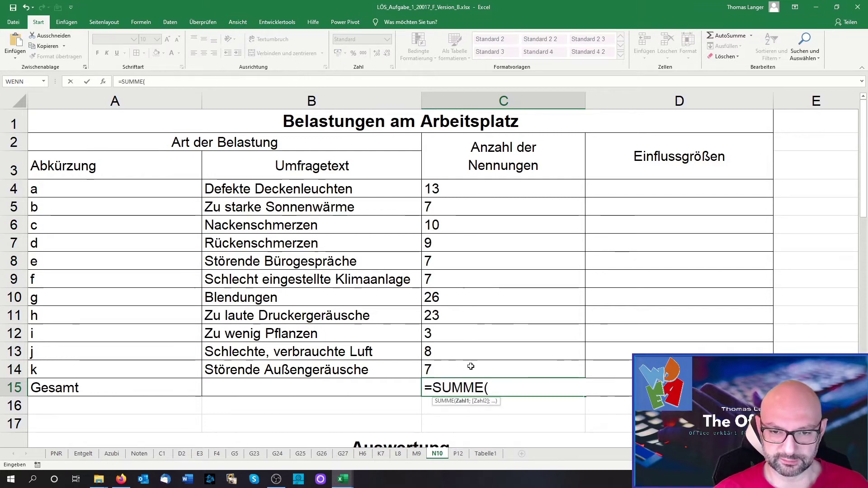
left_click_drag(471, 367, 488, 191)
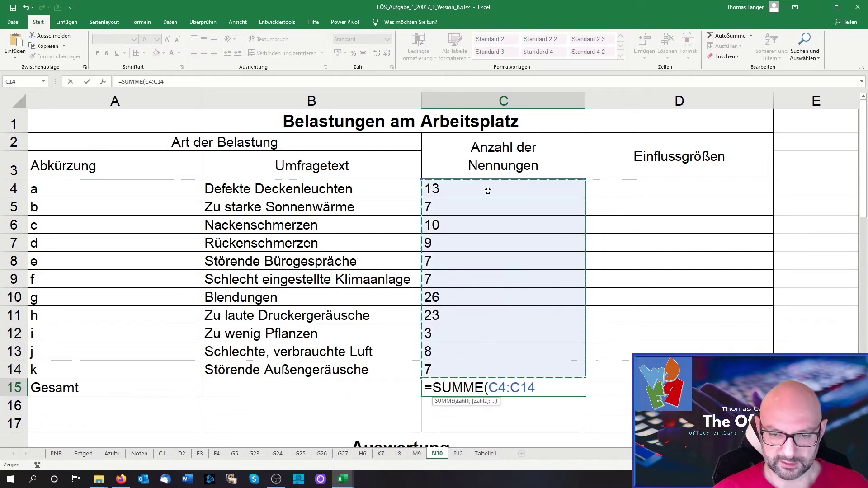
type(")")
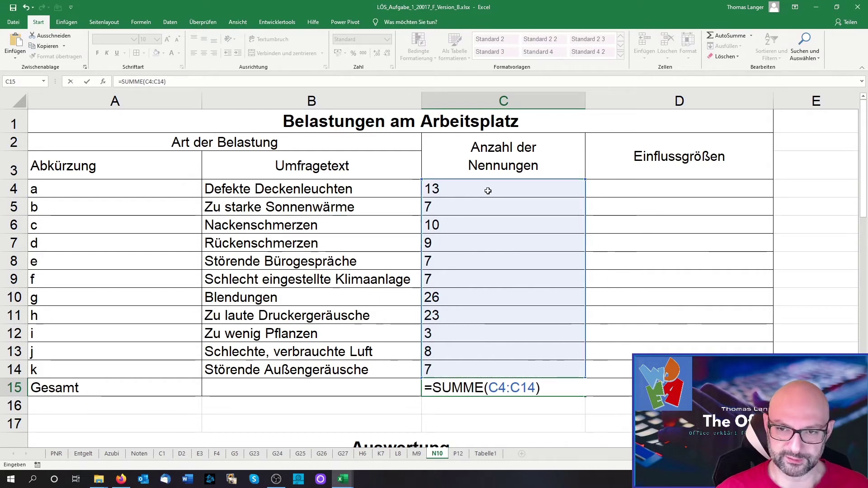
key("Return")
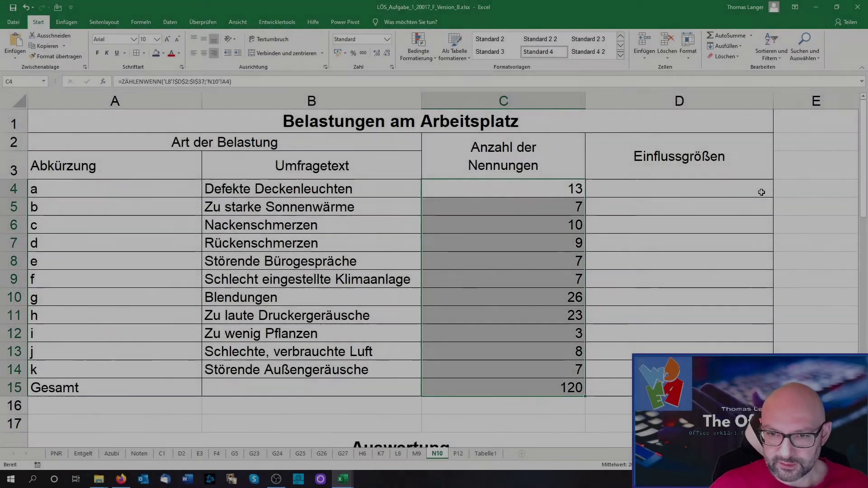
left_click(763, 193)
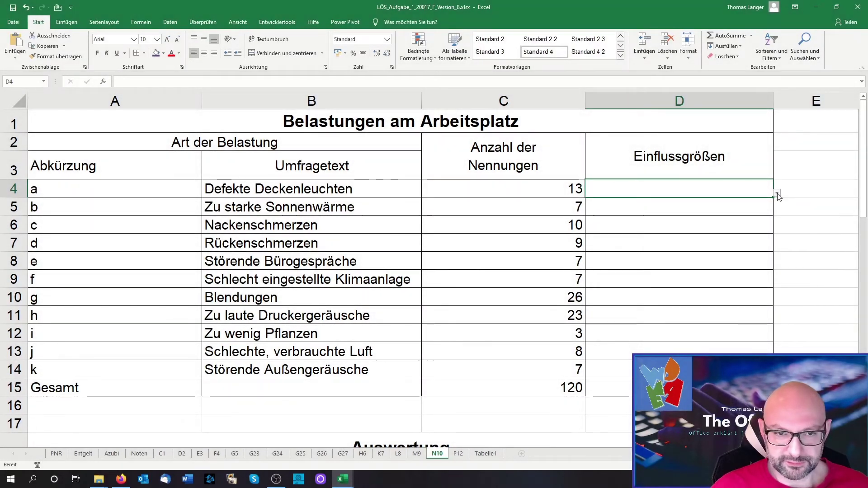
Step: Assign Beleuchtung to D4 and Klima to D5 from the category dropdowns
left_click(777, 193)
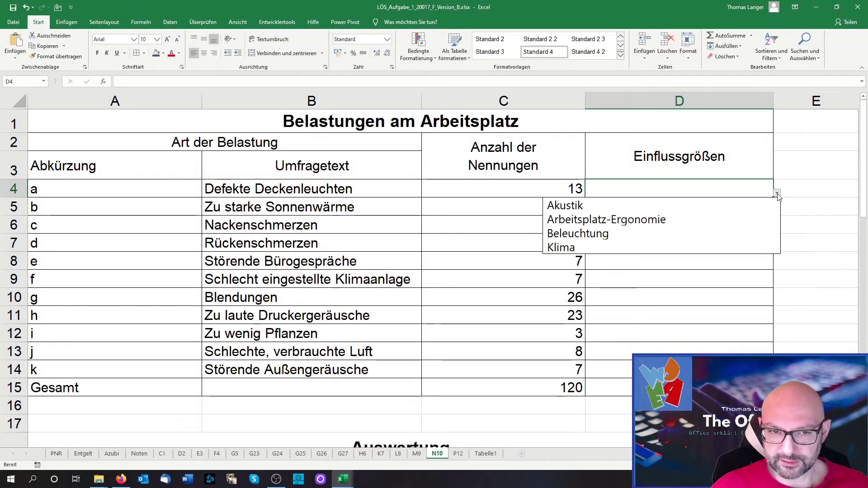
left_click(645, 235)
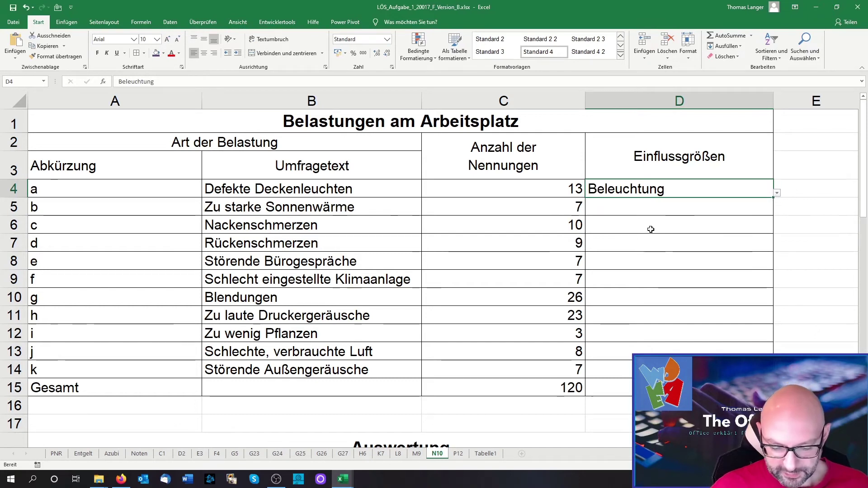
left_click(669, 209)
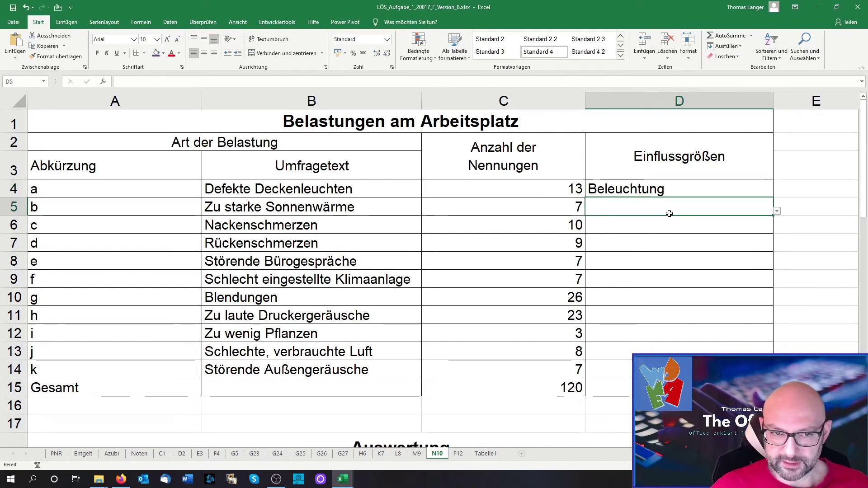
left_click(777, 211)
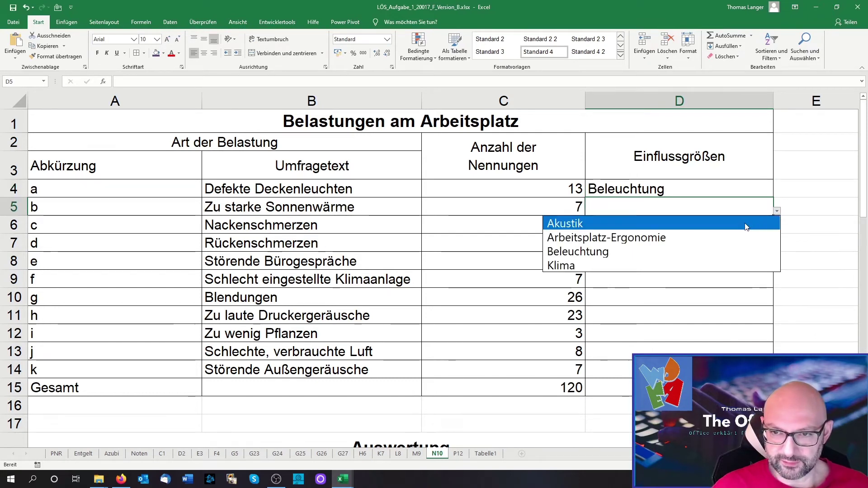
left_click(723, 261)
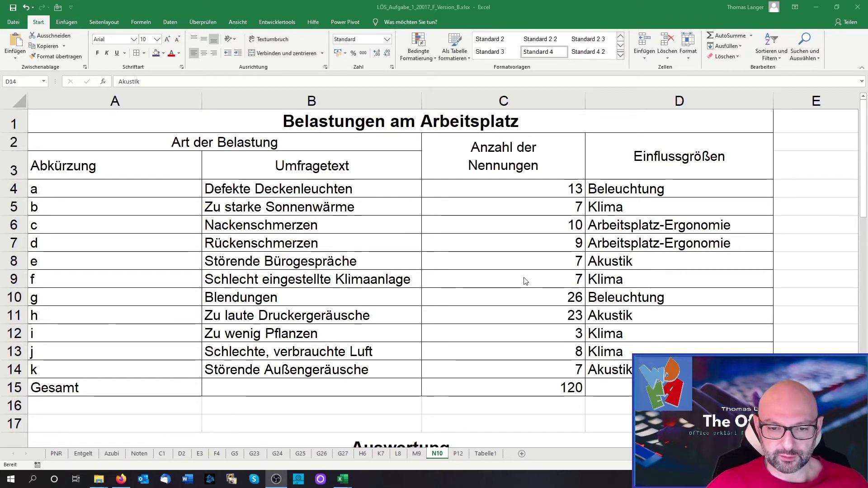
scroll(525, 281, "down", 2)
scroll(524, 281, "down", 4)
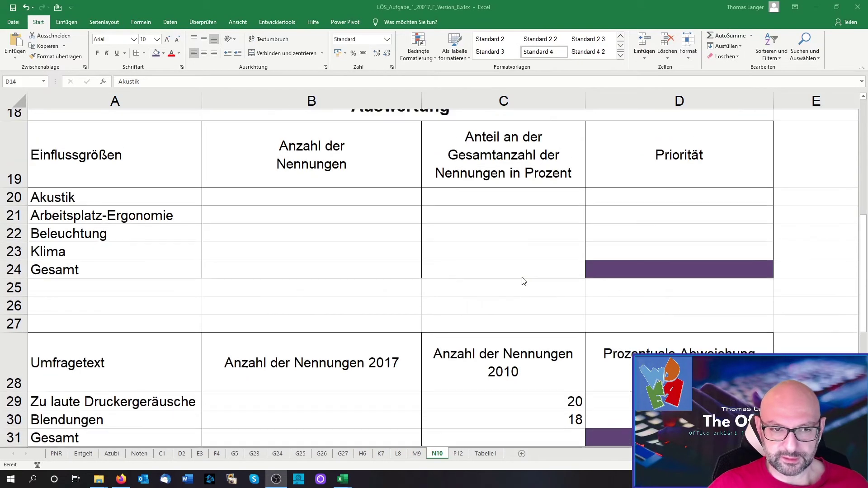
scroll(523, 281, "up", 1)
scroll(523, 281, "up", 1)
left_click(311, 307)
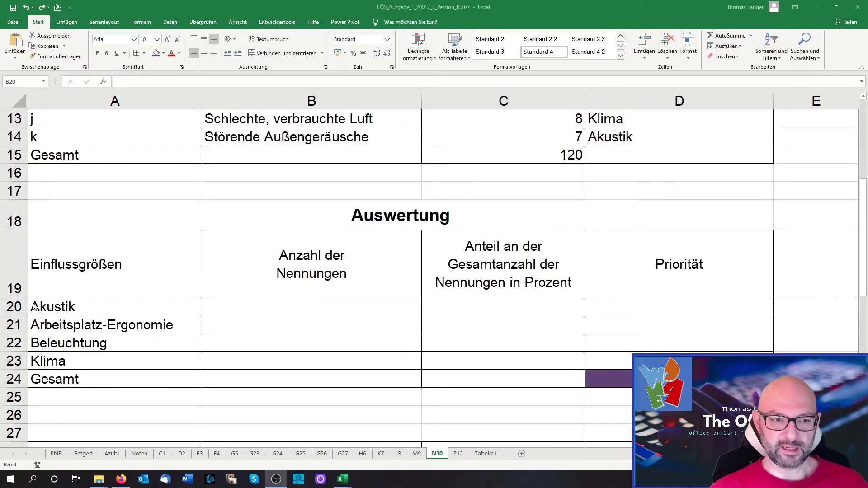
scroll(145, 316, "up", 2)
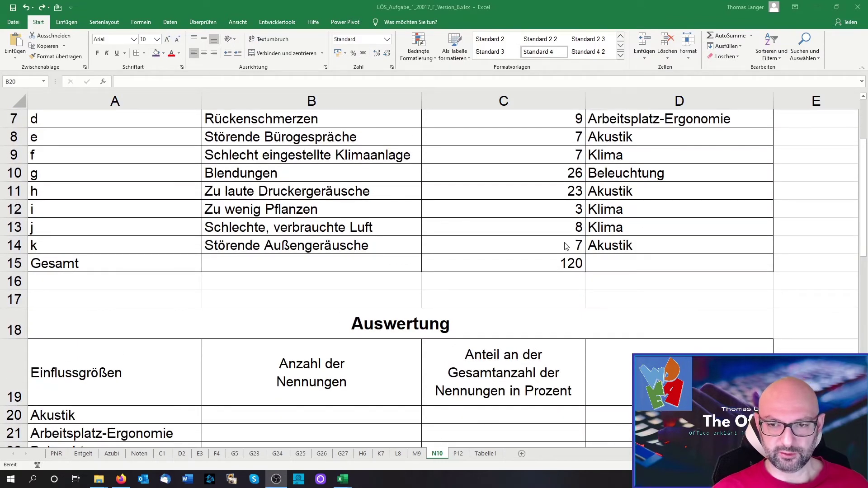
scroll(572, 254, "up", 1)
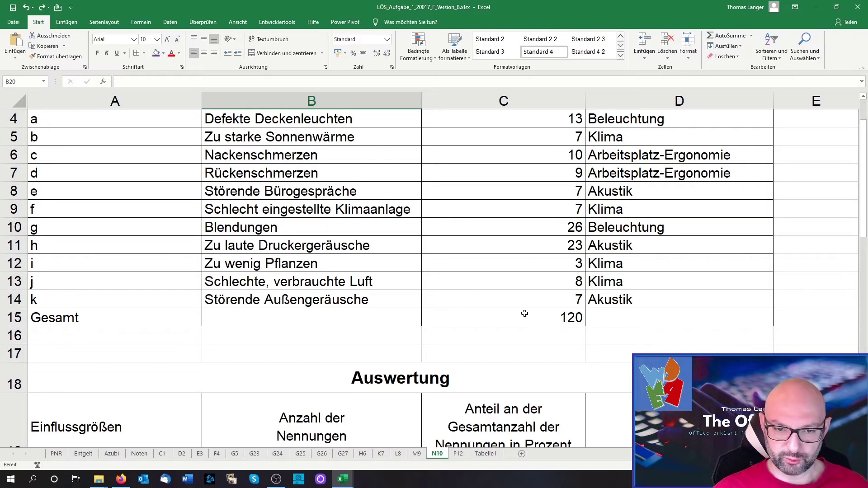
scroll(527, 318, "down", 1)
scroll(528, 313, "down", 1)
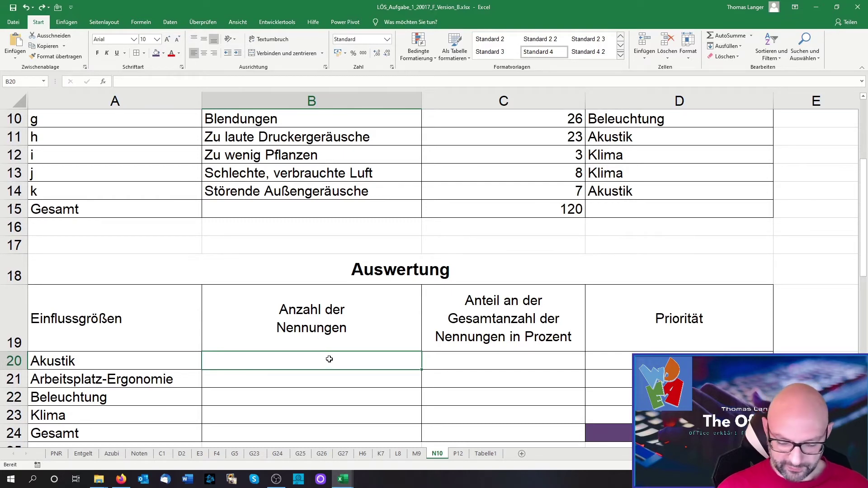
Step: Start a SUMMEWENN formula in B20 with the absolute search range $D$4:$D$14
type("=su")
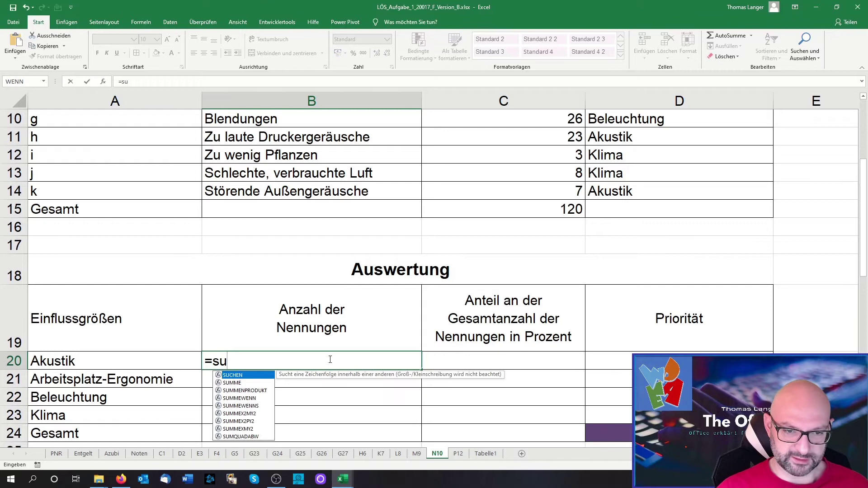
type("mm")
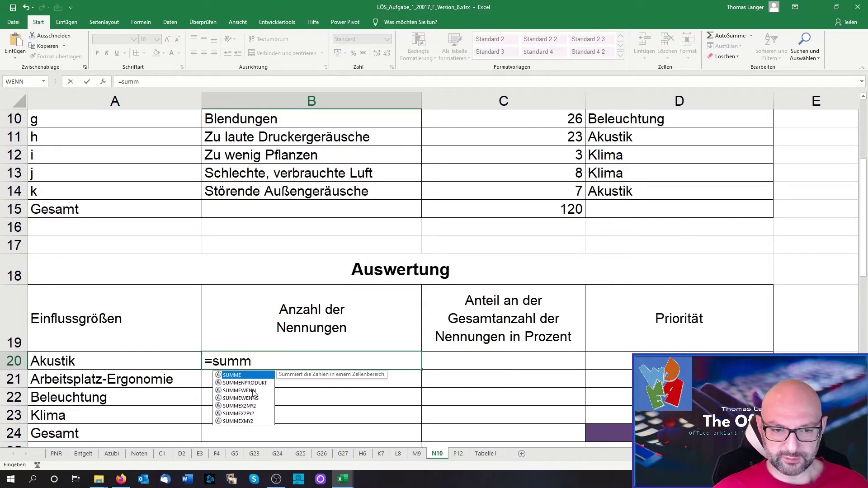
double_click(253, 391)
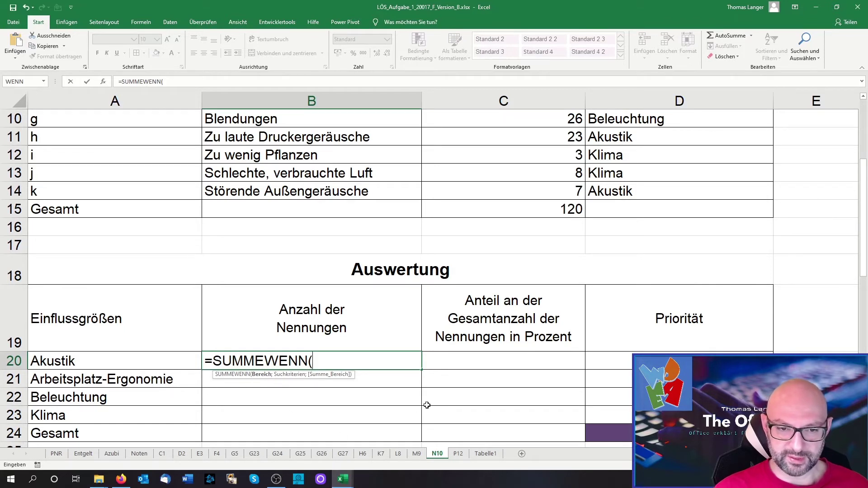
scroll(427, 405, "up", 2)
scroll(474, 371, "up", 1)
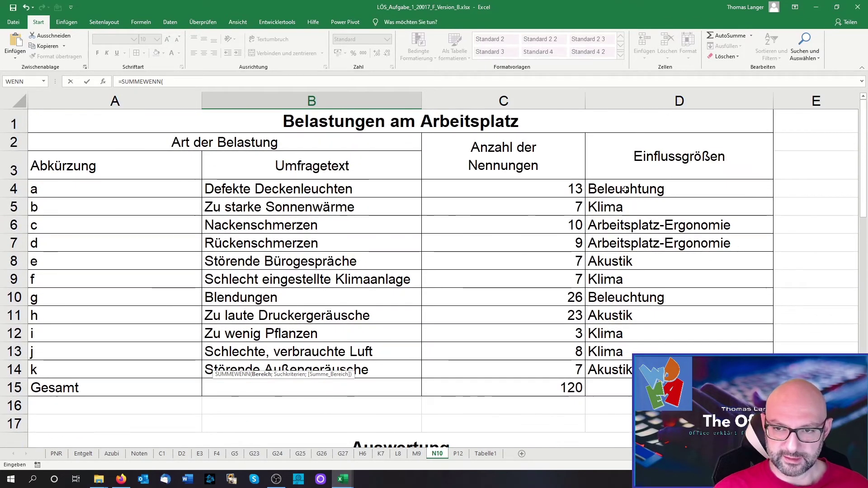
left_click_drag(625, 189, 628, 369)
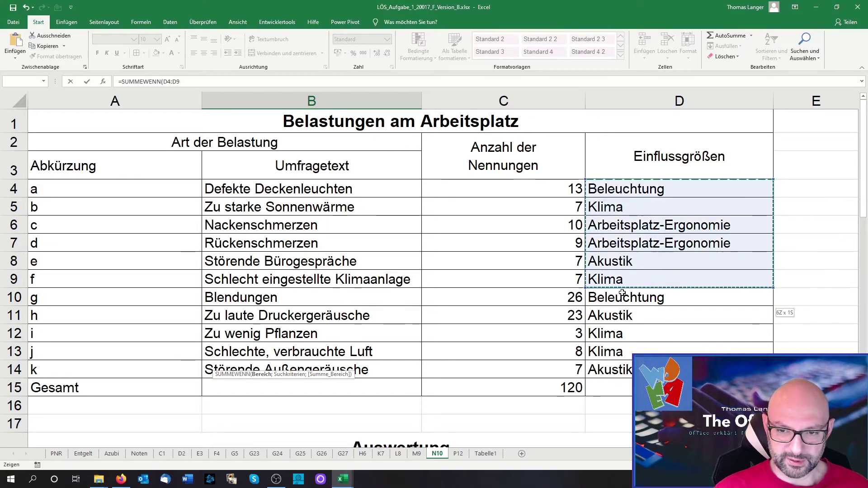
scroll(628, 369, "down", 3)
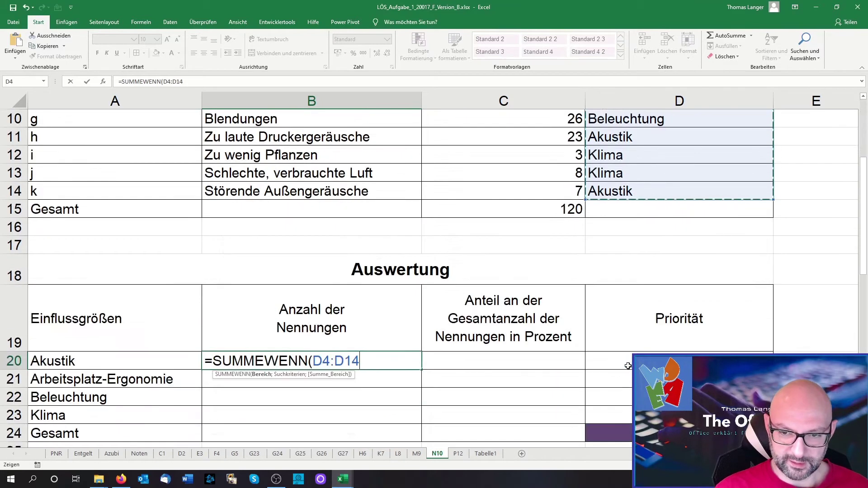
scroll(626, 362, "down", 1)
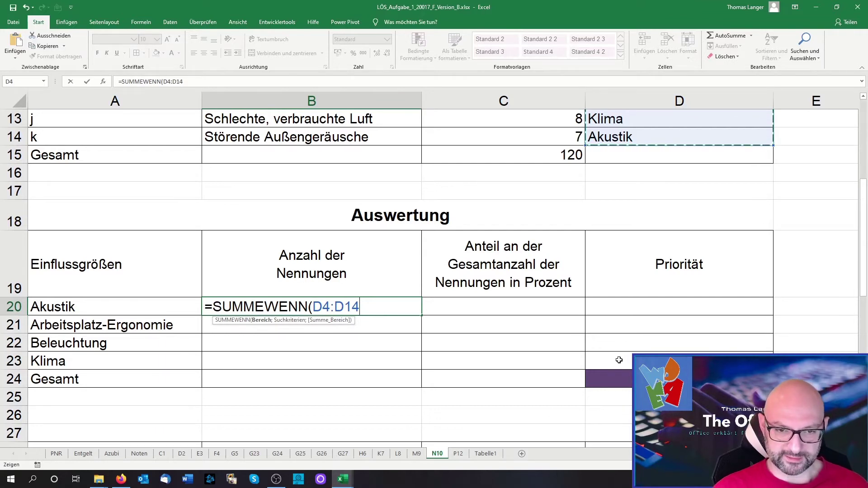
key("F4")
type("$D$14;")
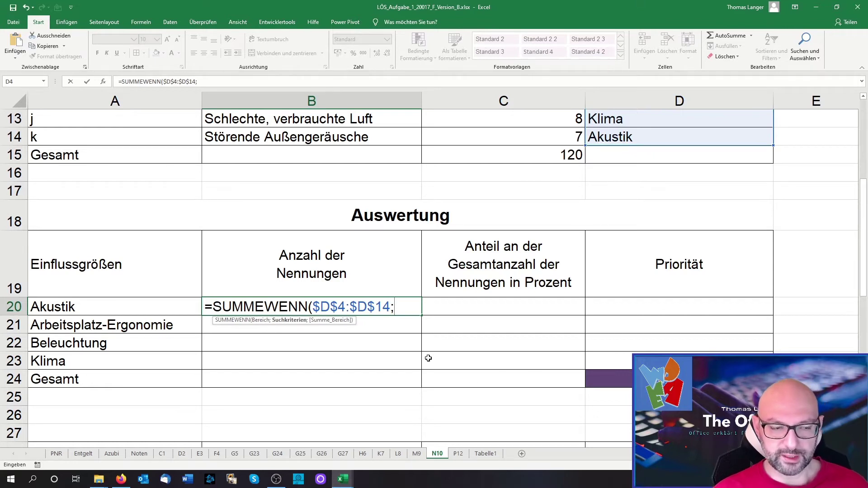
Step: Add criterion A20 and absolute sum range $C$4:$C$14, giving 37 for Akustik
left_click(171, 309)
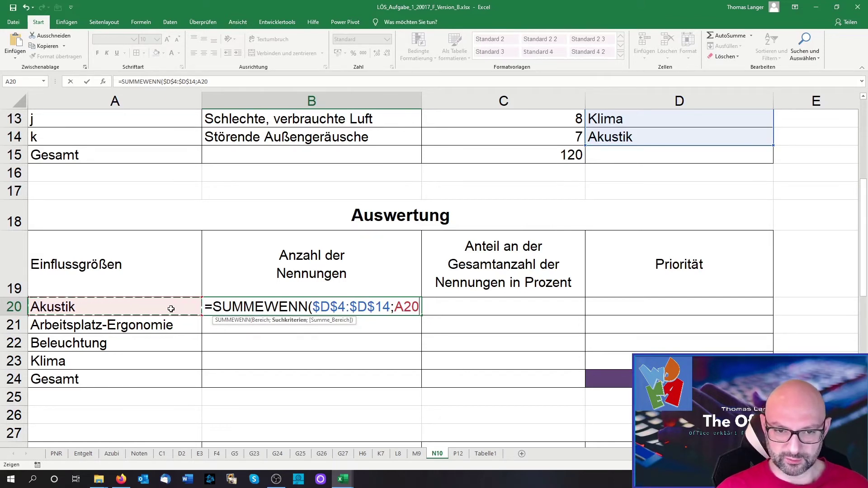
type(";")
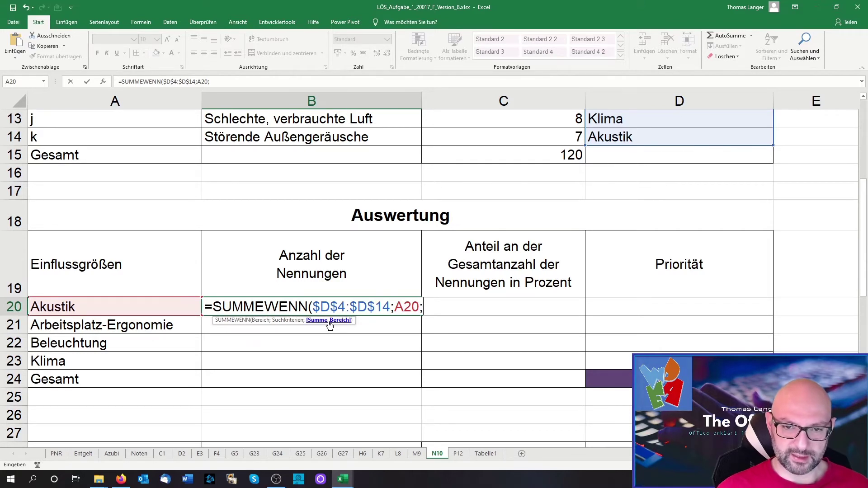
scroll(332, 328, "up", 1)
scroll(333, 328, "up", 3)
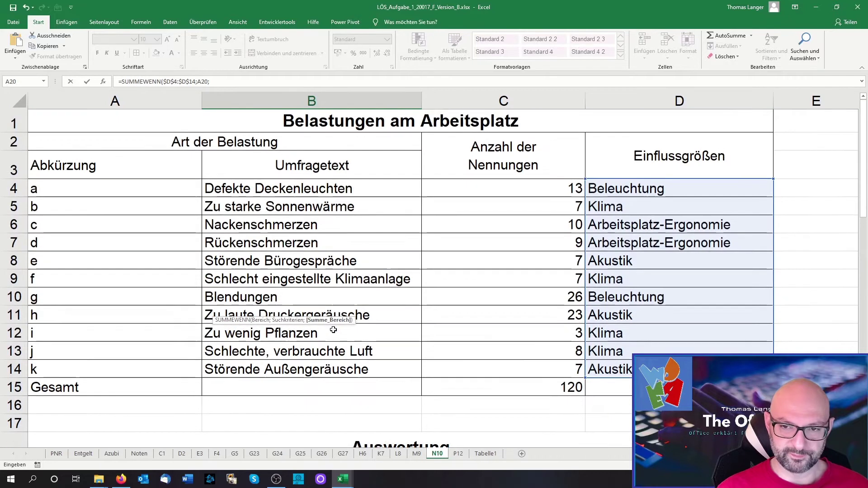
left_click_drag(563, 187, 545, 364)
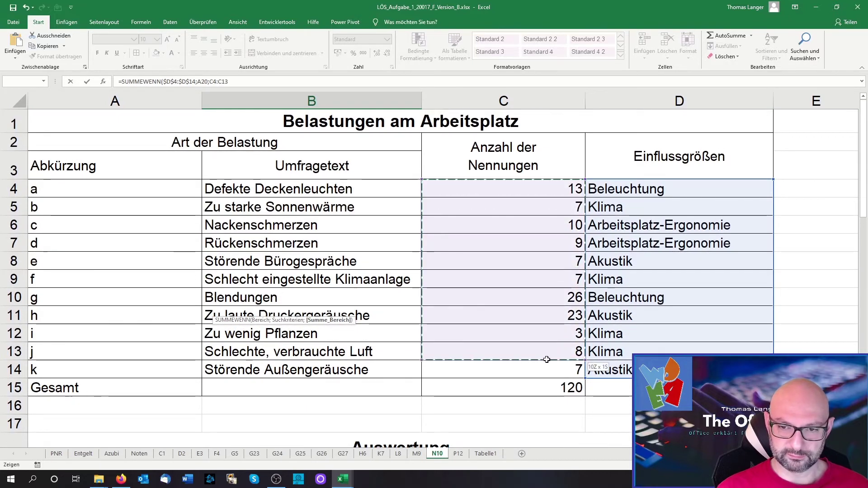
scroll(544, 364, "down", 1)
scroll(544, 364, "down", 3)
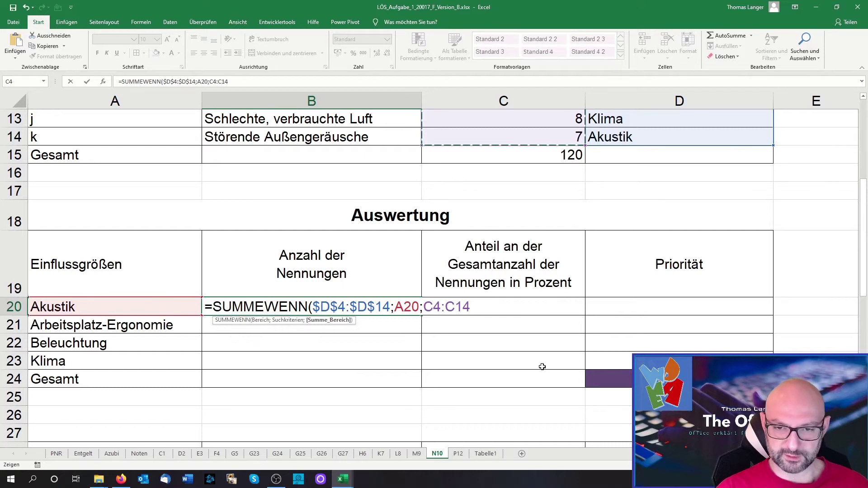
key("F4")
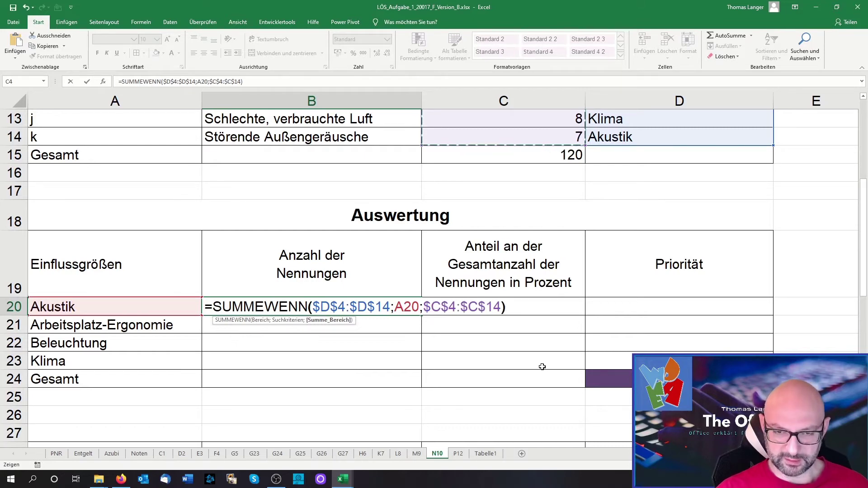
key("Return")
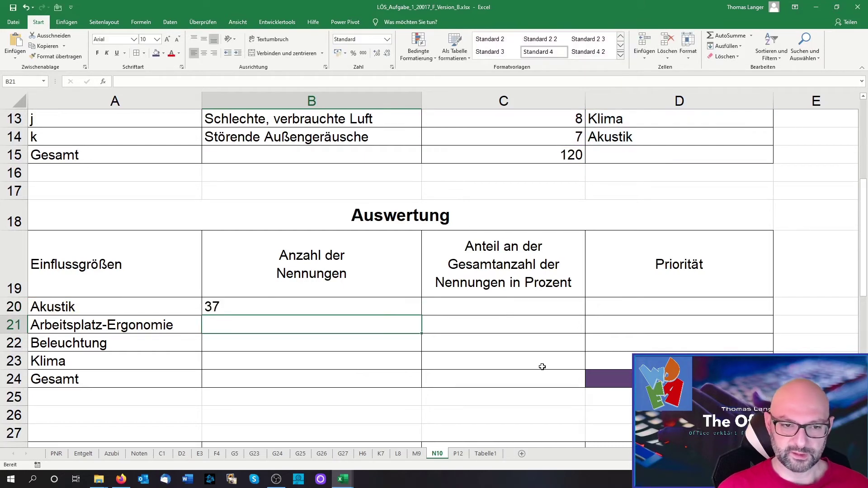
Step: Copy the SUMMEWENN formula down and total B24 with =SUMME(B20:B23), giving 120
left_click(401, 310)
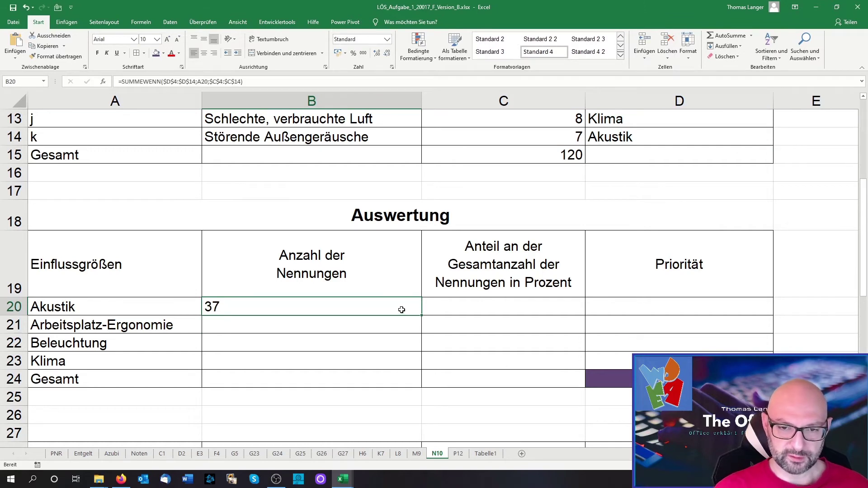
double_click(422, 317)
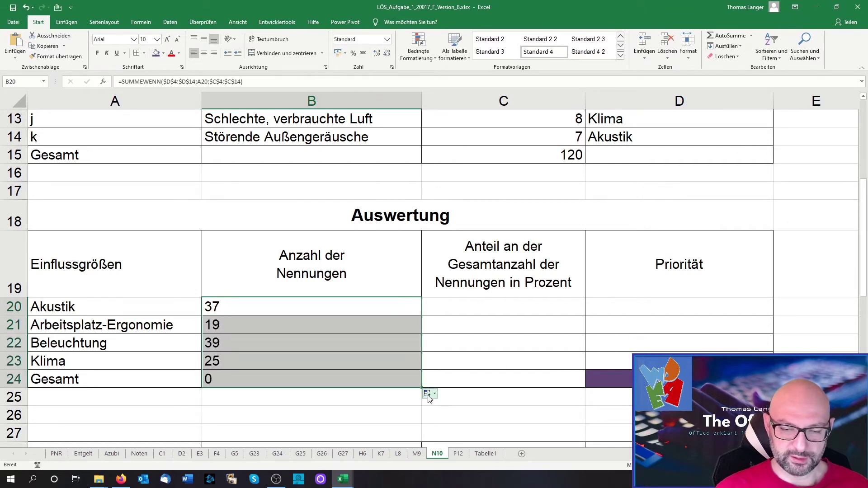
left_click(368, 384)
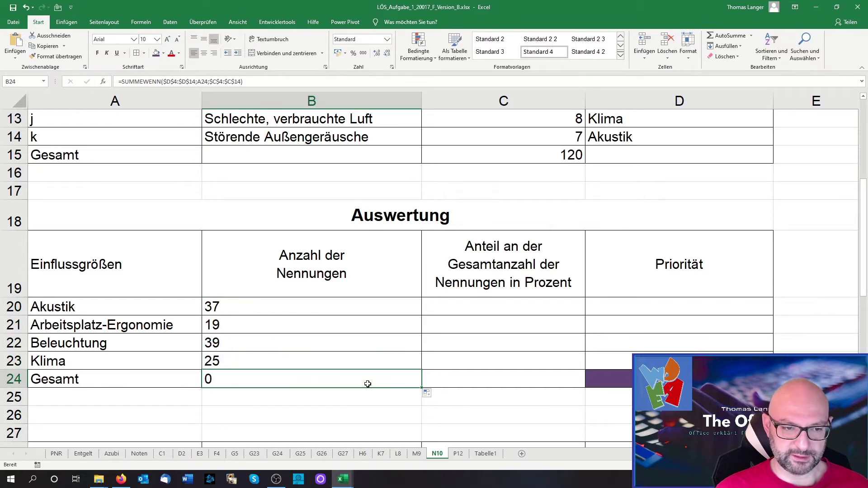
type("=su")
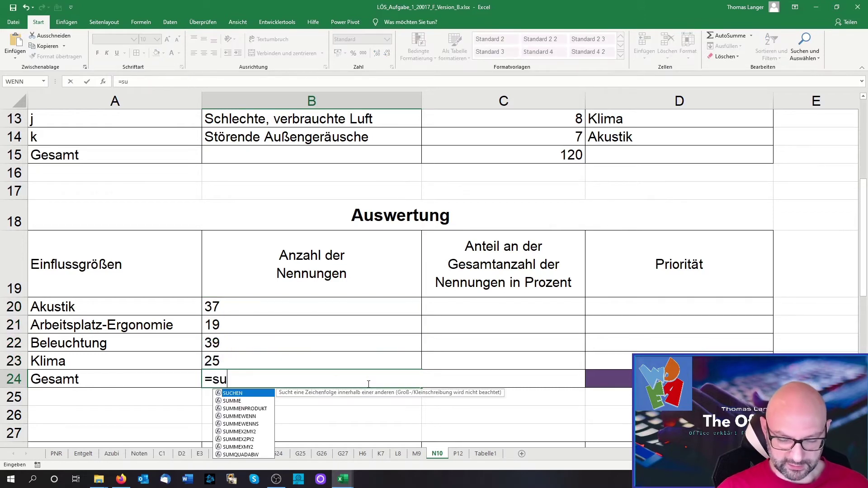
double_click(254, 401)
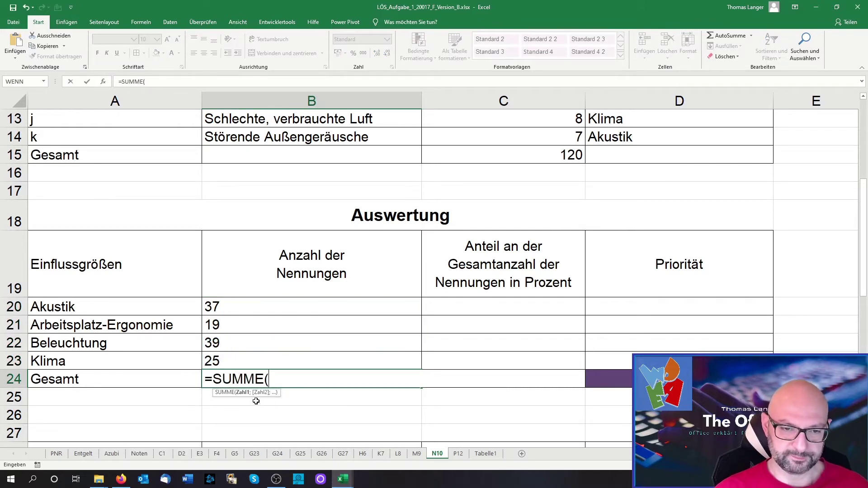
left_click(240, 361)
left_click_drag(240, 362, 243, 307)
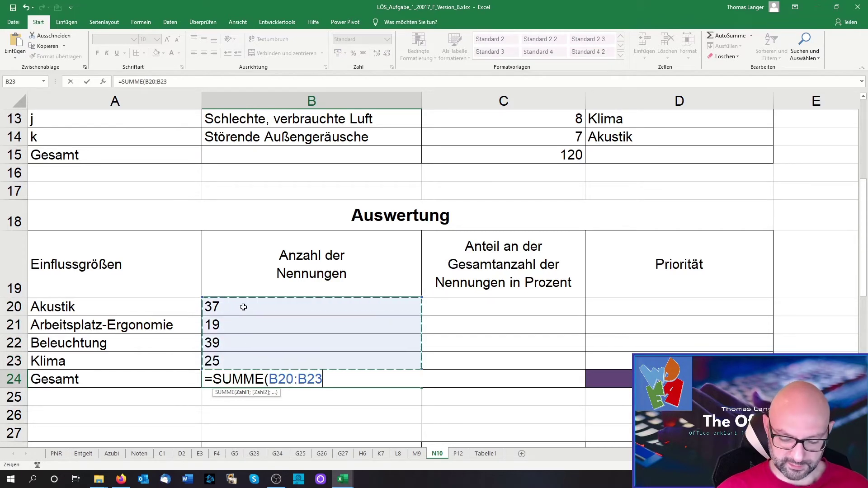
type(")")
key("Return")
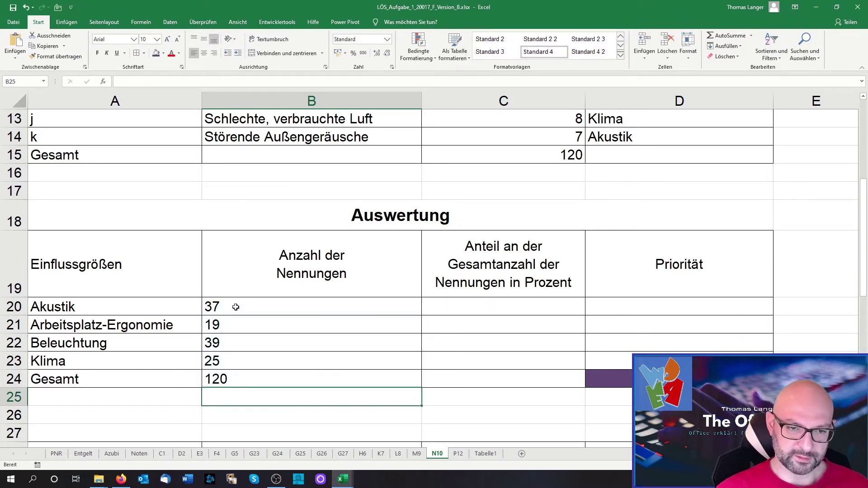
Step: Right-align the counts in B20:B24
left_click(246, 312)
left_click_drag(245, 312, 246, 374)
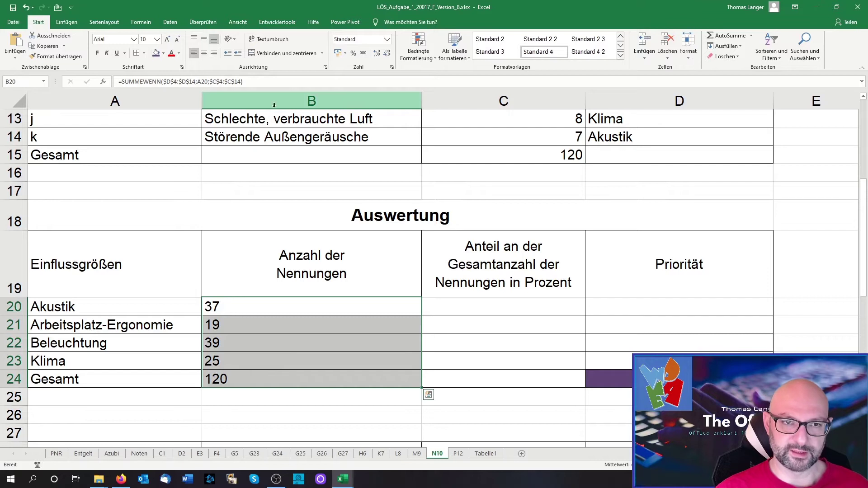
left_click(214, 53)
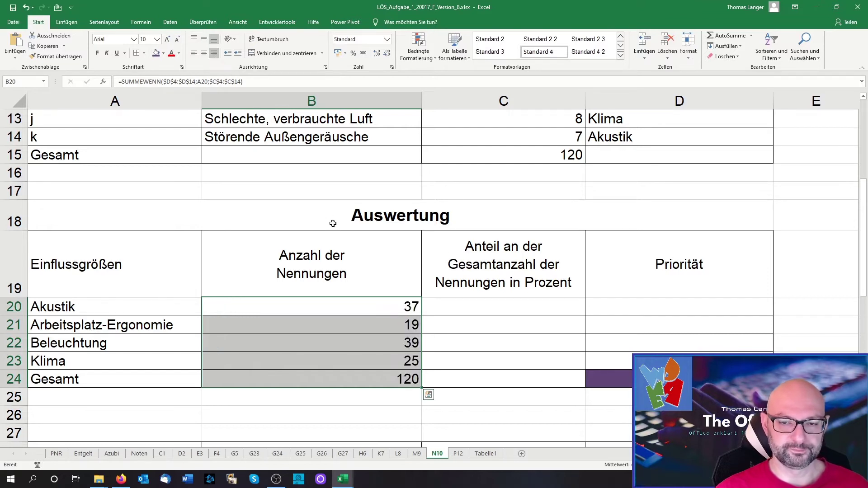
left_click(488, 308)
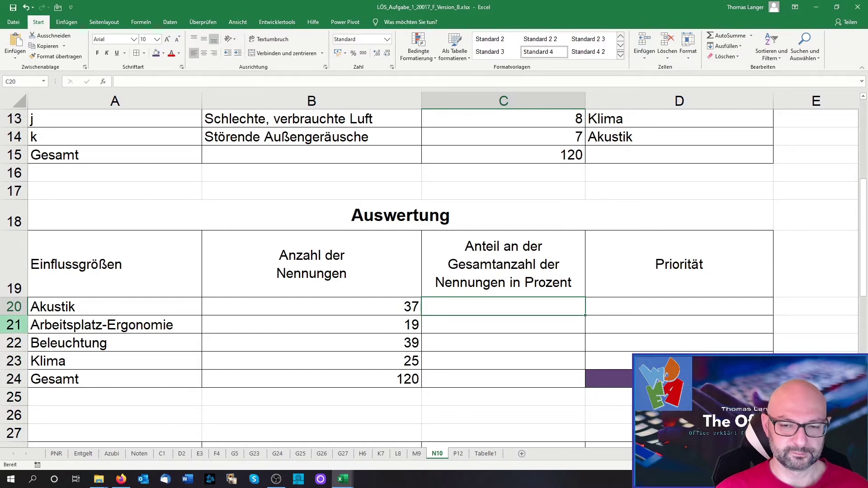
scroll(434, 272, "down", 1)
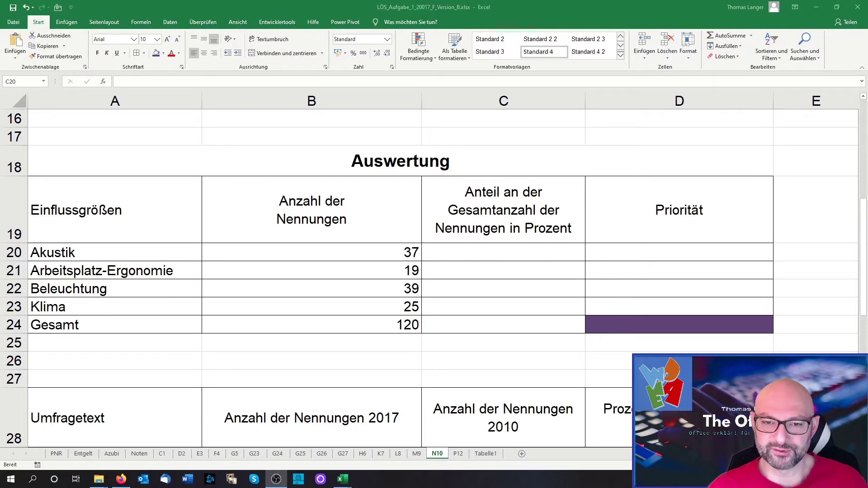
left_click(563, 232)
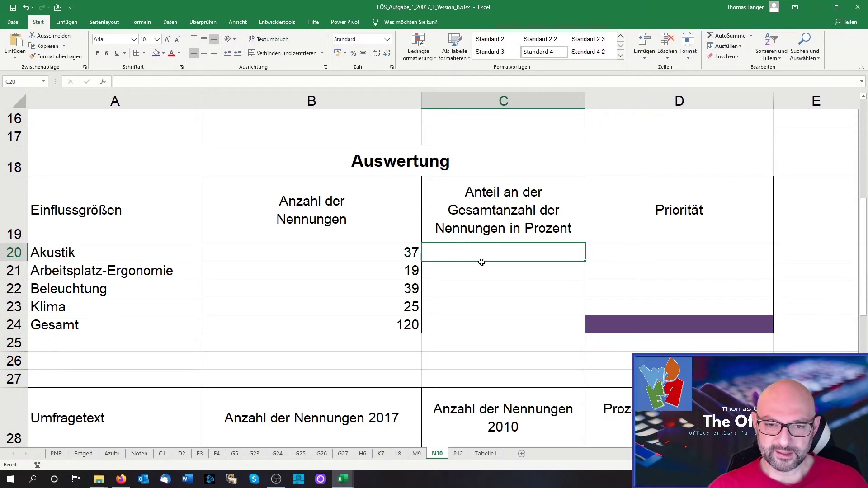
left_click(412, 251)
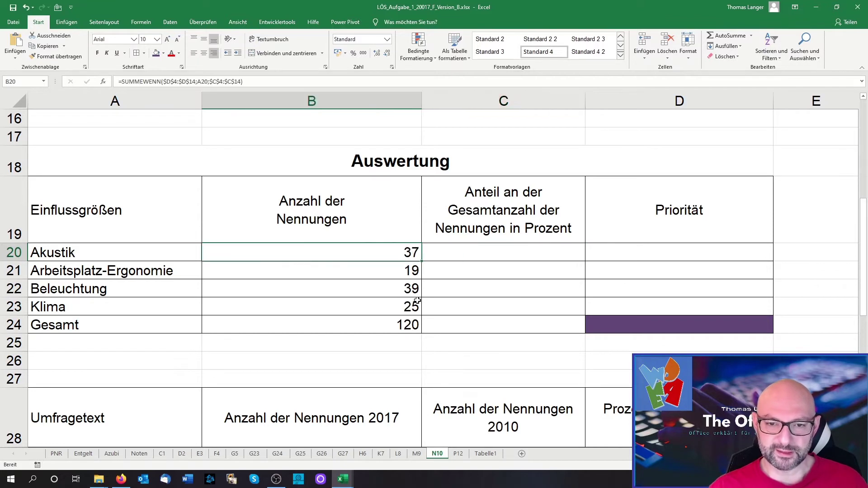
left_click(397, 327)
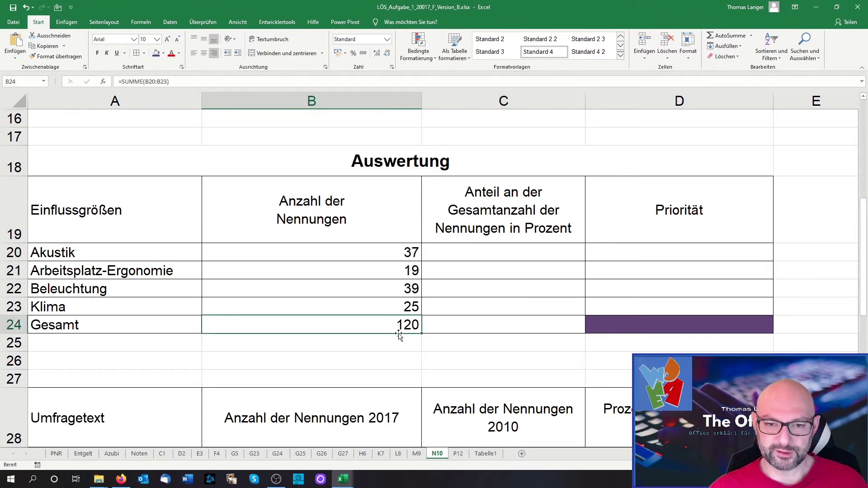
left_click(404, 254)
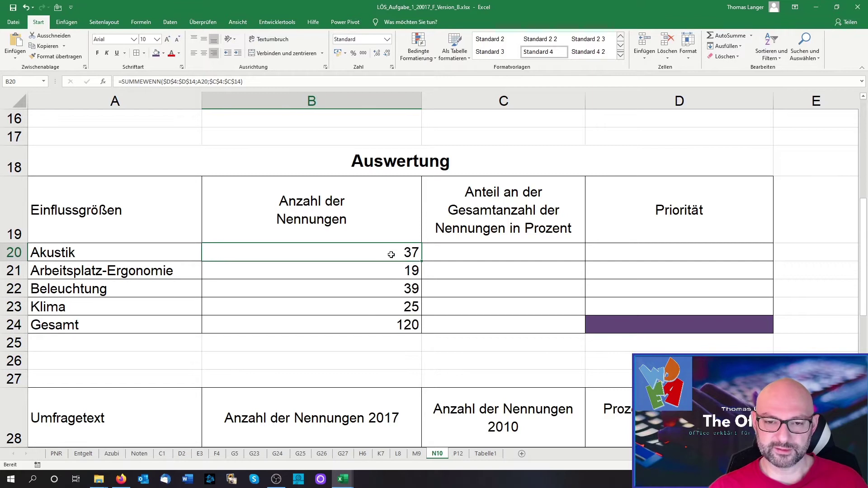
left_click(374, 327)
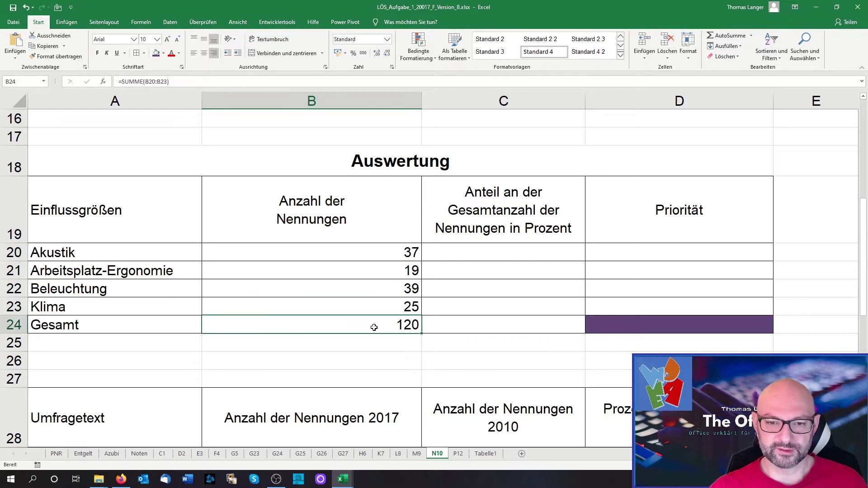
left_click(383, 253)
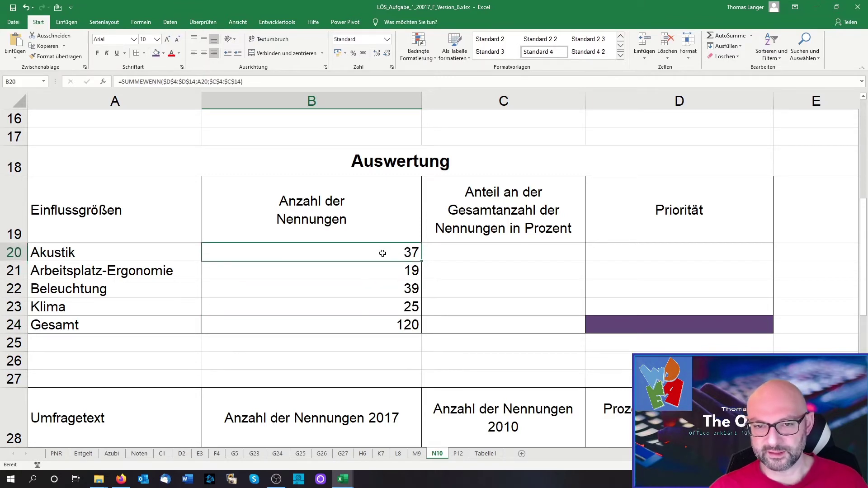
left_click(381, 328)
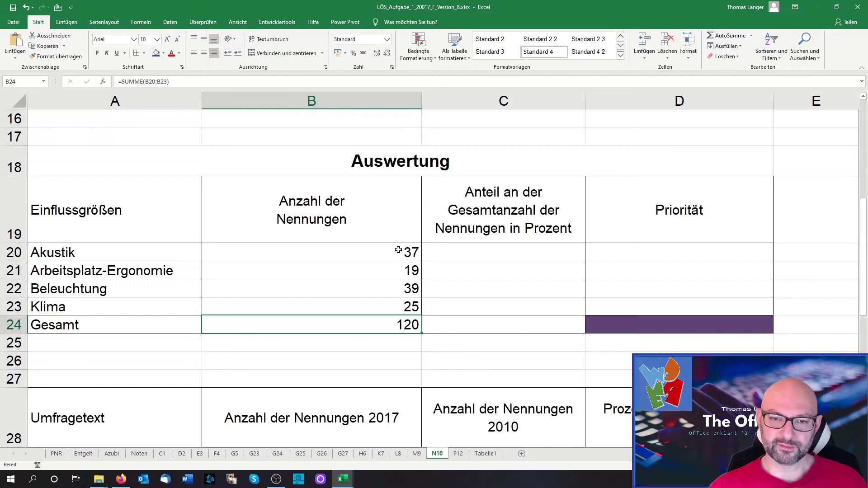
left_click(396, 252)
left_click(395, 330)
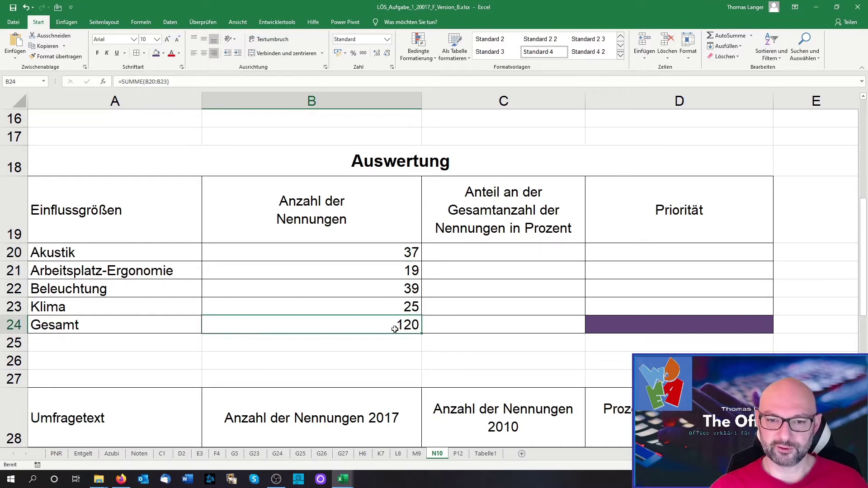
left_click(460, 255)
type("=")
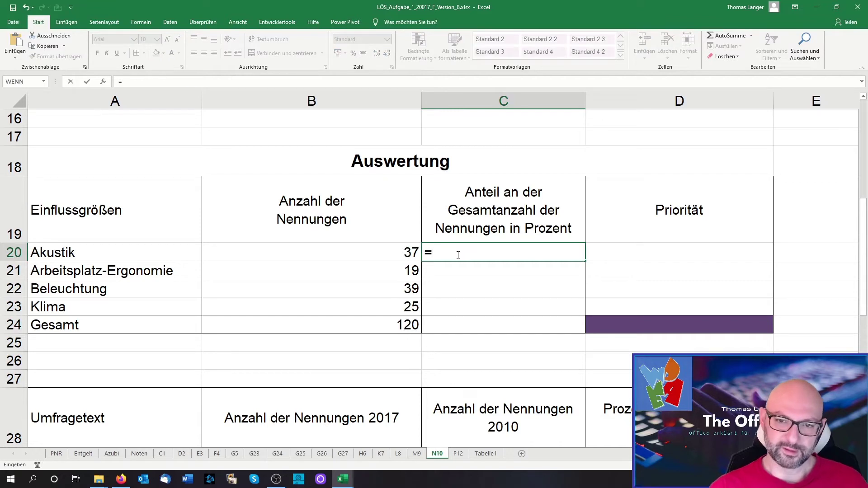
Step: Enter the share formula =B20/$B$24 in C20
left_click(379, 249)
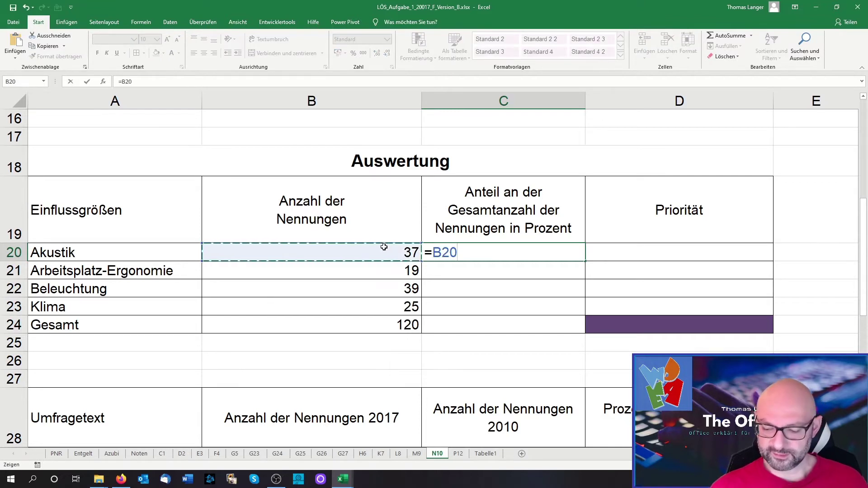
type("/")
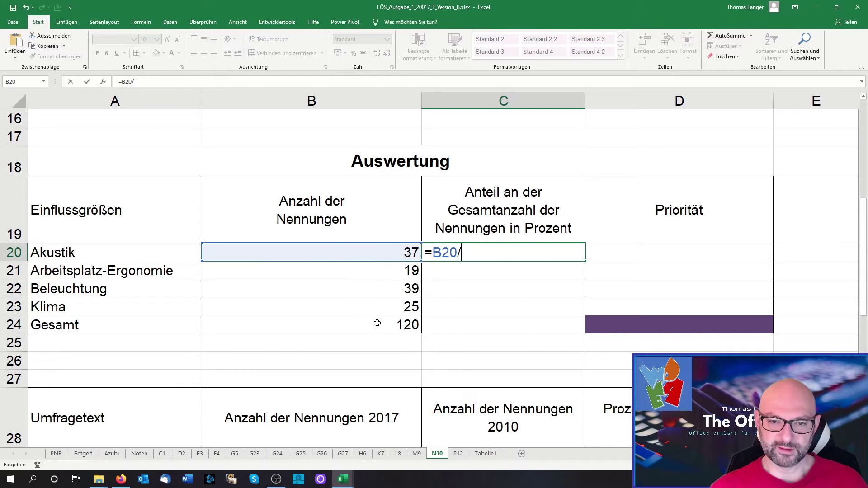
left_click(377, 323)
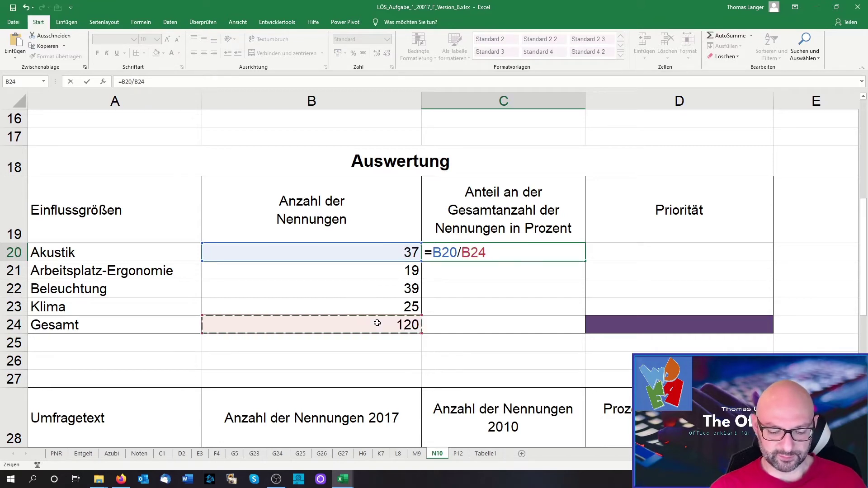
key("F4")
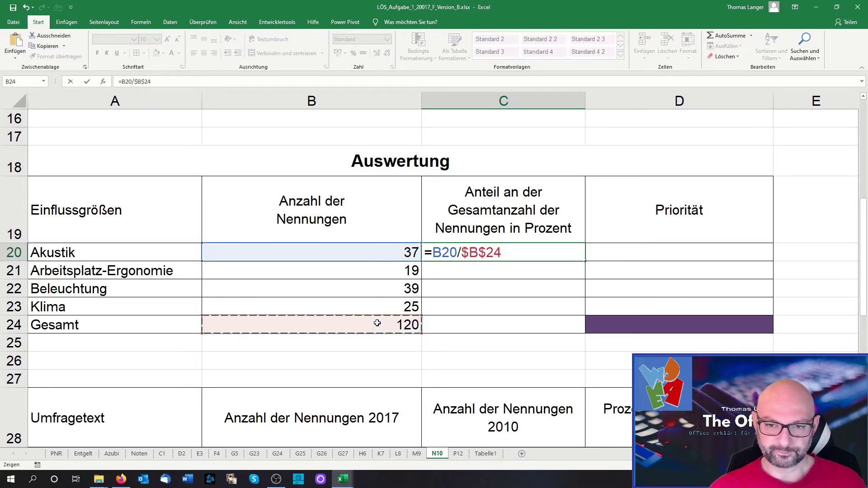
key("Return")
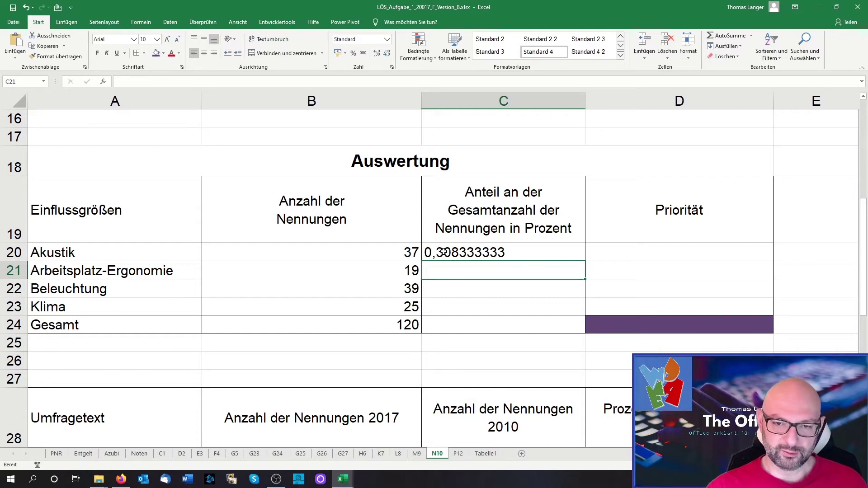
Step: Change C20 to =B20/$B$24*100 instead of using a percentage format
left_click(515, 254)
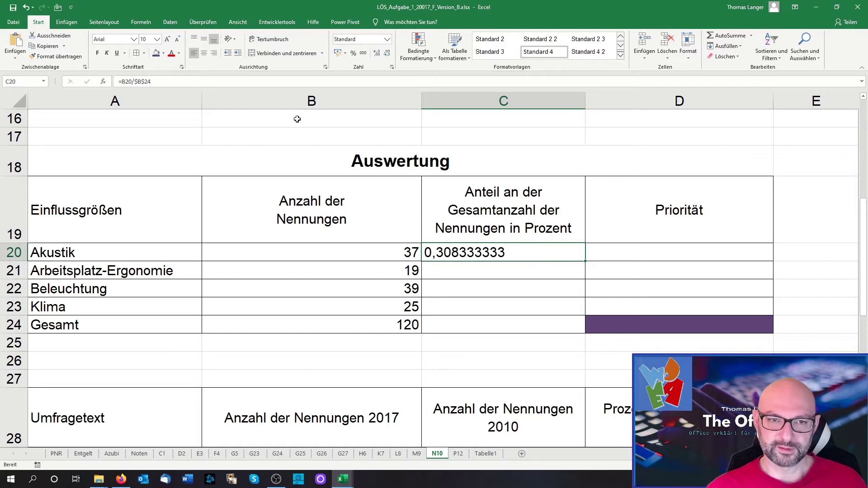
left_click(310, 83)
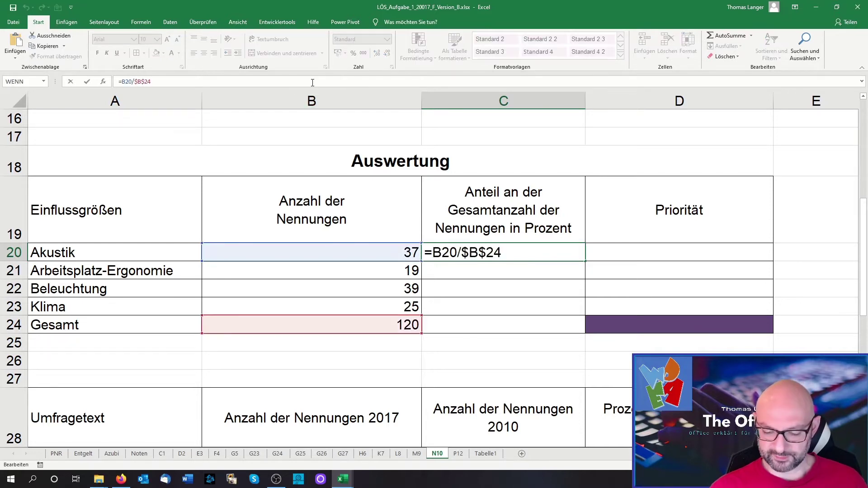
type("*")
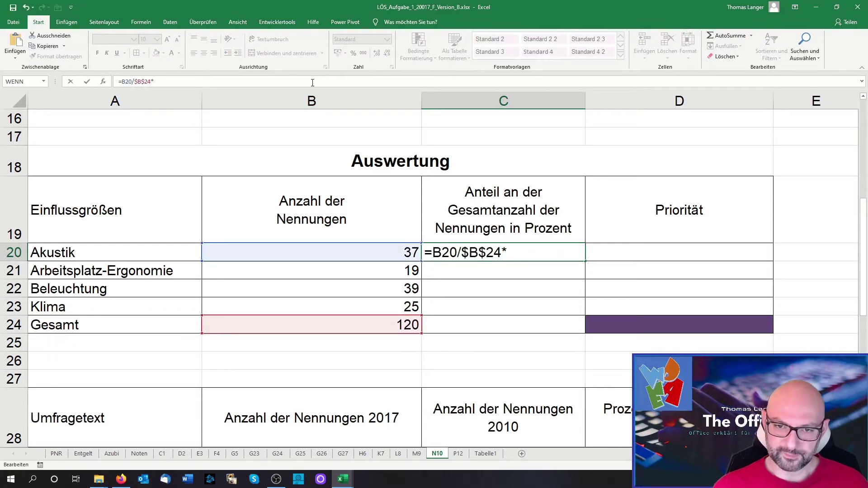
type("100")
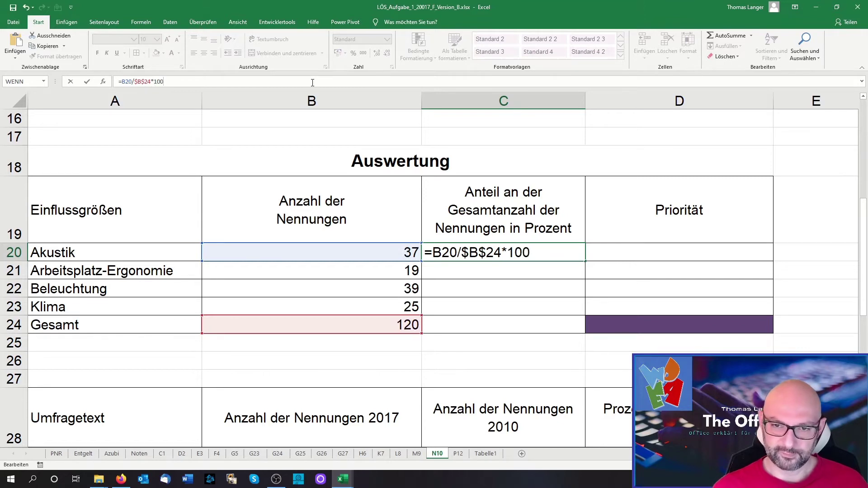
key("Return")
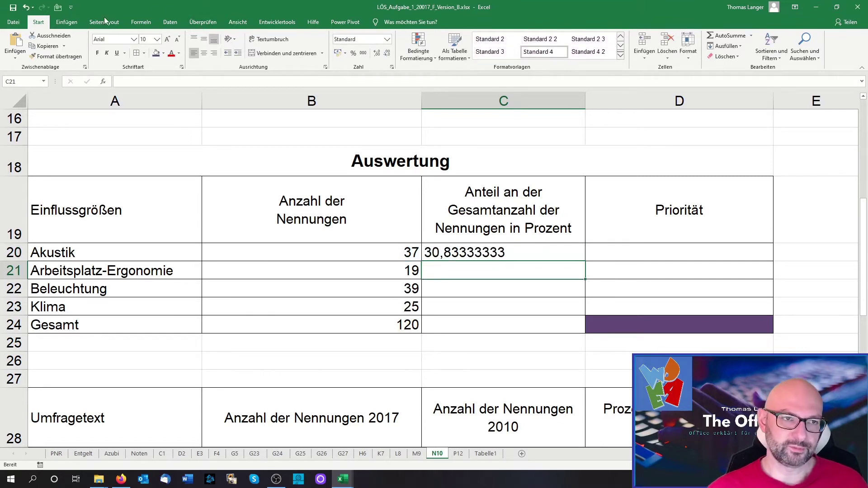
left_click(26, 7)
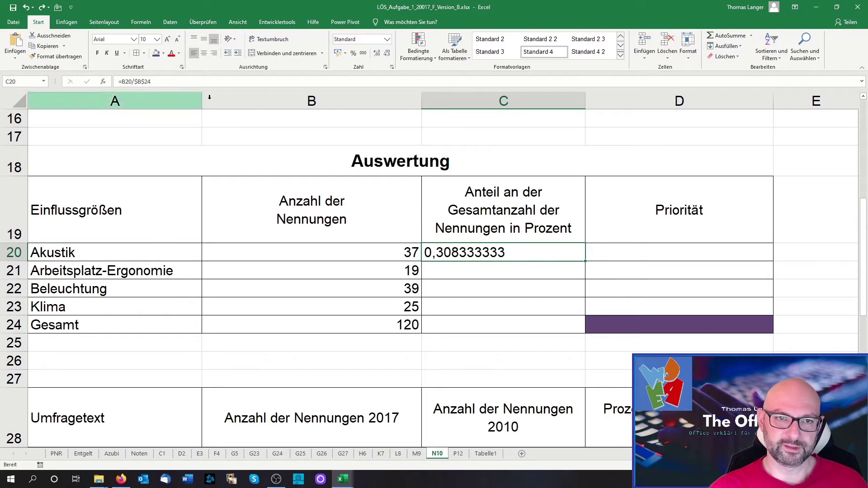
left_click(354, 54)
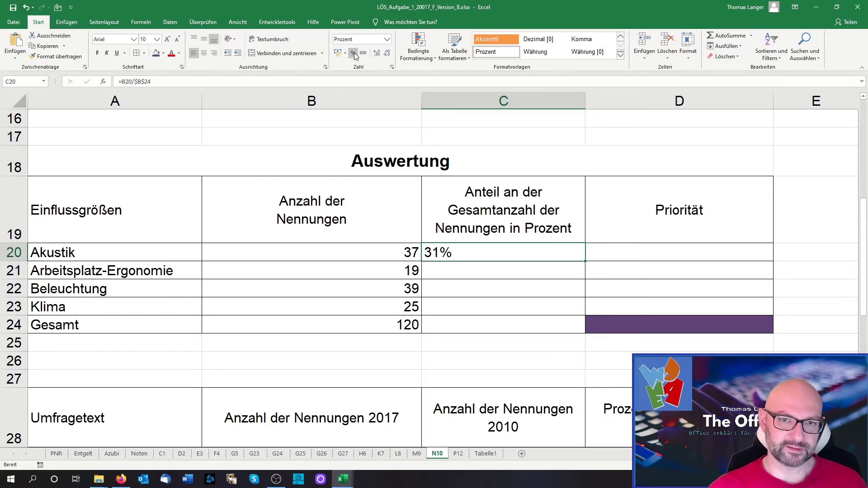
left_click(387, 40)
left_click(28, 9)
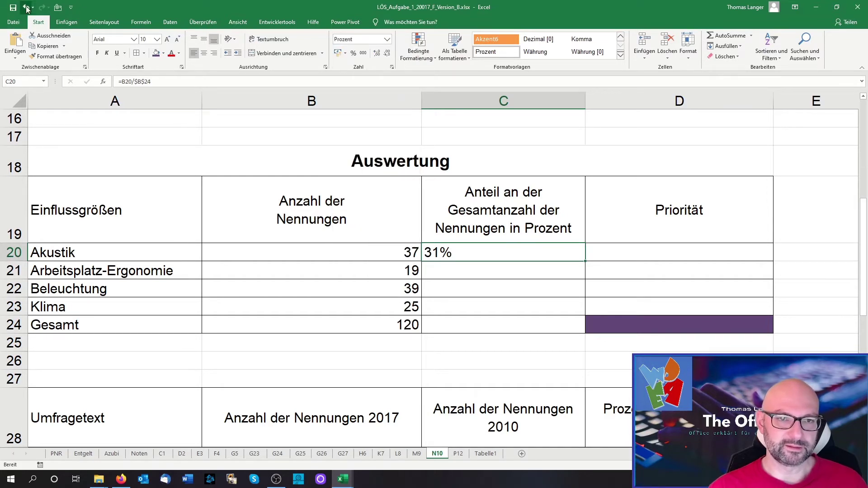
left_click(27, 8)
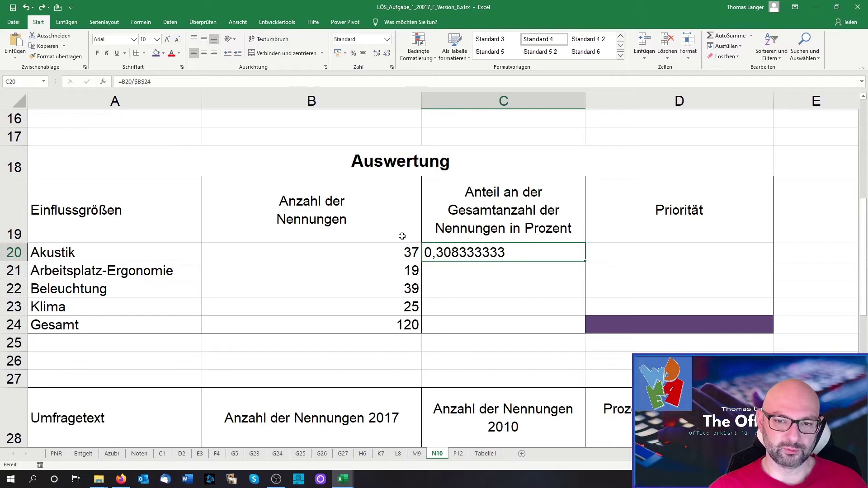
left_click(211, 83)
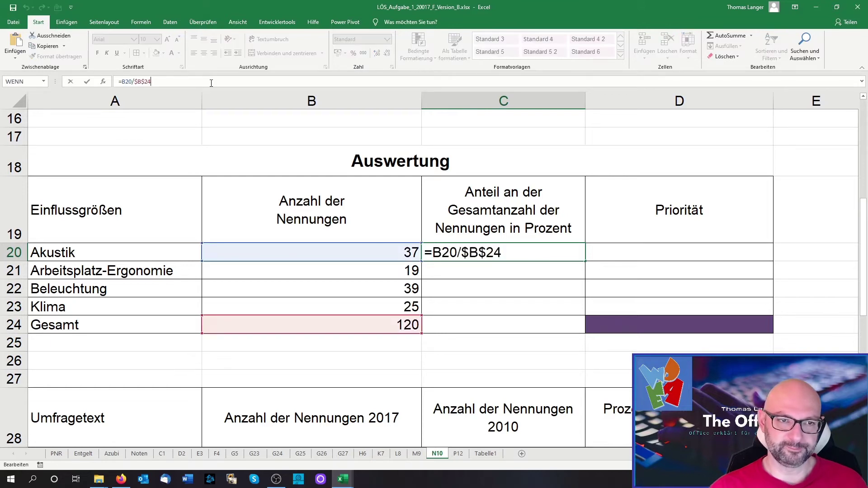
type("*")
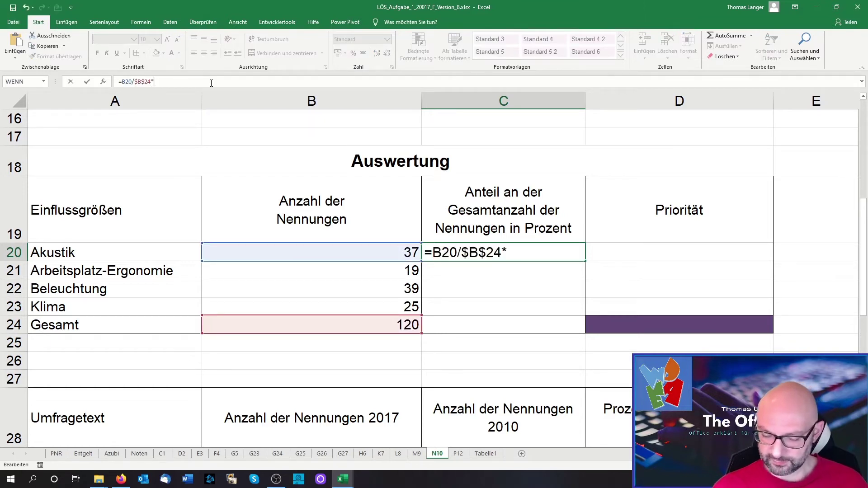
type("100")
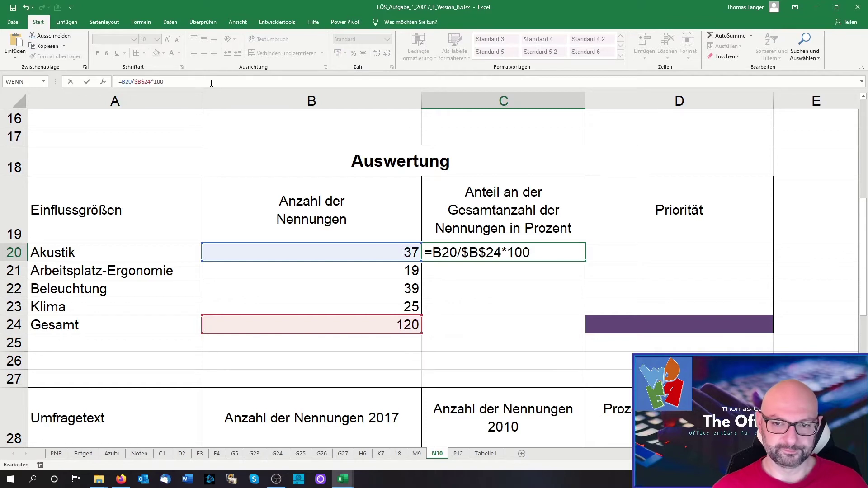
key("Return")
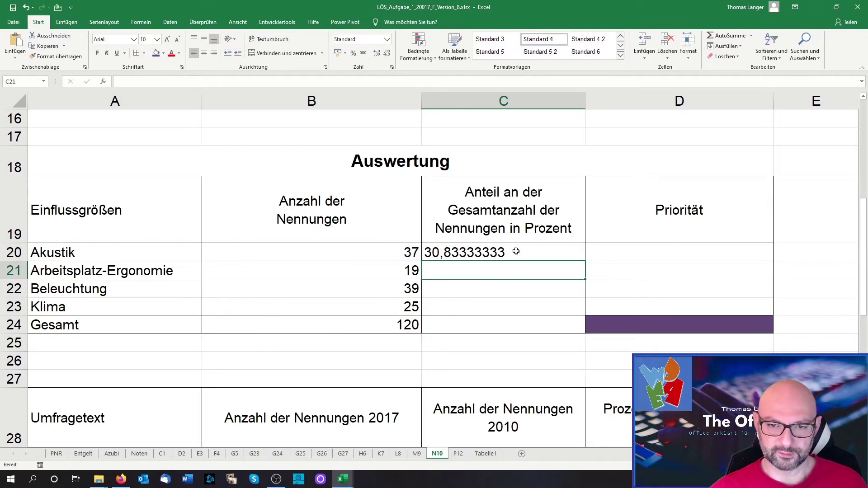
left_click(516, 252)
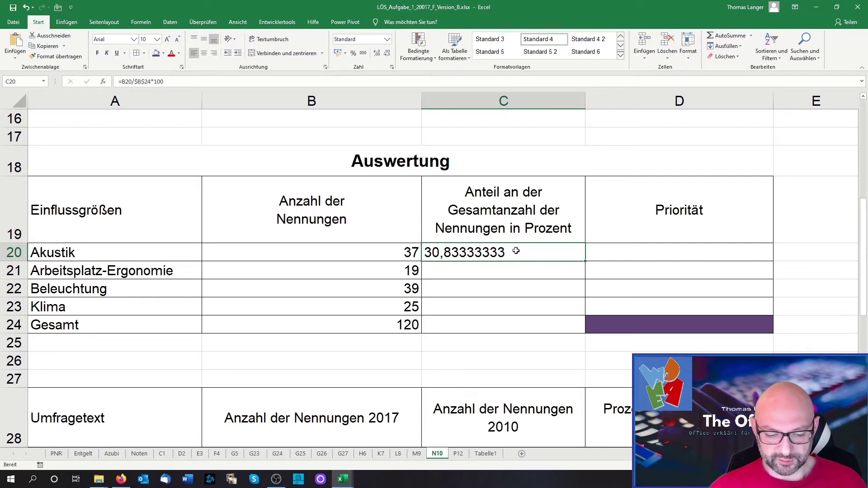
Step: Show C20 with two decimals and fill down to C23 (30,83, 15,83, 32,50, 20,83)
left_click(387, 53)
left_click(387, 54)
left_click(388, 53)
left_click(388, 53)
left_click(388, 53)
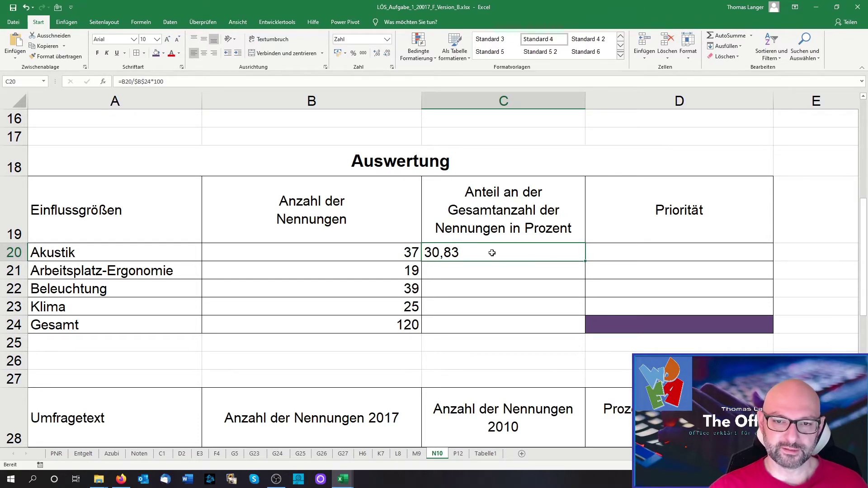
double_click(586, 262)
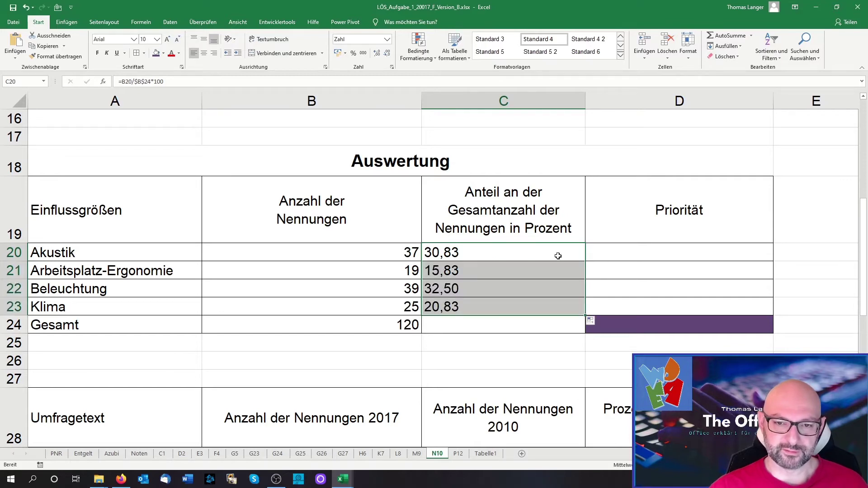
left_click(469, 328)
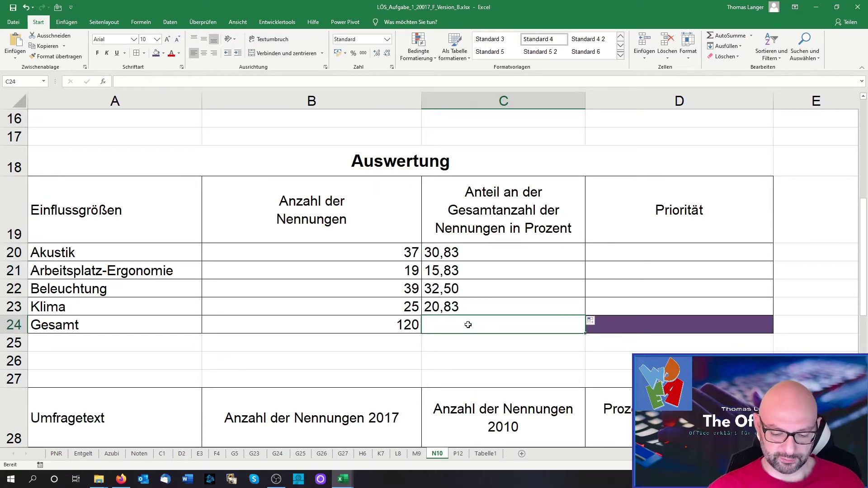
Step: Total the percentages in C24 with =SUMME(C20:C23), giving 100,00
type("=summ")
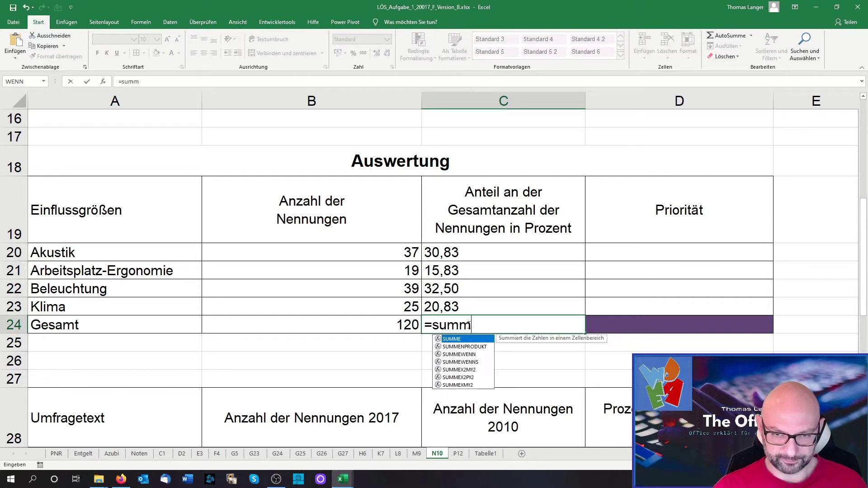
double_click(453, 339)
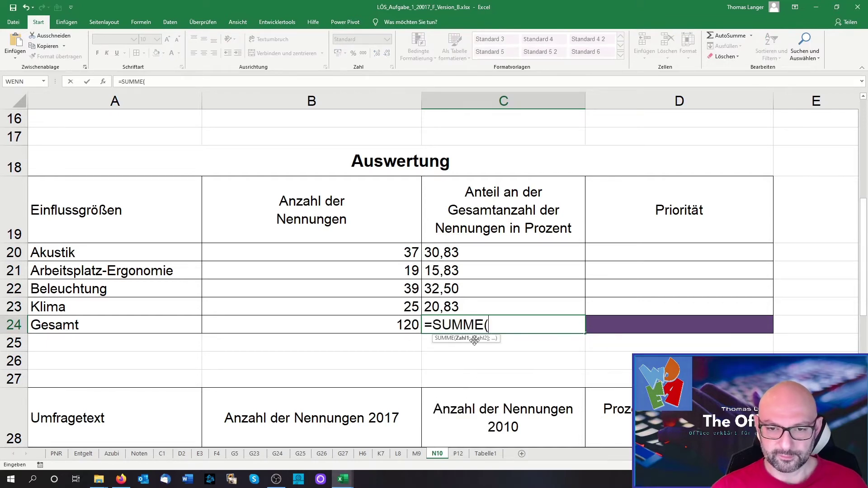
left_click_drag(497, 307, 492, 256)
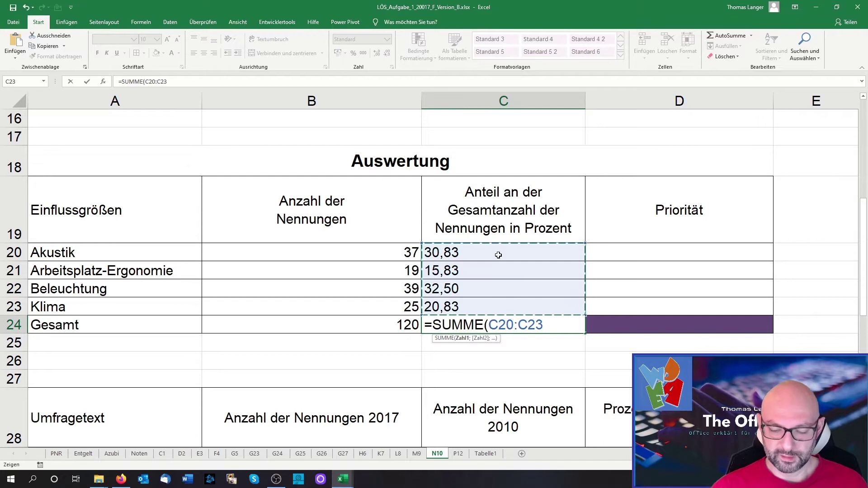
type(")")
key("Return")
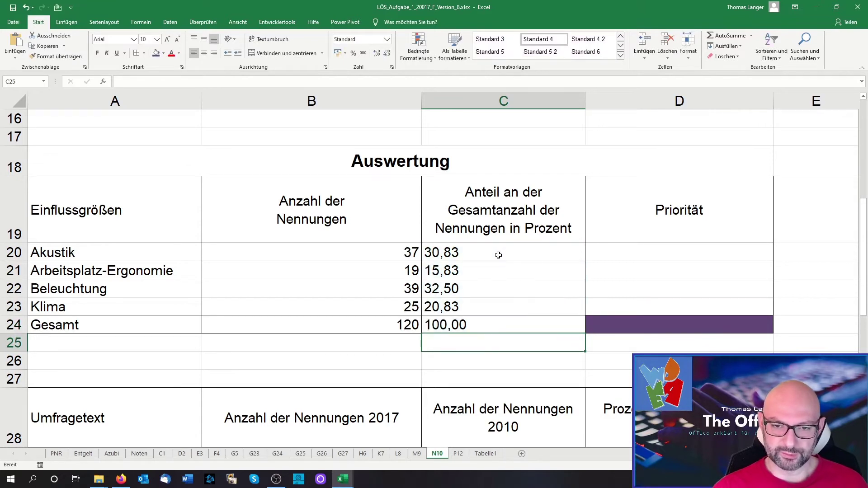
Step: Right-align the percentage column C20:C24
left_click_drag(486, 256, 470, 319)
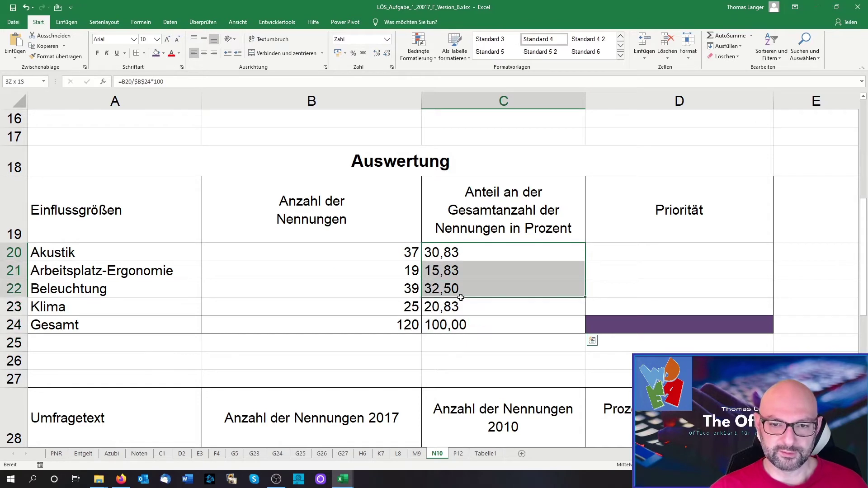
left_click(214, 53)
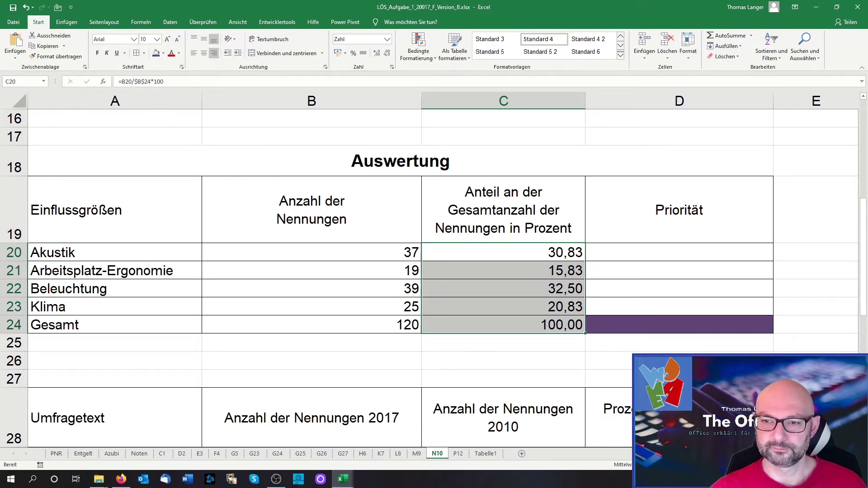
left_click(679, 252)
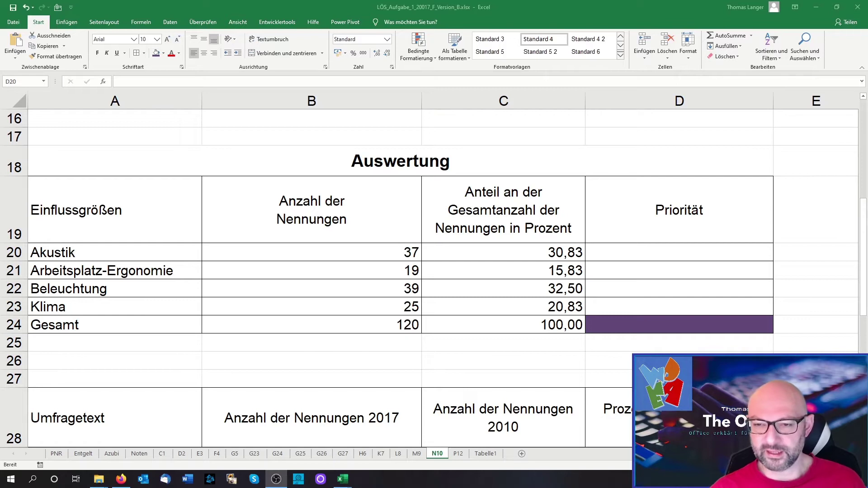
Step: Enter =WENN(C20>30;1;WENN(C20>20;2;3)) in D20, giving priority 1 for Akustik
left_click(645, 249)
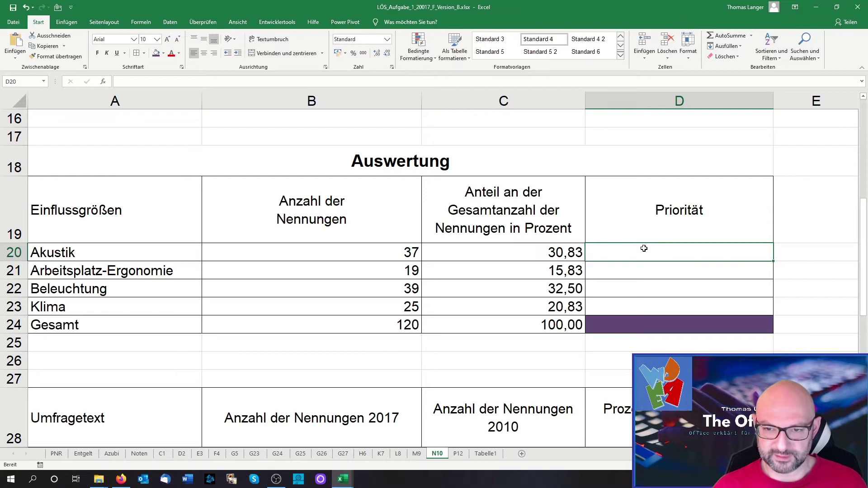
type("=wenn")
double_click(629, 267)
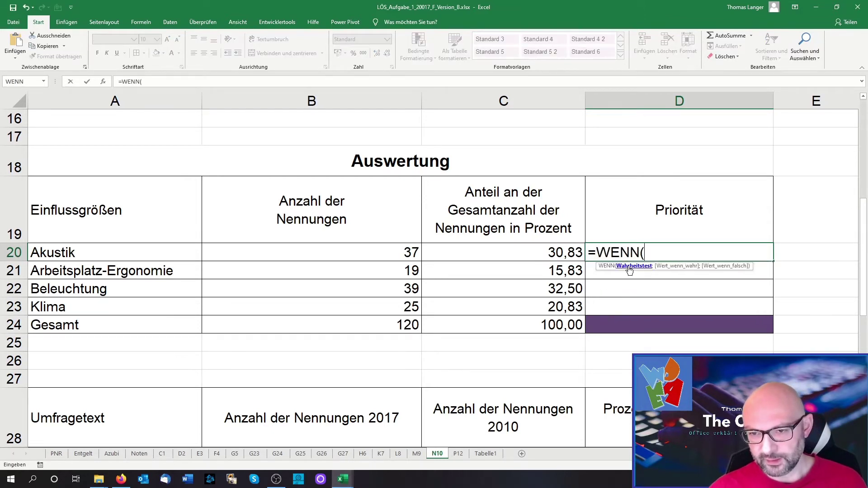
left_click(525, 255)
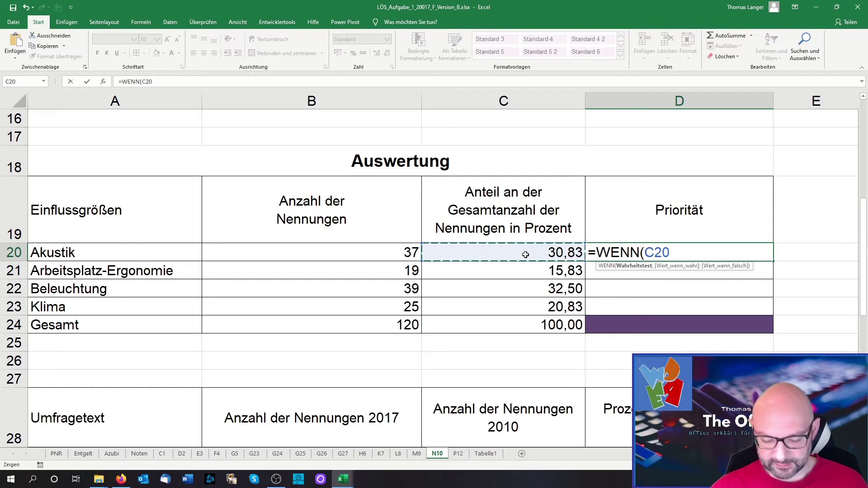
type(">")
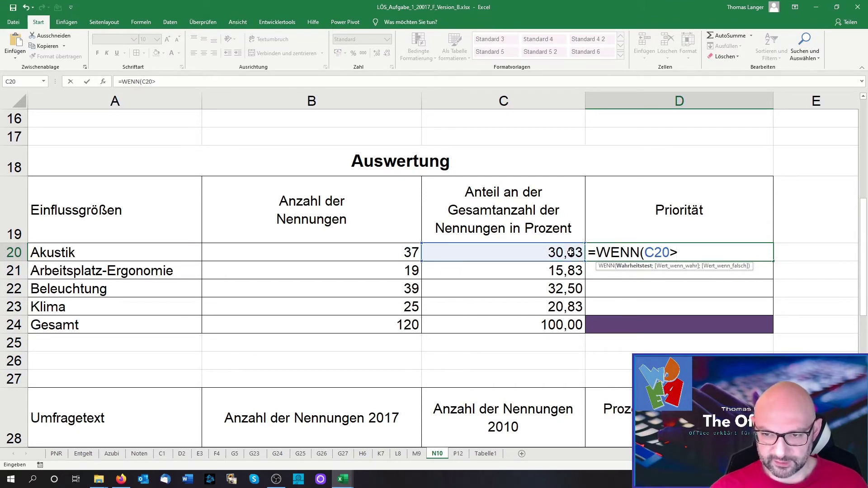
type("30")
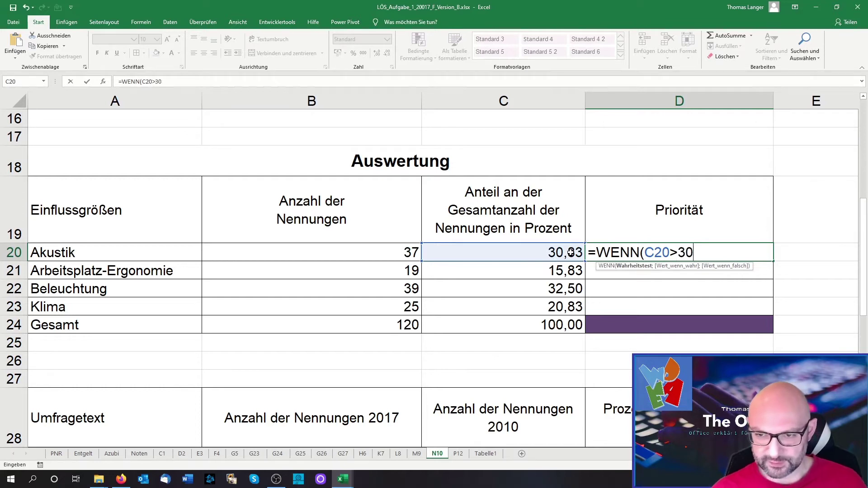
type(";")
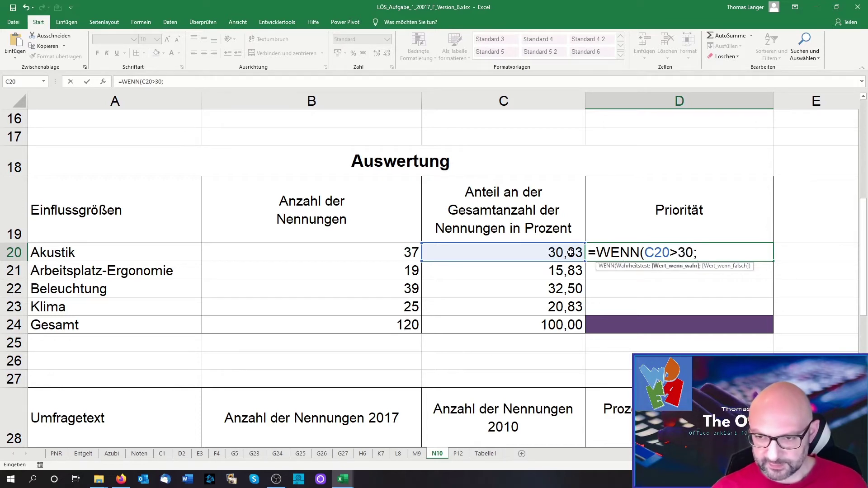
type("1")
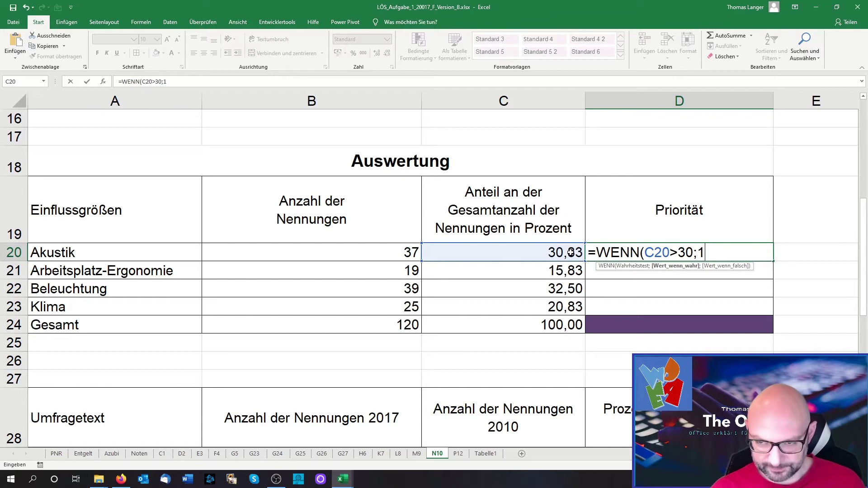
type(";")
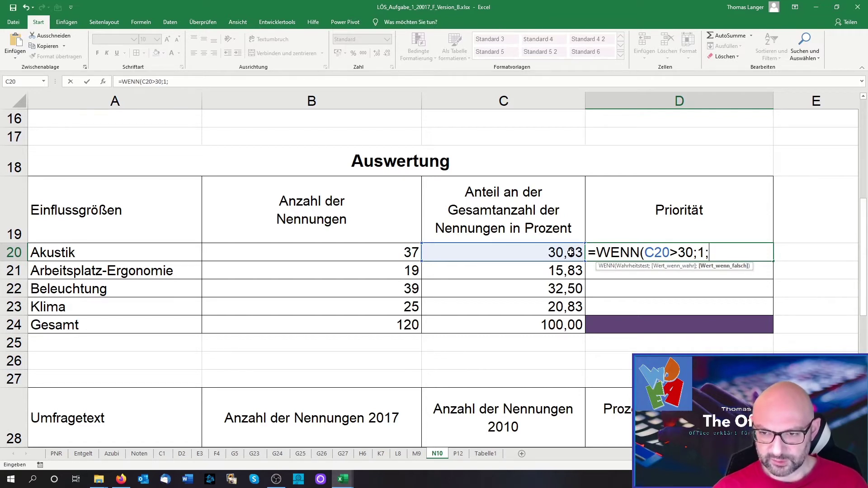
type("We")
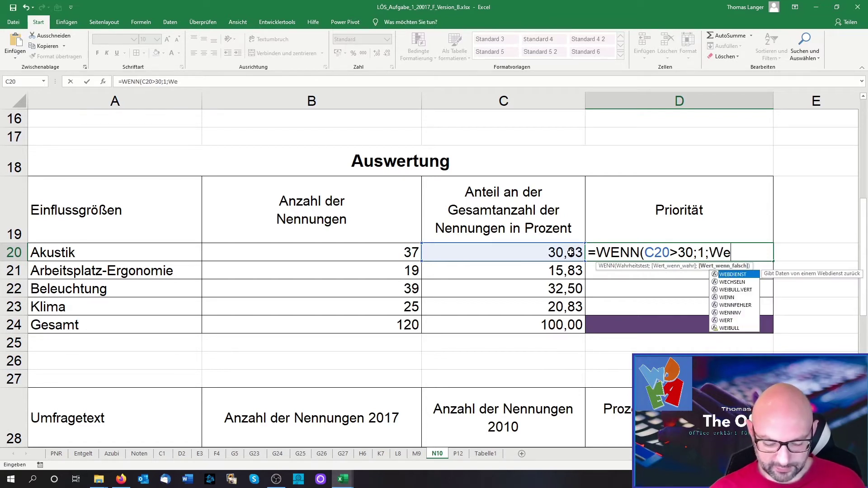
type("nn")
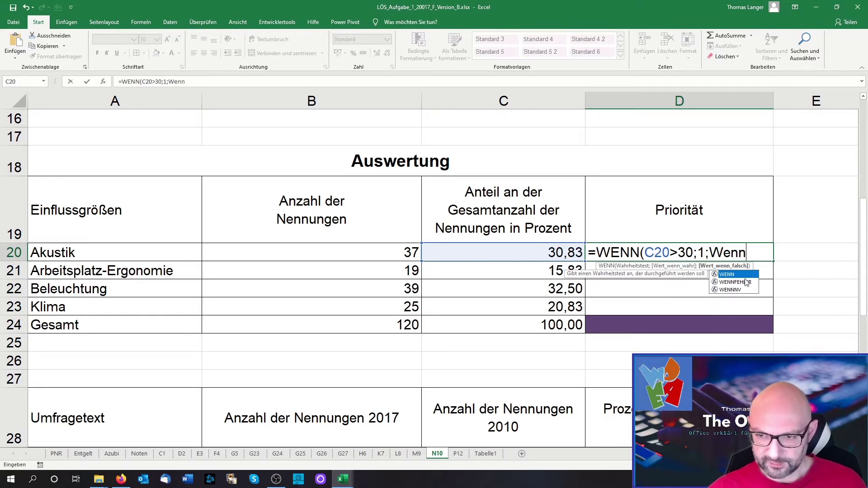
double_click(746, 274)
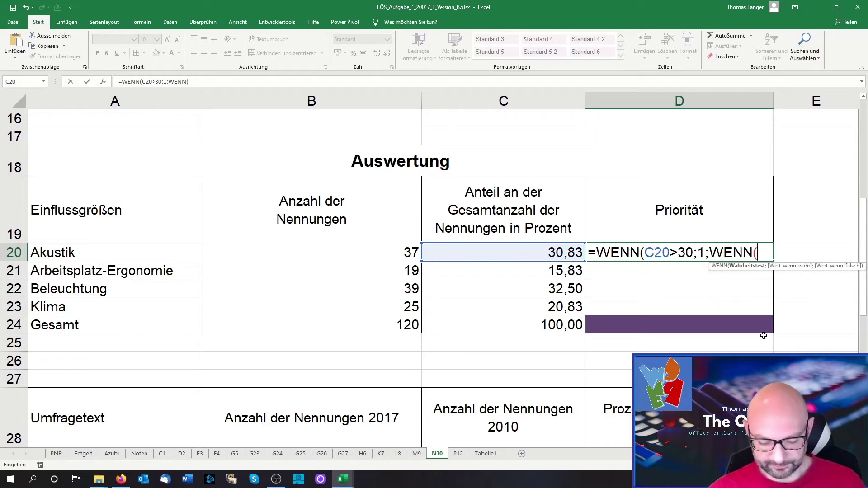
left_click(573, 252)
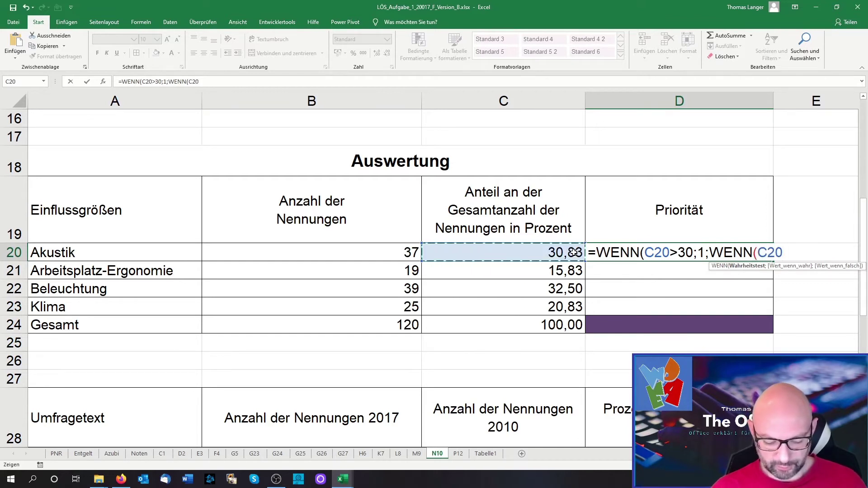
type(">20")
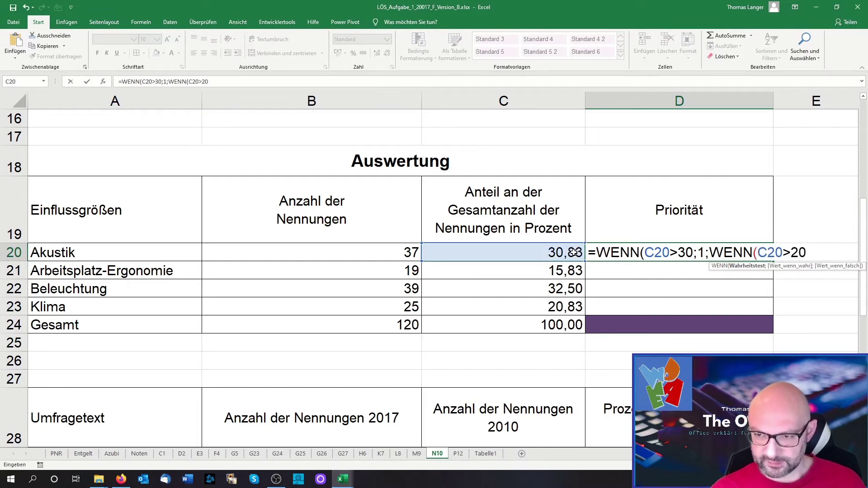
type(";2")
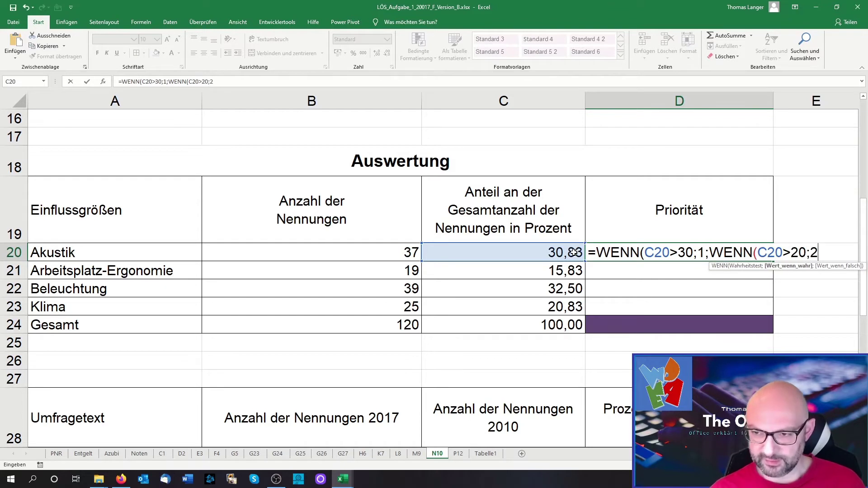
type(";")
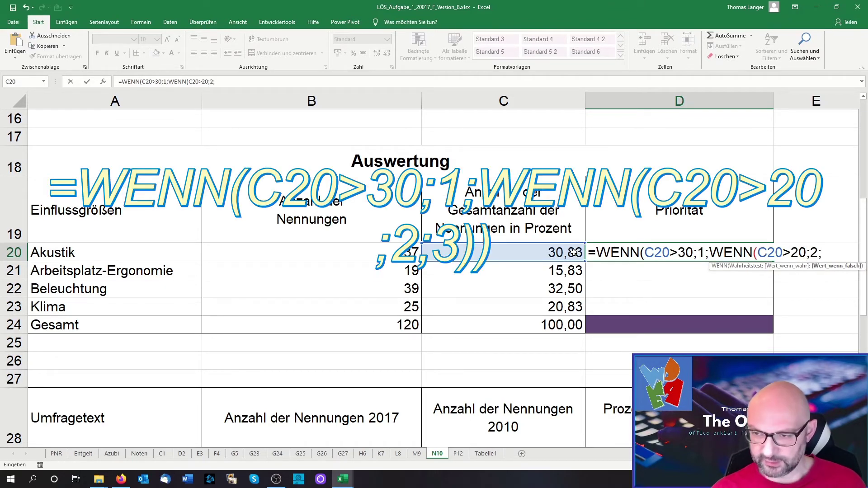
type("3)")
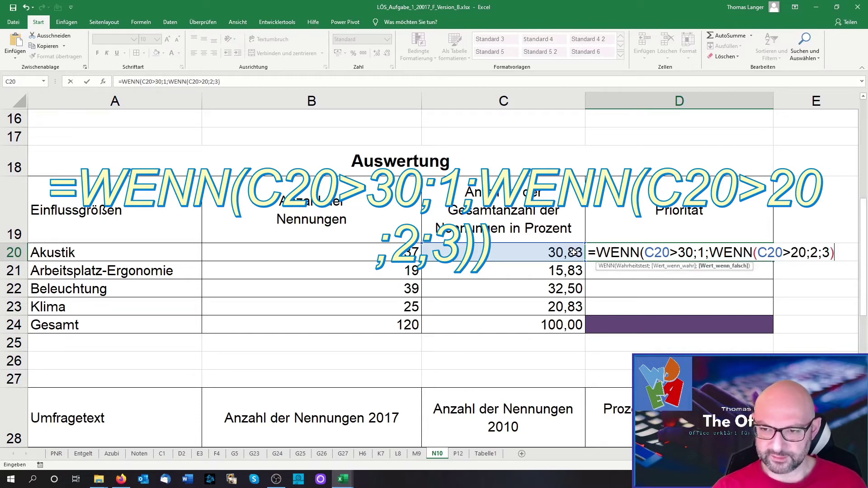
type(")")
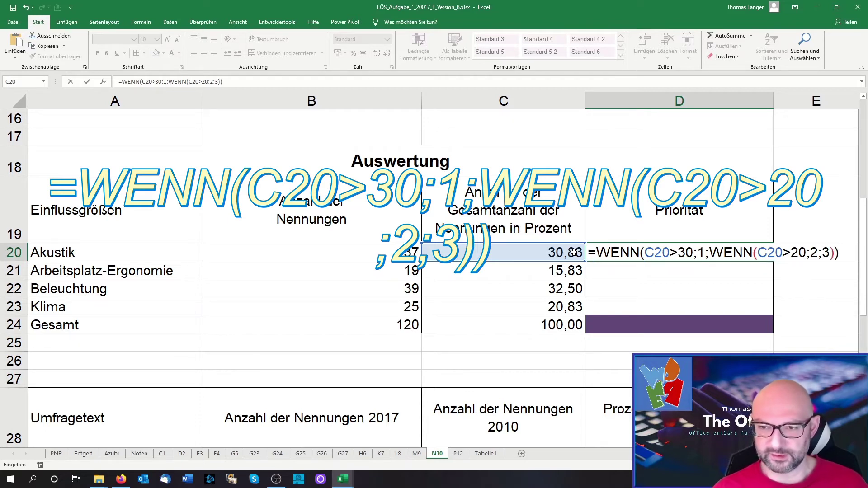
key("Return")
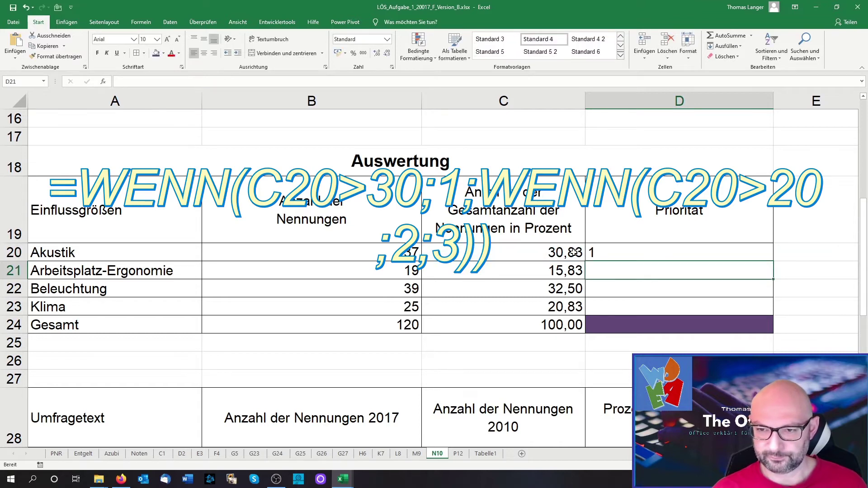
key("Up")
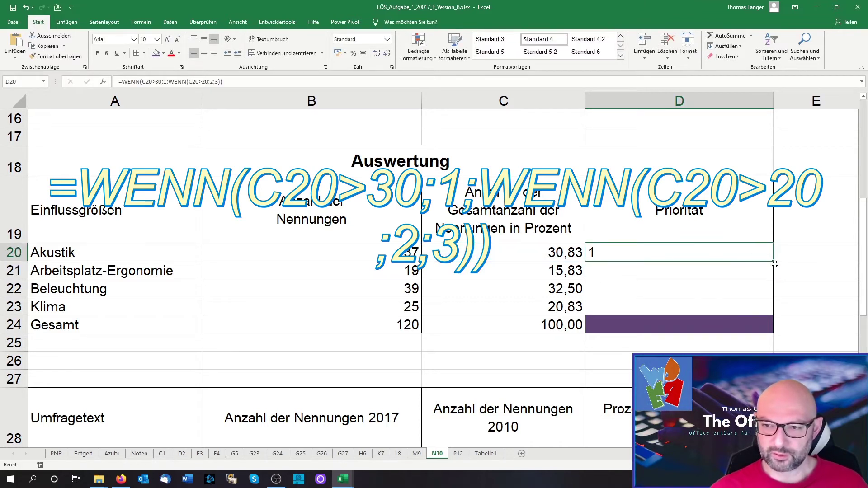
Step: Fill the priority formula down to D23, right-align it, and edit D20's formula
left_click_drag(774, 263, 774, 307)
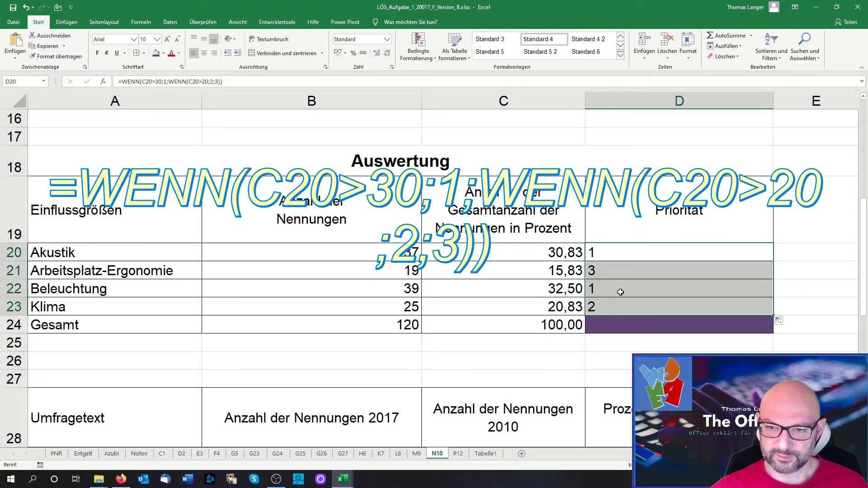
left_click(214, 55)
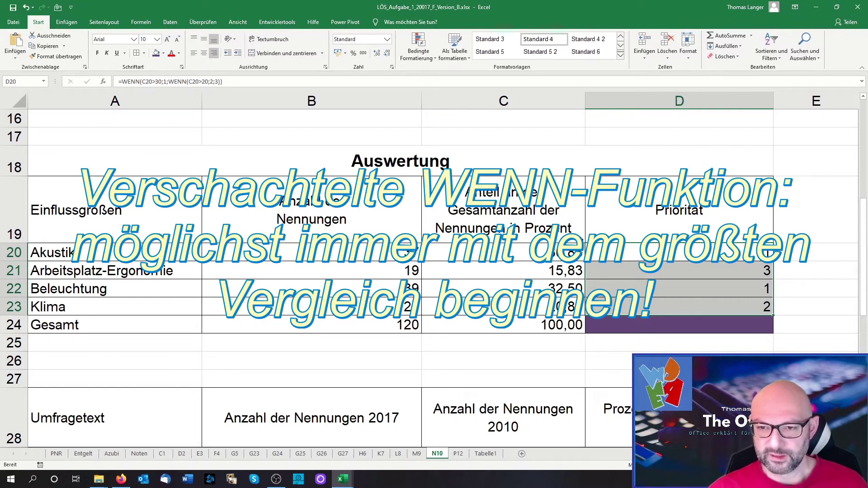
left_click(679, 252)
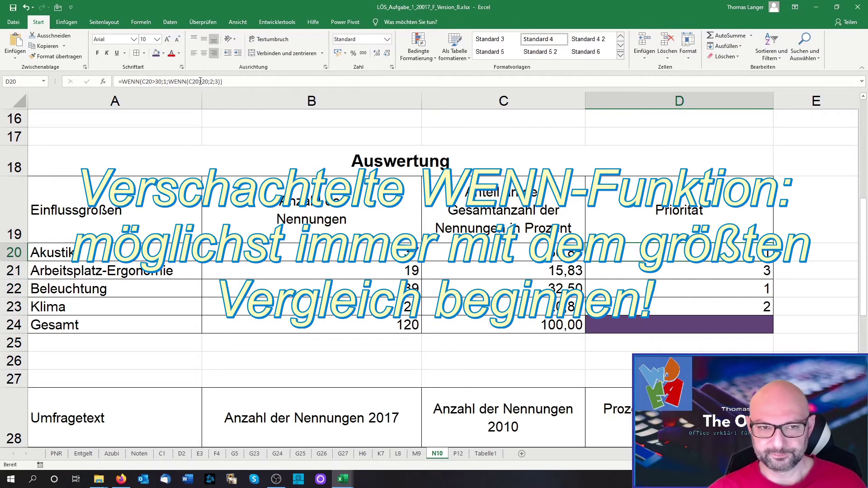
double_click(694, 252)
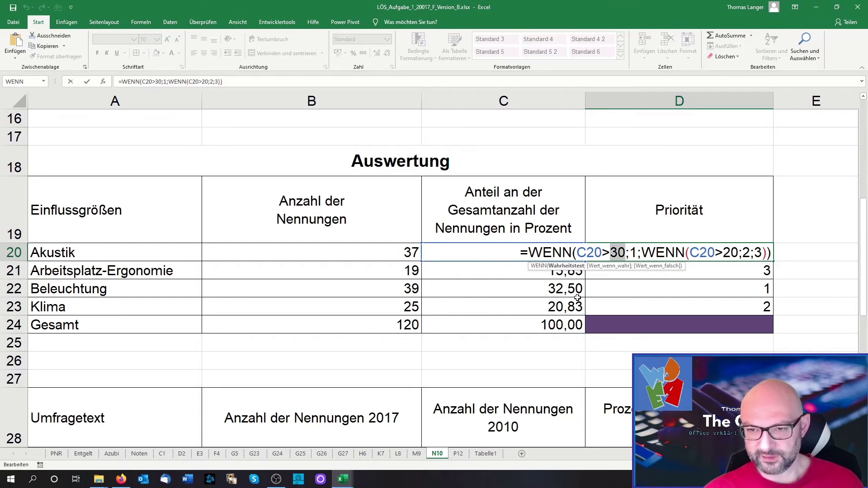
Step: Cancel the accidental formula change and reopen D20's nested WENN formula for in-cell editing
left_click(658, 301)
key("Escape")
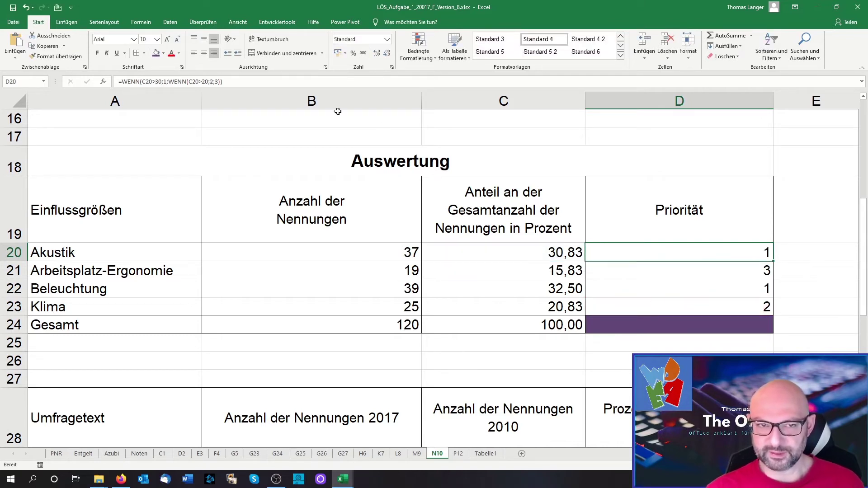
double_click(195, 82)
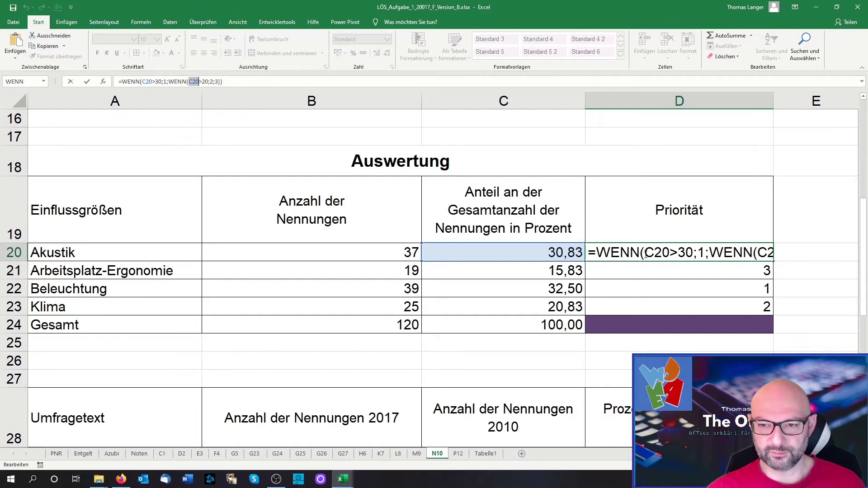
left_click(580, 251)
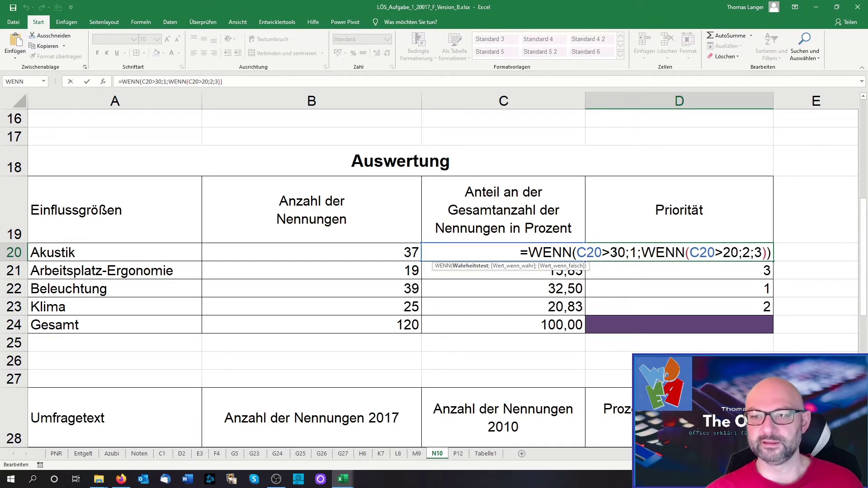
Step: Compare the thresholds 30 and 20 in D20's formula and place the cursor before the first result 1
double_click(617, 252)
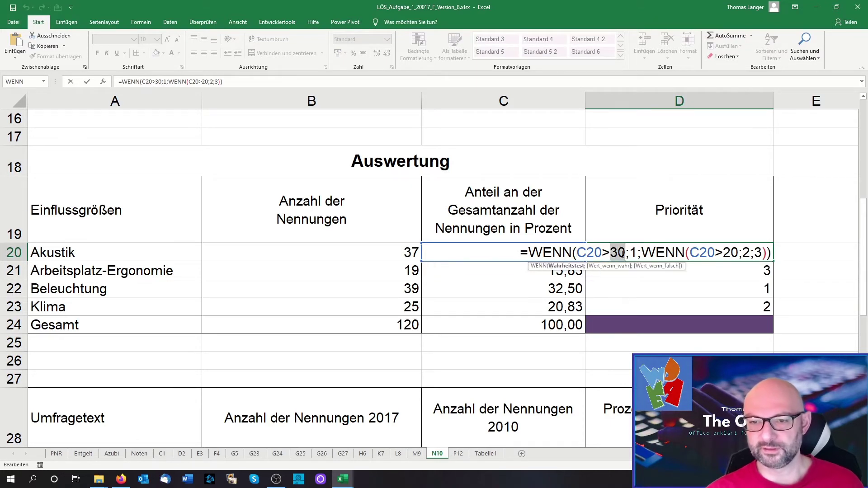
double_click(730, 252)
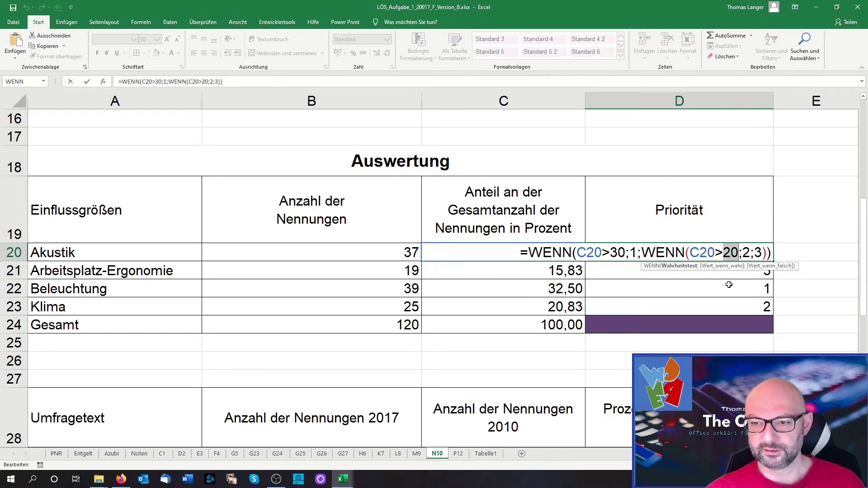
double_click(620, 252)
double_click(732, 252)
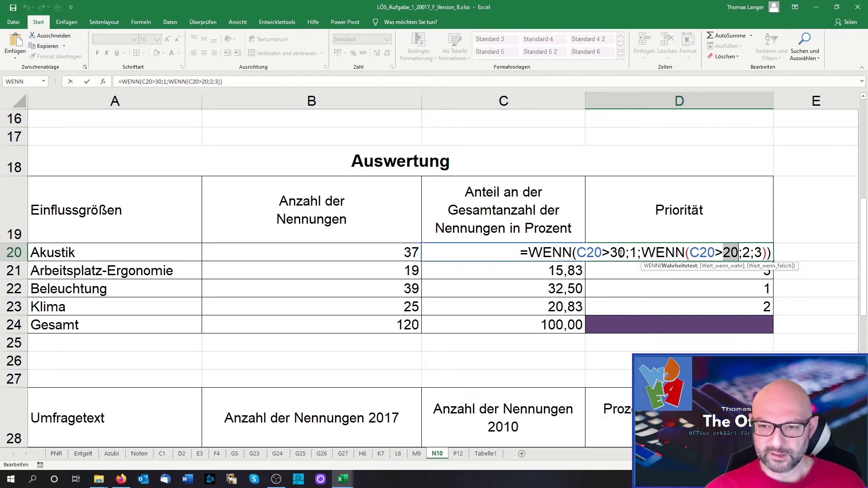
left_click(628, 252)
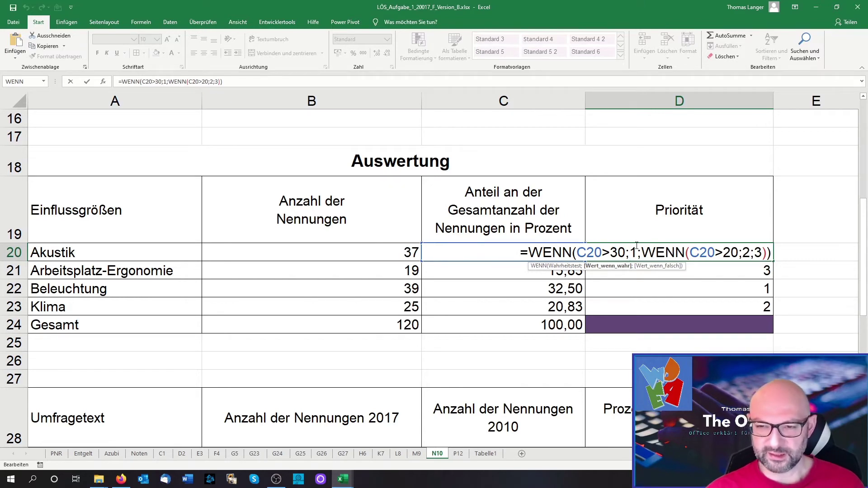
Step: Try the first result as text "1" in D20, then delete both quotation marks again
type("\"1")
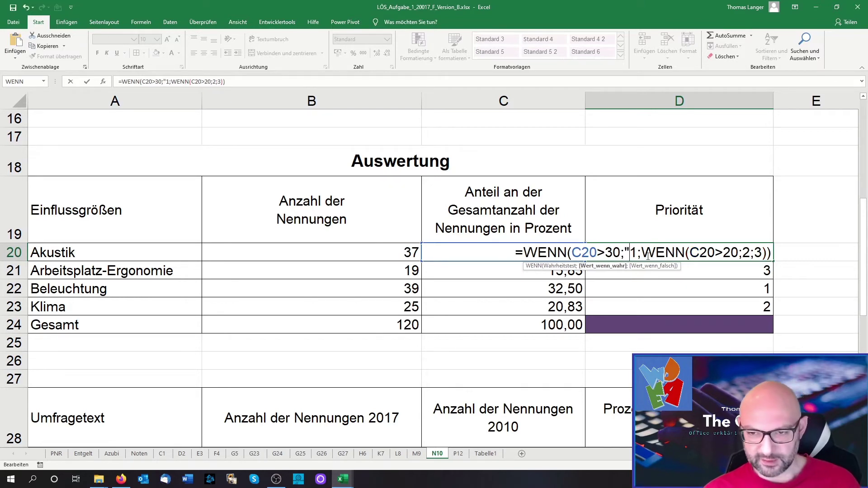
type("\"")
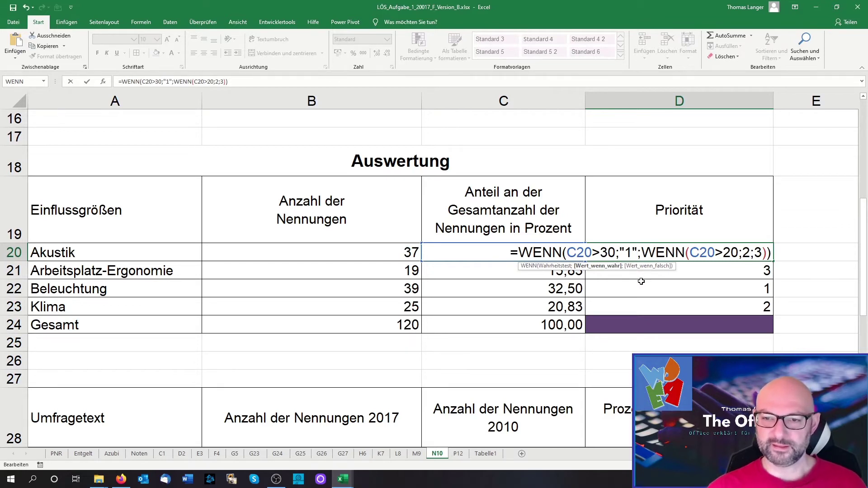
scroll(642, 282, "down", 1)
scroll(460, 368, "up", 1)
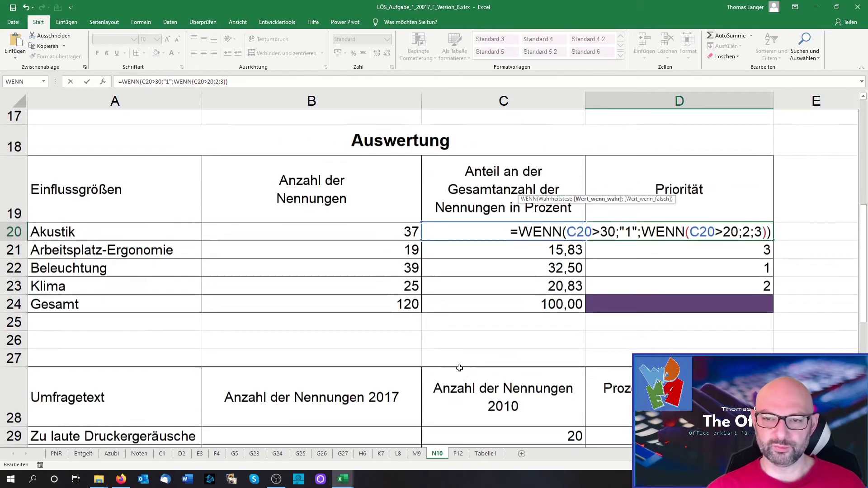
scroll(460, 368, "up", 1)
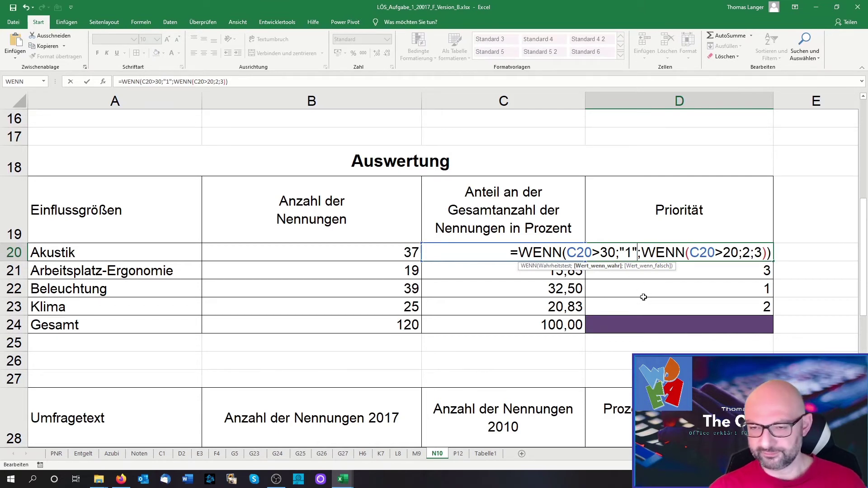
key("BackSpace")
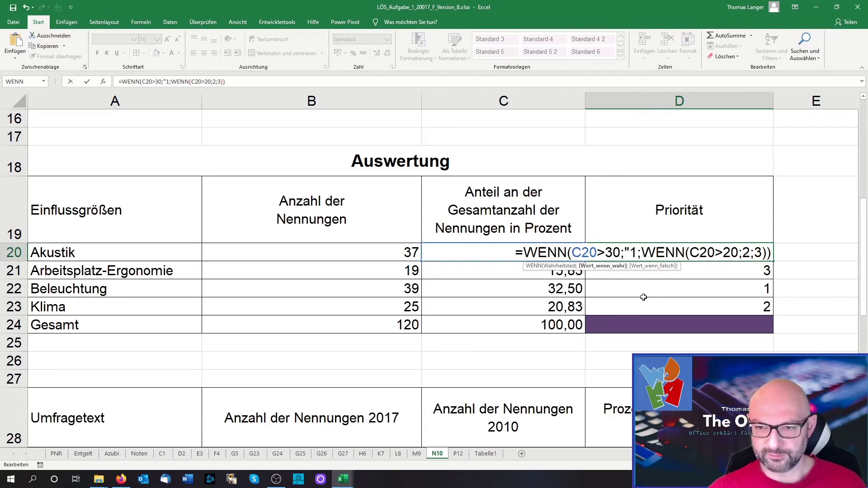
key("BackSpace")
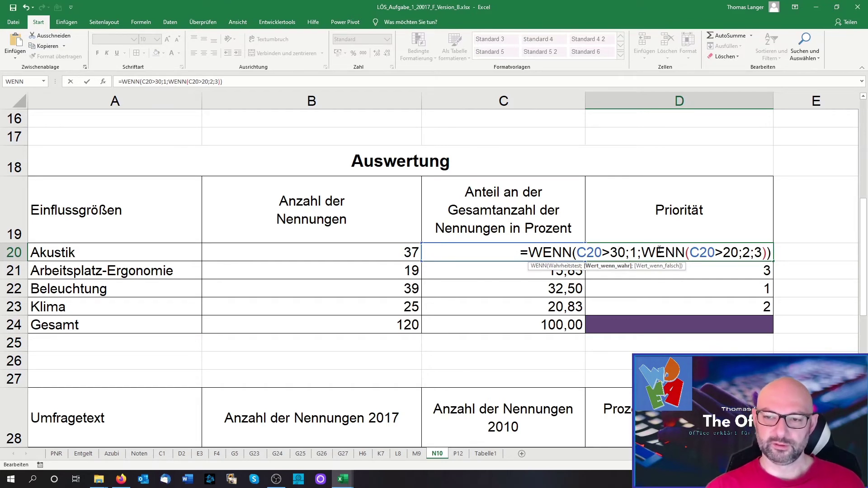
Step: Commit D20's formula, check the Akustik and Beleuchtung labels, and move to B29 in the comparison table
left_click(665, 272)
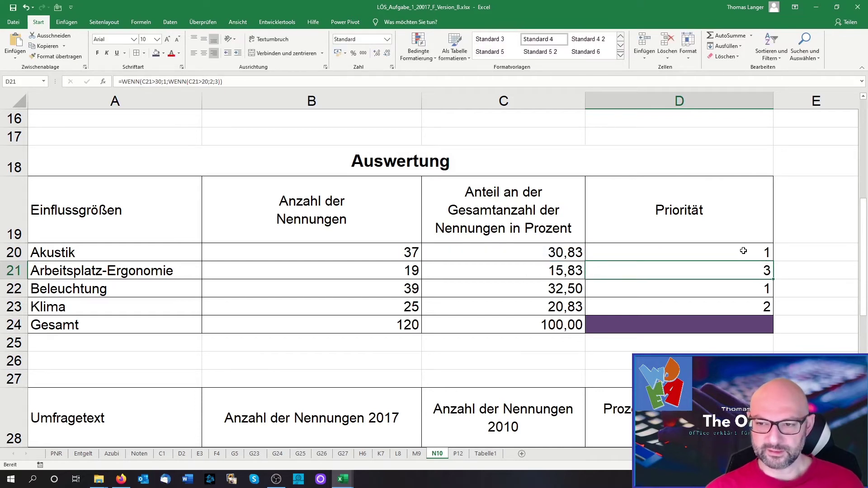
left_click(109, 250)
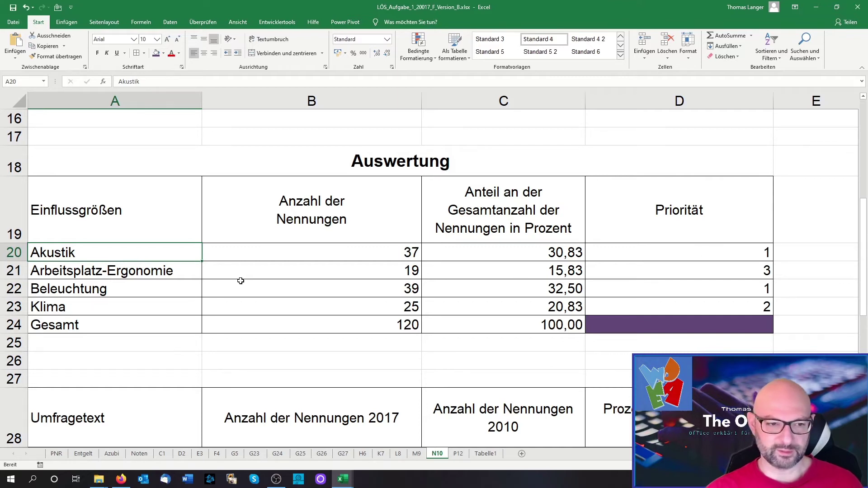
left_click(169, 287)
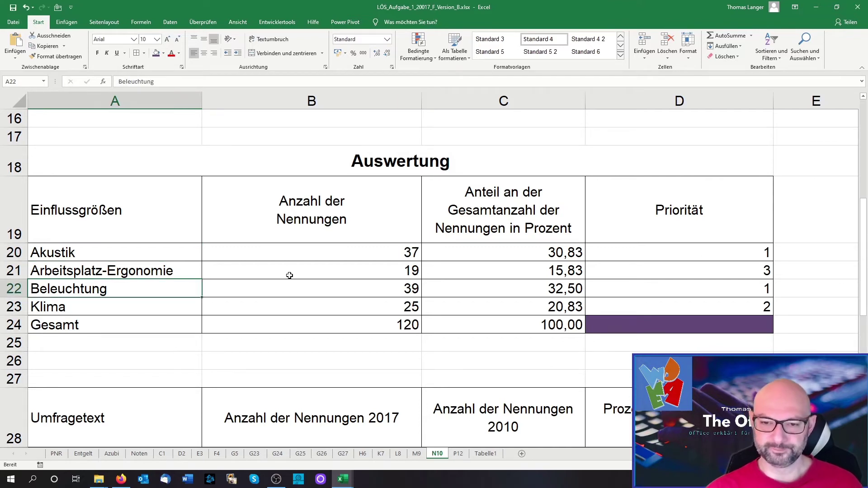
scroll(316, 271, "down", 3)
scroll(335, 270, "down", 2)
scroll(335, 270, "up", 1)
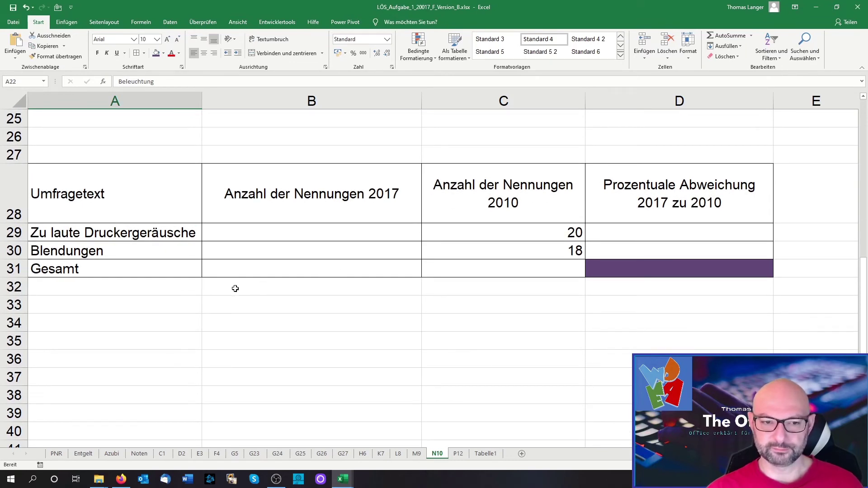
left_click(311, 233)
scroll(311, 233, "up", 1)
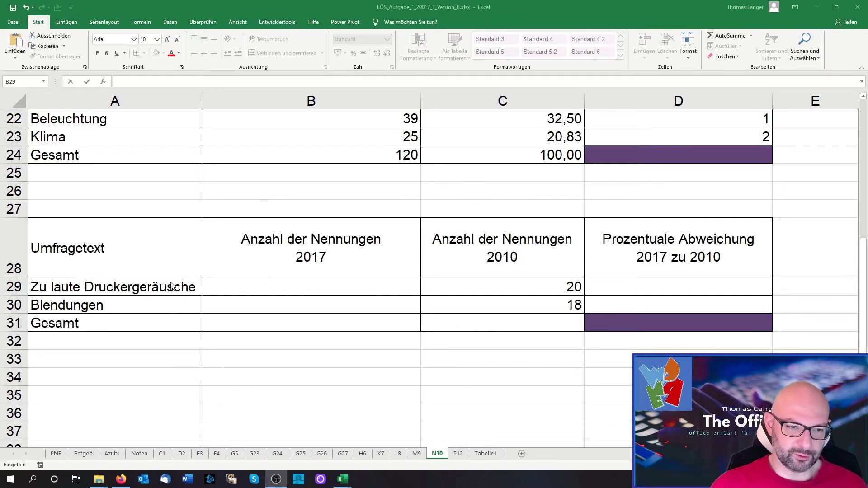
left_click(245, 289)
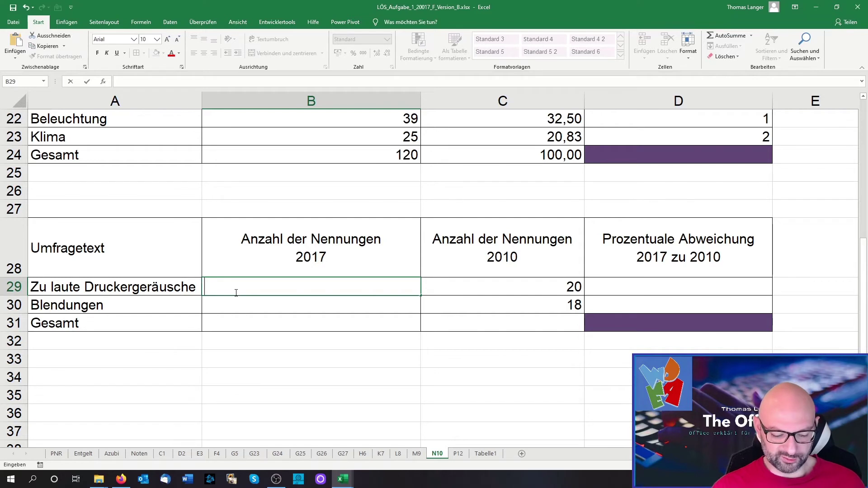
type("=")
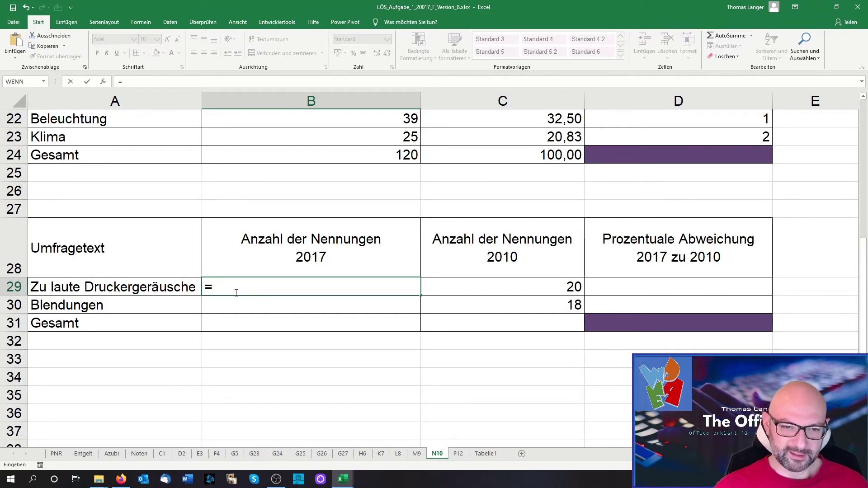
scroll(320, 284, "up", 2)
scroll(320, 284, "up", 1)
scroll(319, 284, "down", 2)
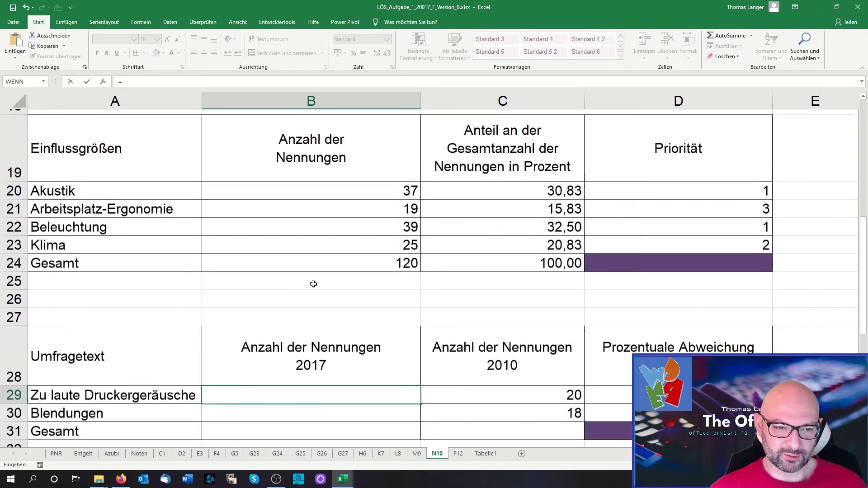
scroll(312, 284, "up", 4)
scroll(310, 284, "up", 2)
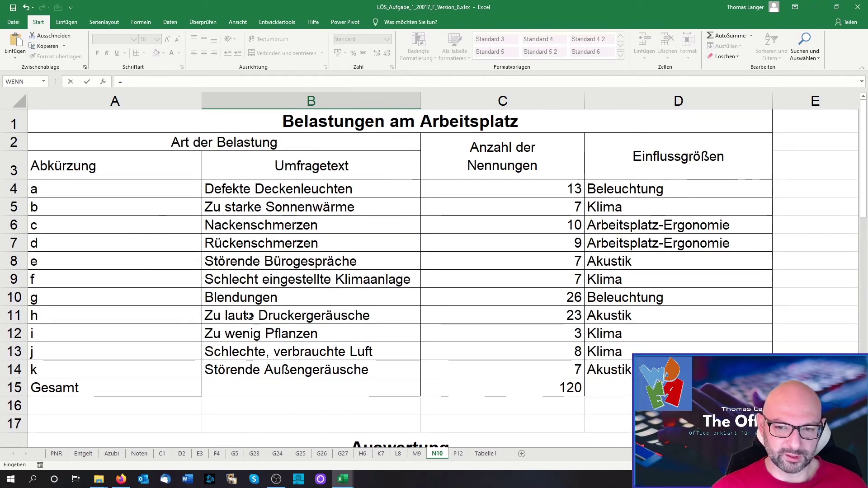
left_click(464, 316)
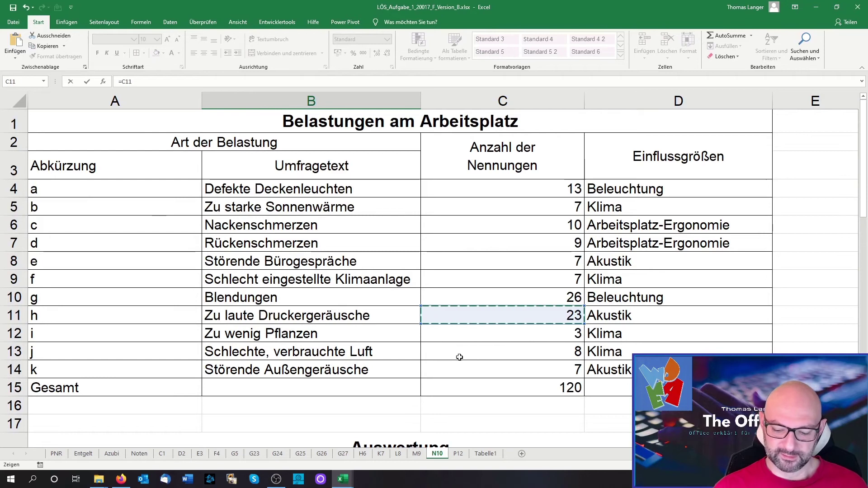
key("Return")
scroll(418, 366, "down", 2)
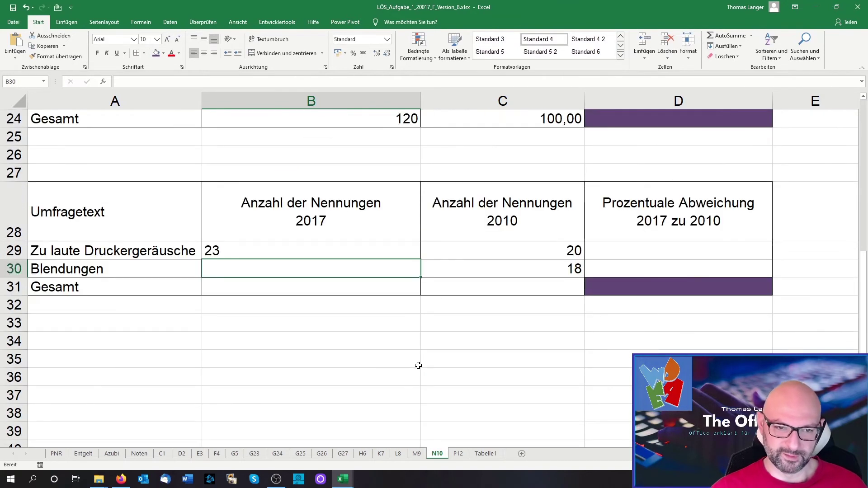
left_click(349, 252)
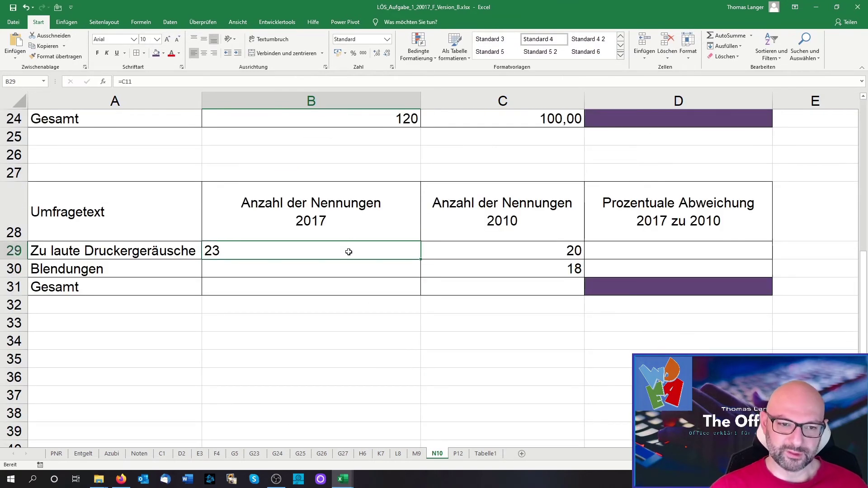
key("BackSpace")
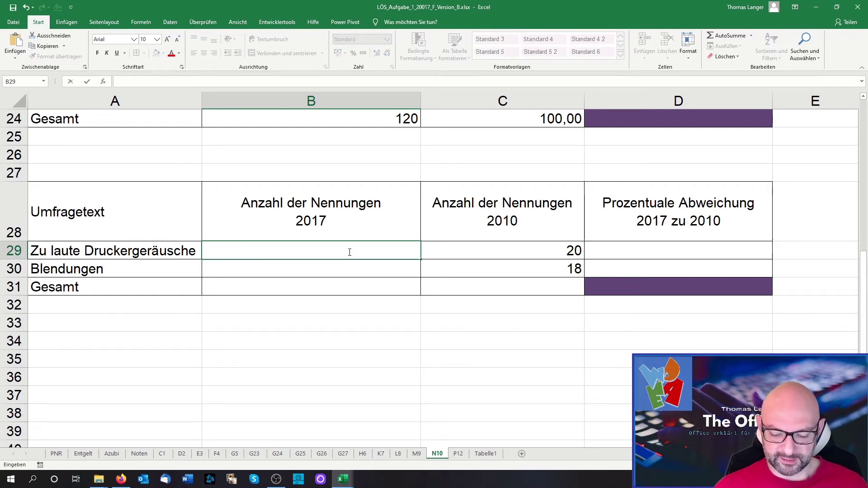
Step: Start a SVERWEIS in B29 that looks up A29 in the survey table B4:C14
type("=")
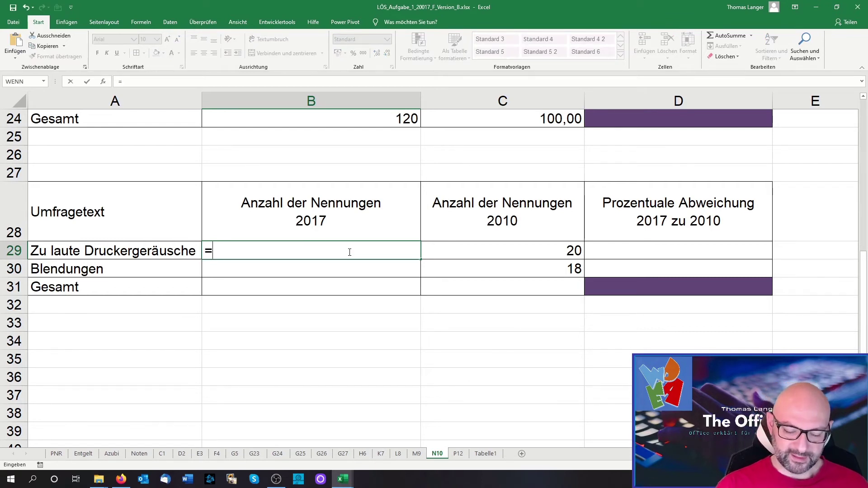
type("sv")
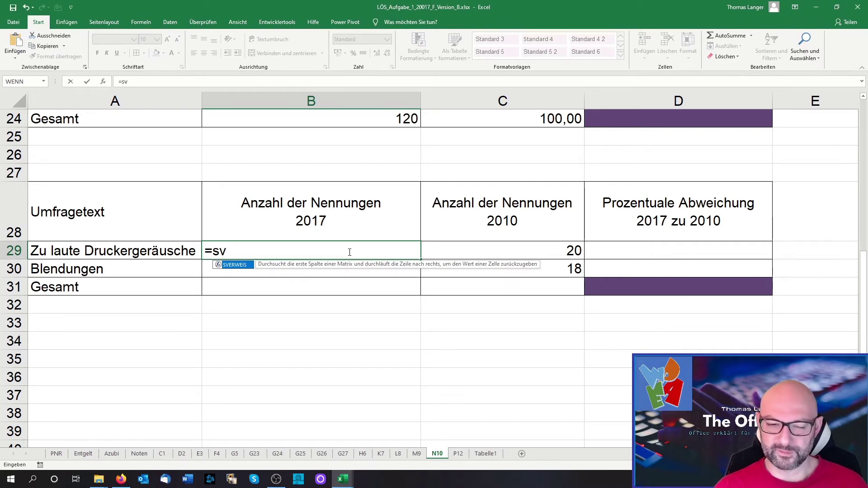
double_click(235, 265)
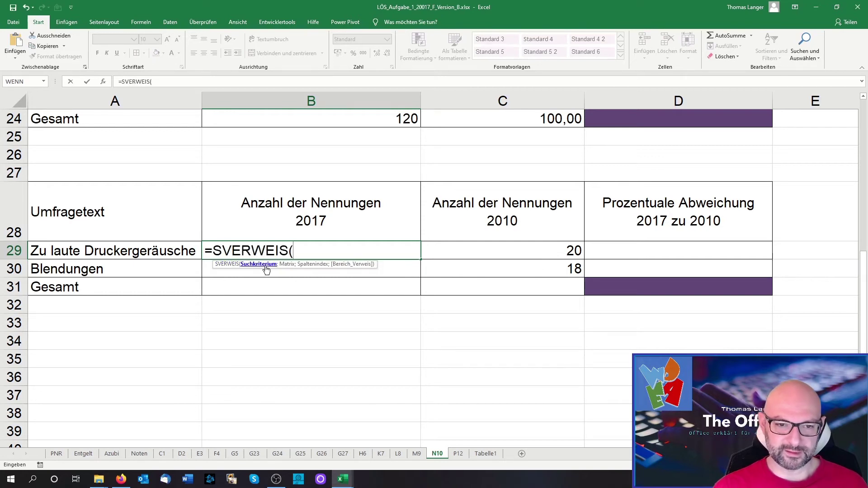
left_click(128, 251)
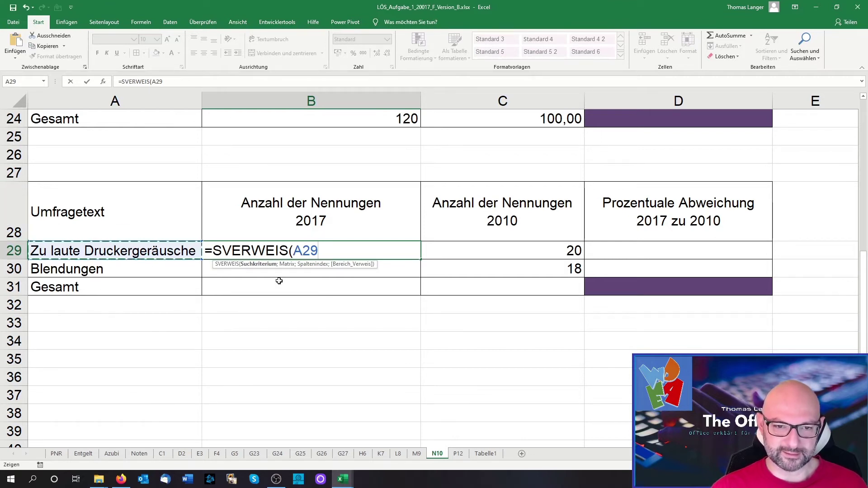
type(";")
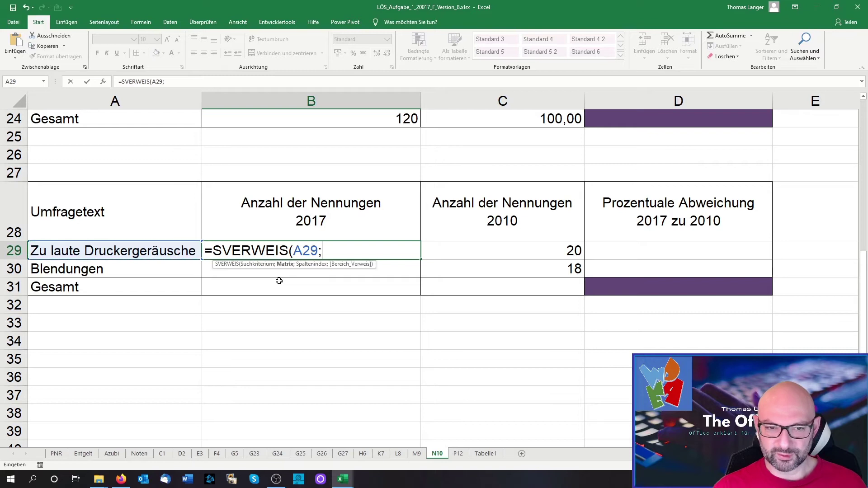
scroll(279, 281, "up", 1)
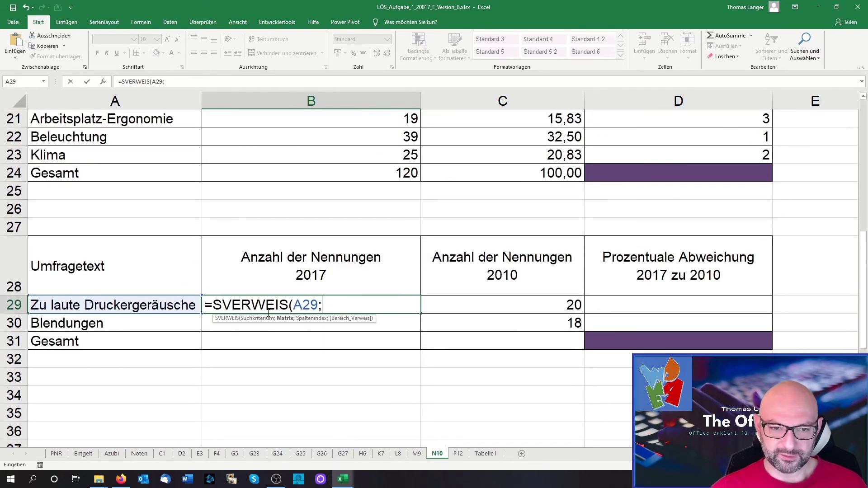
scroll(285, 316, "up", 2)
scroll(285, 315, "up", 3)
scroll(285, 316, "up", 1)
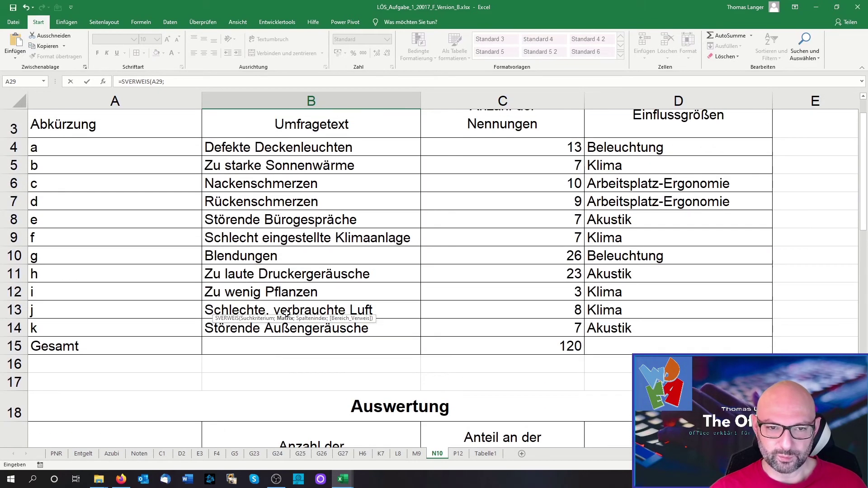
left_click_drag(328, 147, 329, 324)
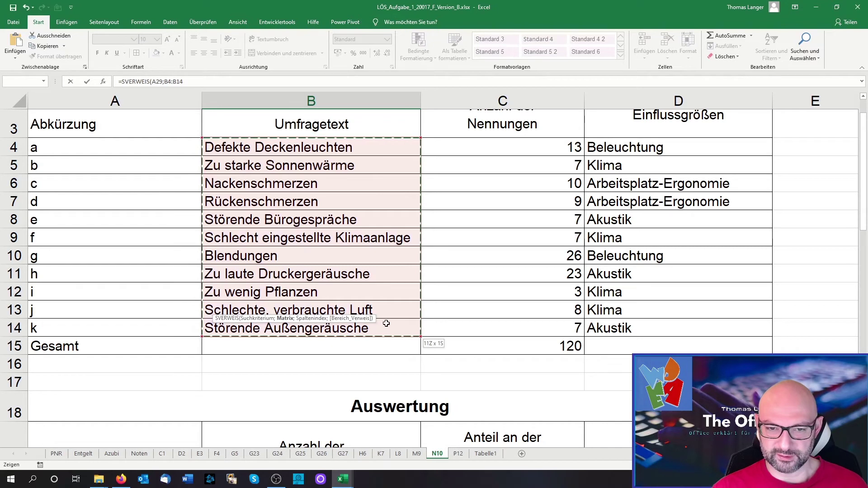
left_click_drag(351, 324, 452, 321)
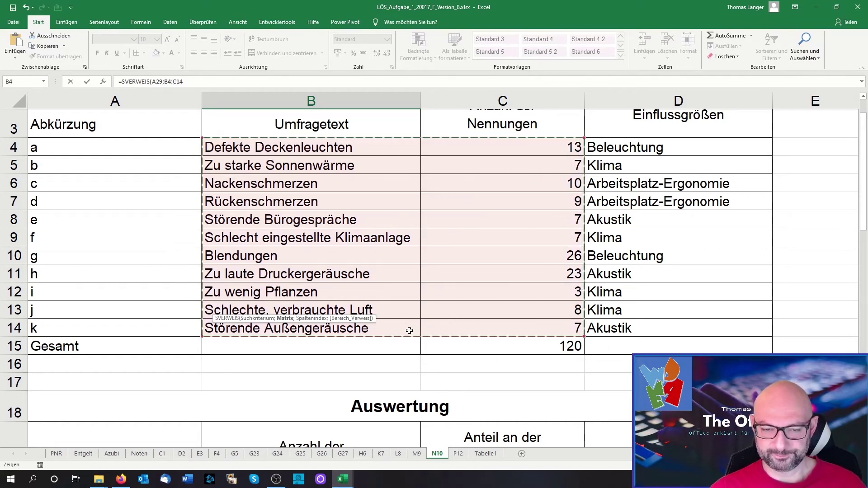
Step: Make the table range absolute and finish with column 2 and FALSCH for an exact match
key("F4")
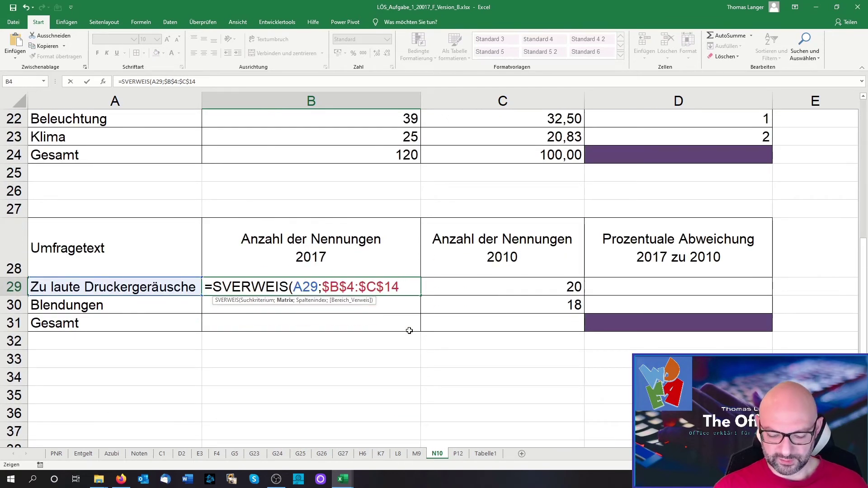
type(";")
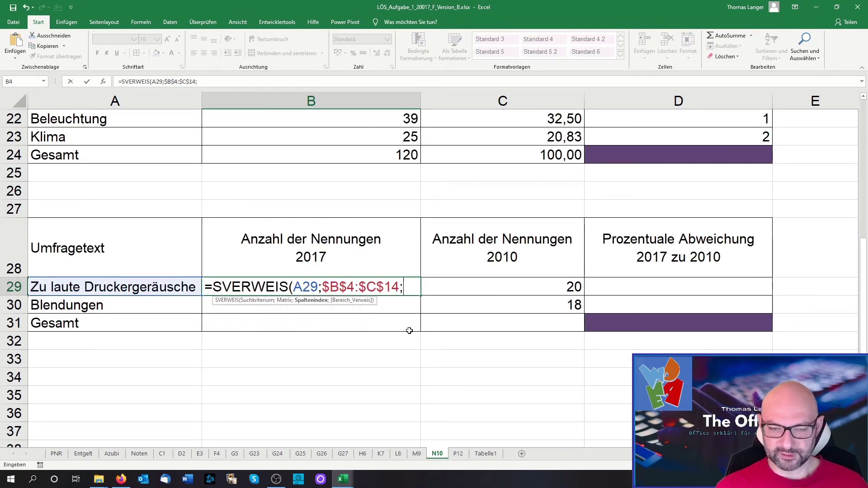
type("2")
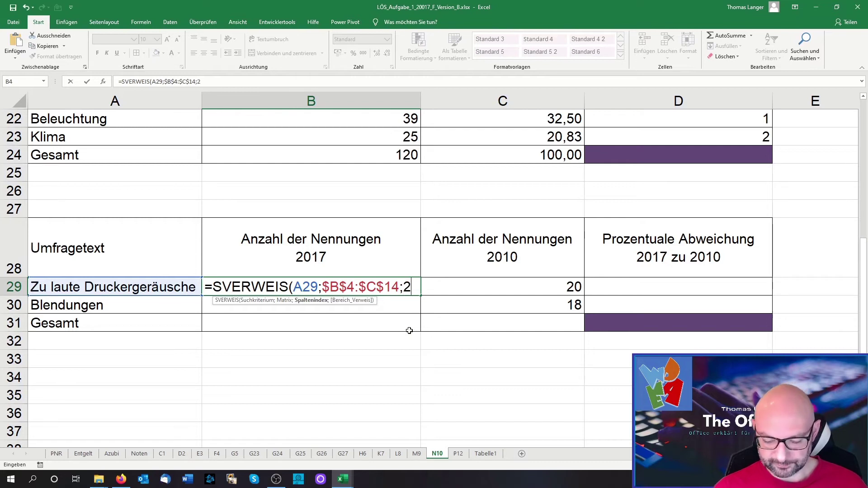
type(";")
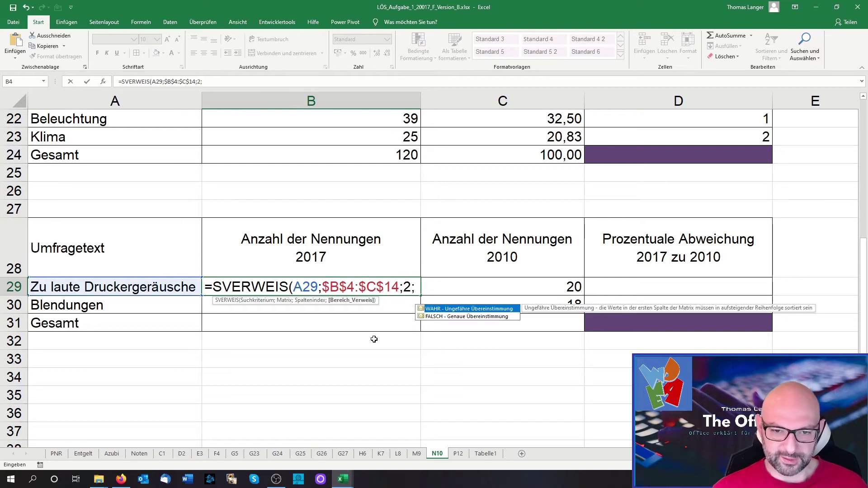
left_click(477, 317)
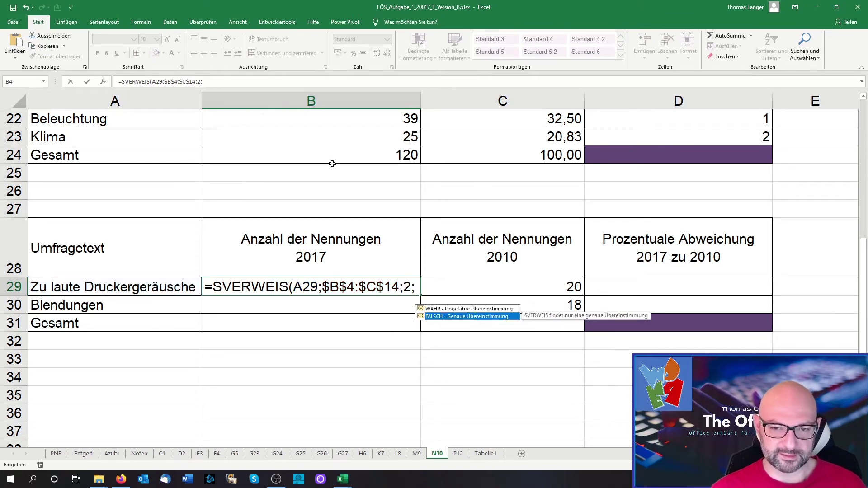
double_click(506, 318)
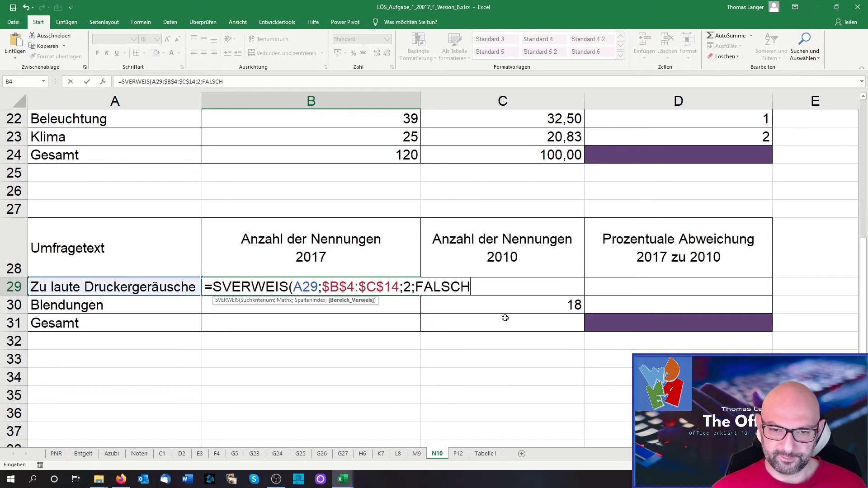
type(")")
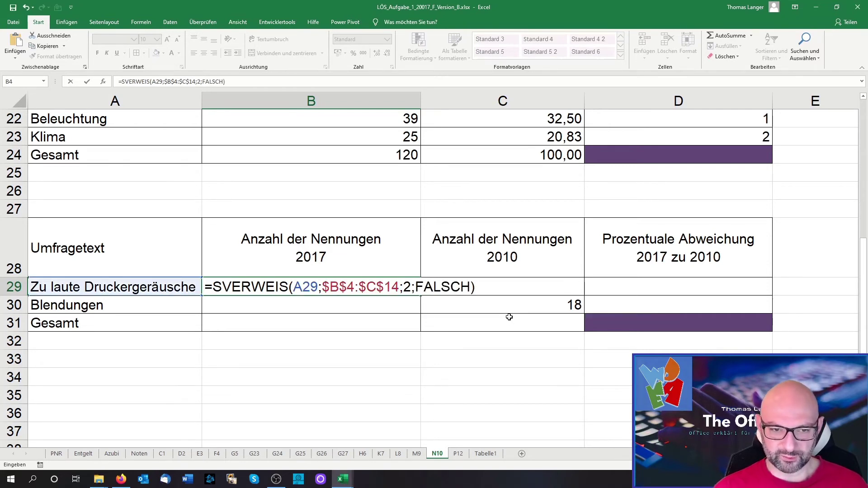
key("Return")
Step: Copy the lookup down to B30 and total B29:B30 with SUMME in B31
left_click(384, 289)
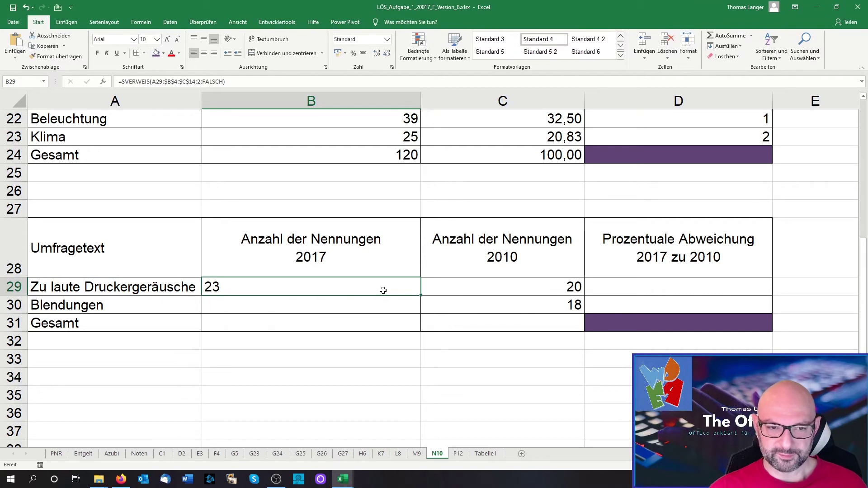
left_click_drag(421, 296, 422, 331)
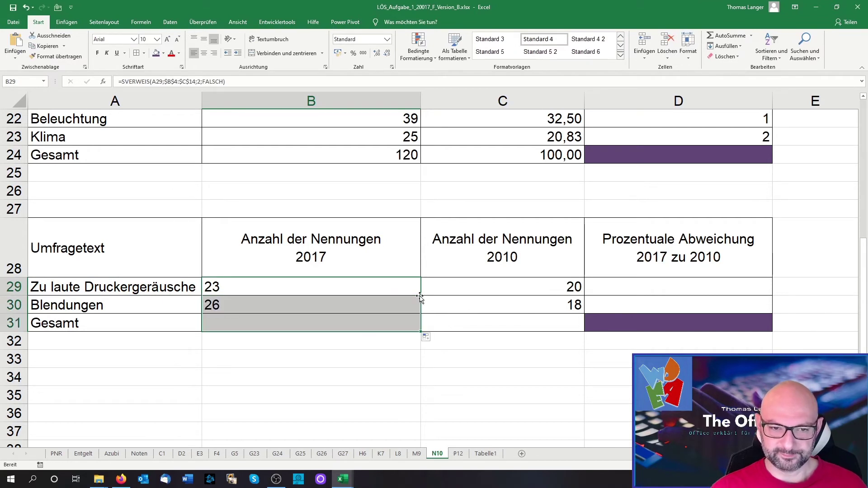
left_click(342, 324)
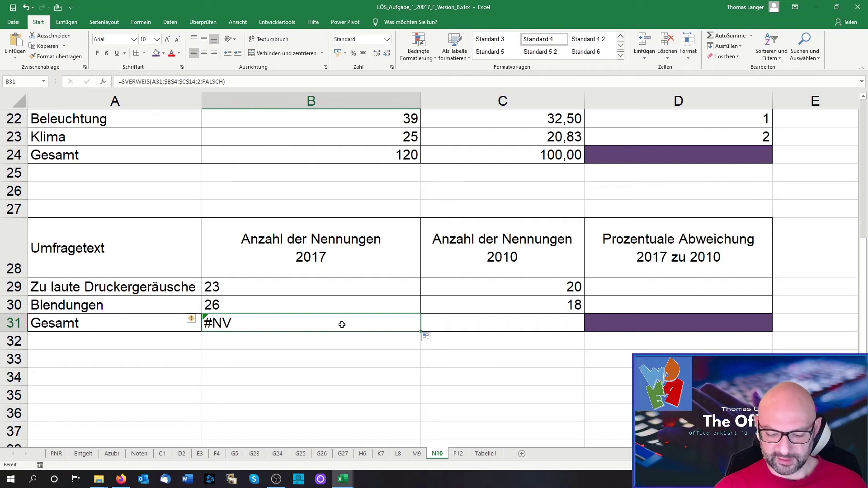
type("=s")
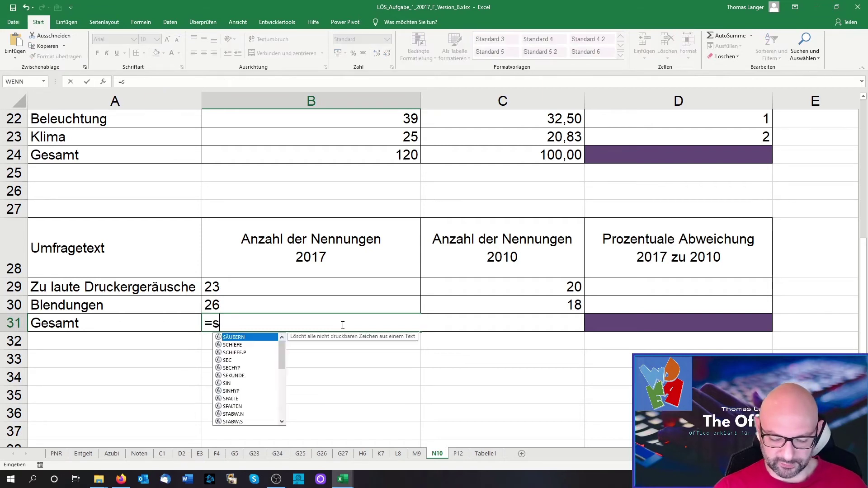
type("u")
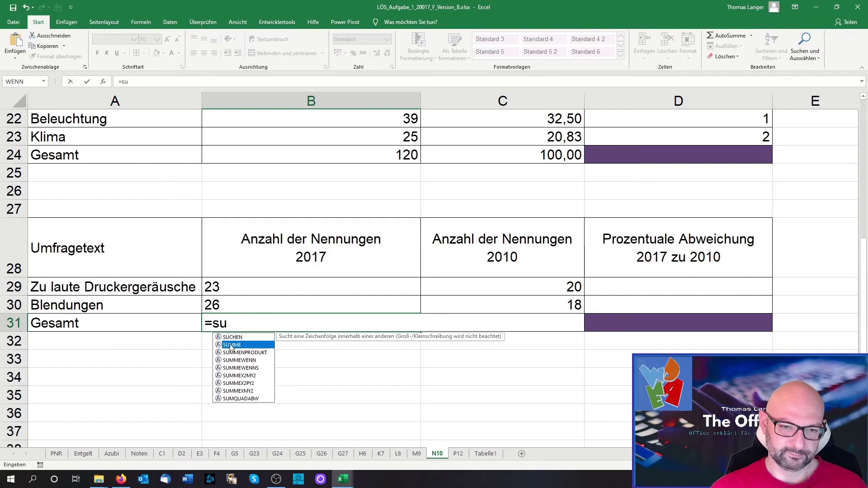
double_click(231, 346)
left_click_drag(229, 286, 232, 302)
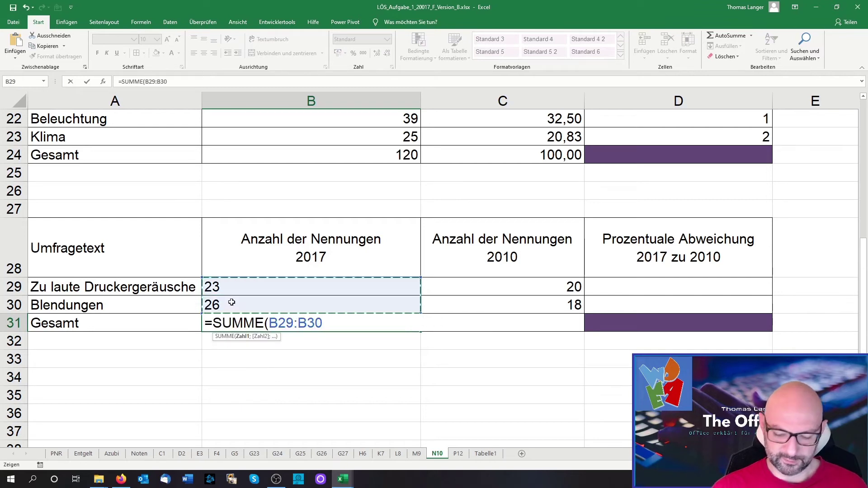
key("Return")
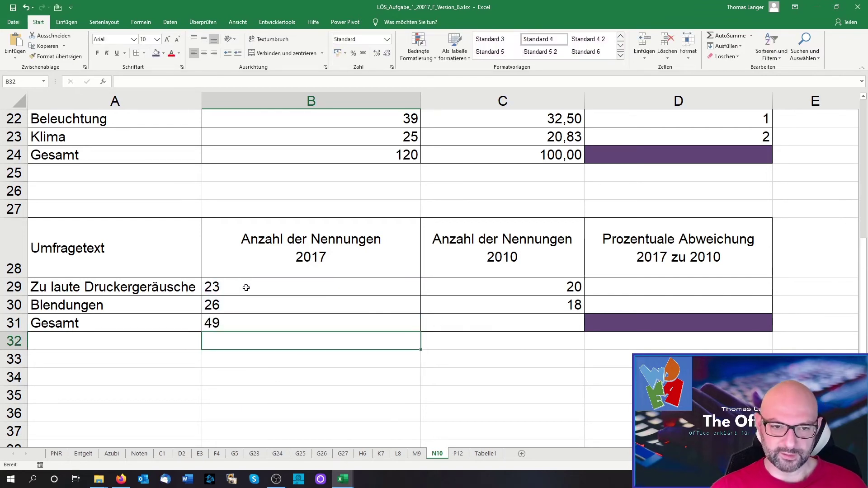
Step: Right-align the 2017 values in B29:B31
left_click_drag(246, 288, 246, 328)
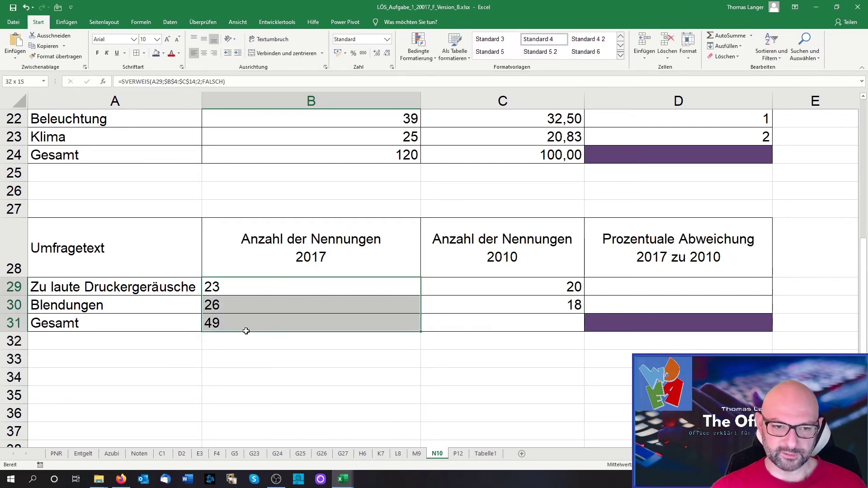
left_click(215, 56)
left_click(391, 345)
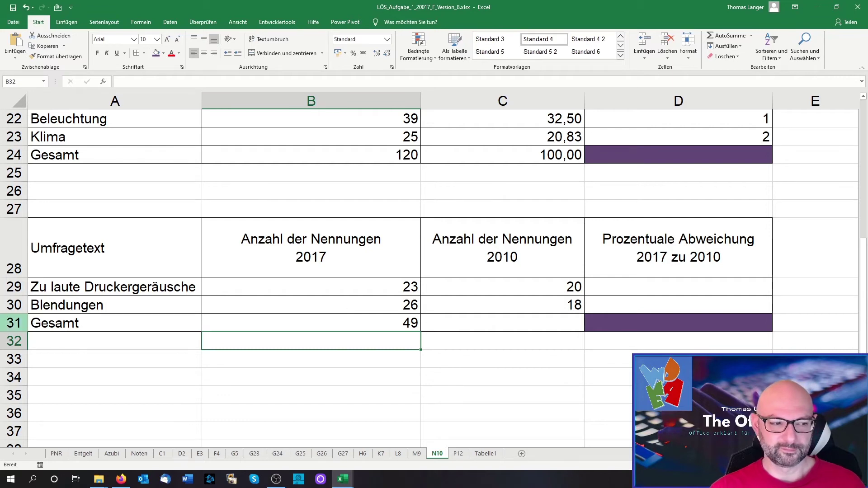
Step: Check the deviation header in D28 and the first deviation cell D29
left_click(678, 287)
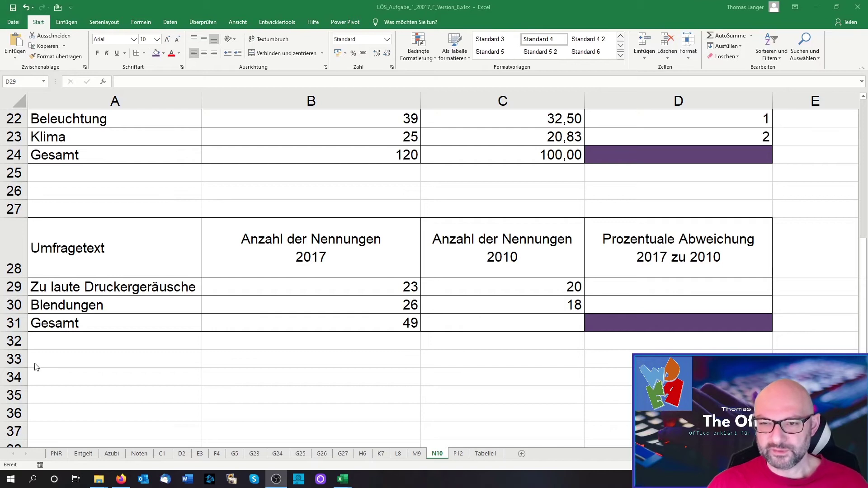
key("alt+Tab")
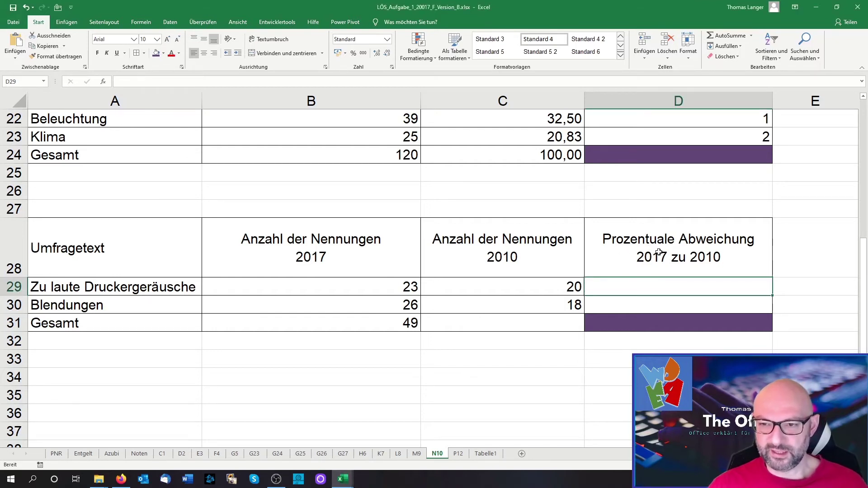
left_click(716, 241)
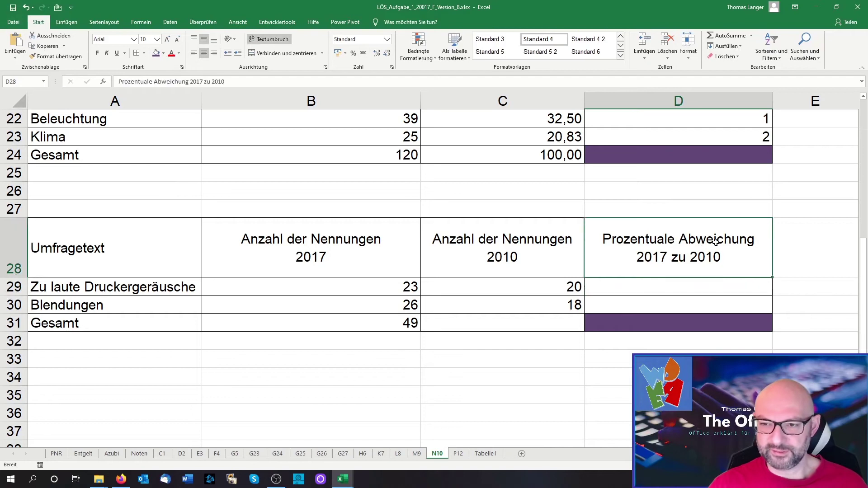
left_click(709, 288)
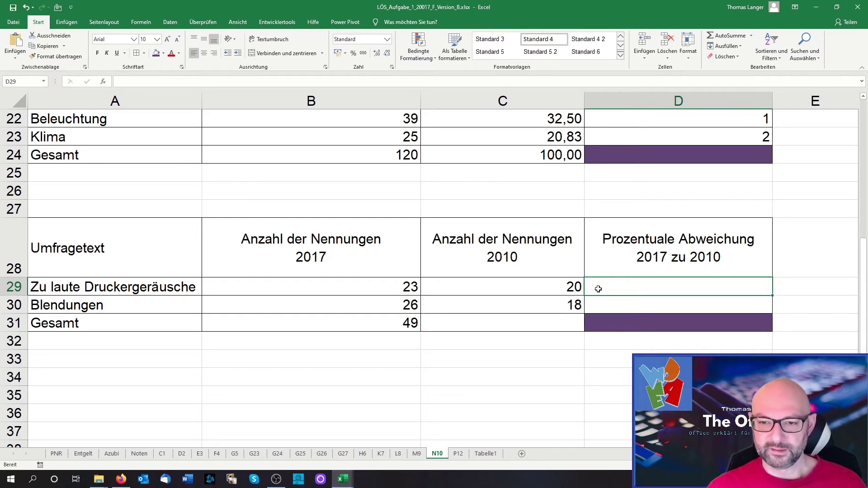
Step: Total the 2010 counts C29:C30 with SUMME in C31 and right-align it
left_click(556, 321)
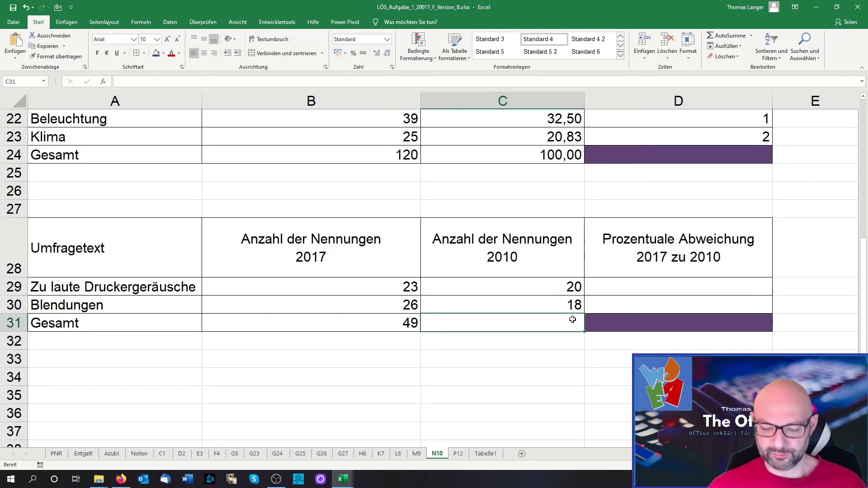
type("=su")
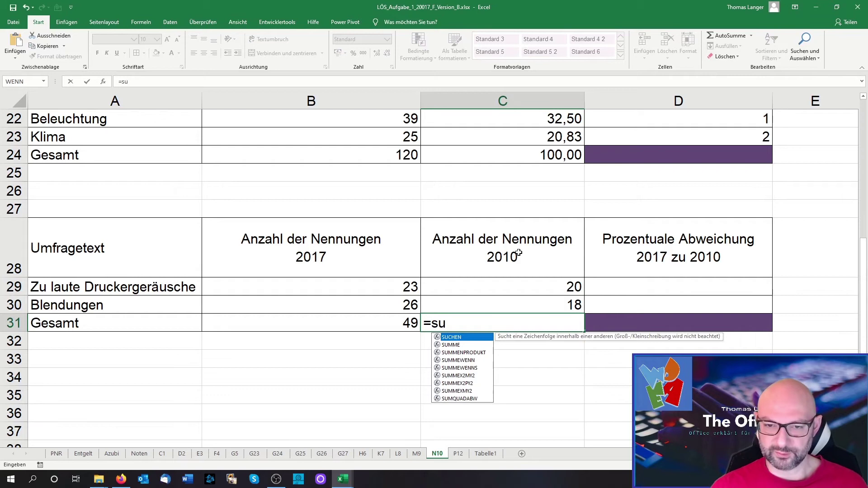
key("Down")
key("Tab")
left_click_drag(549, 284, 549, 303)
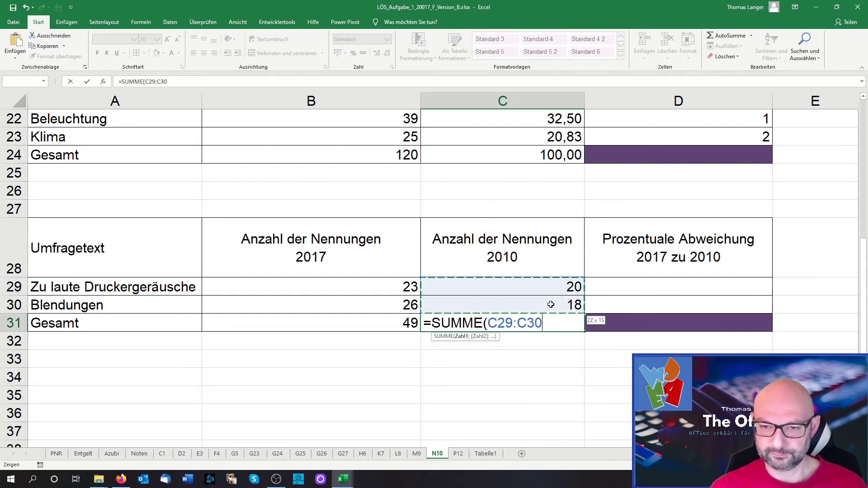
key("Return")
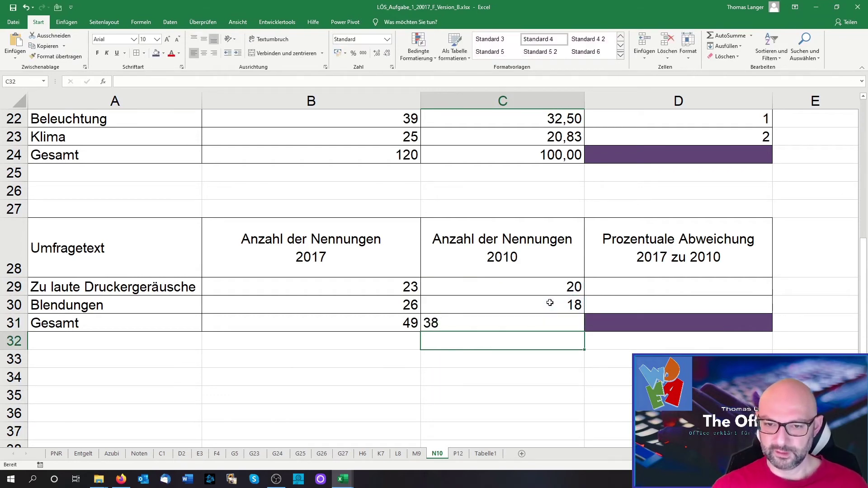
left_click(551, 325)
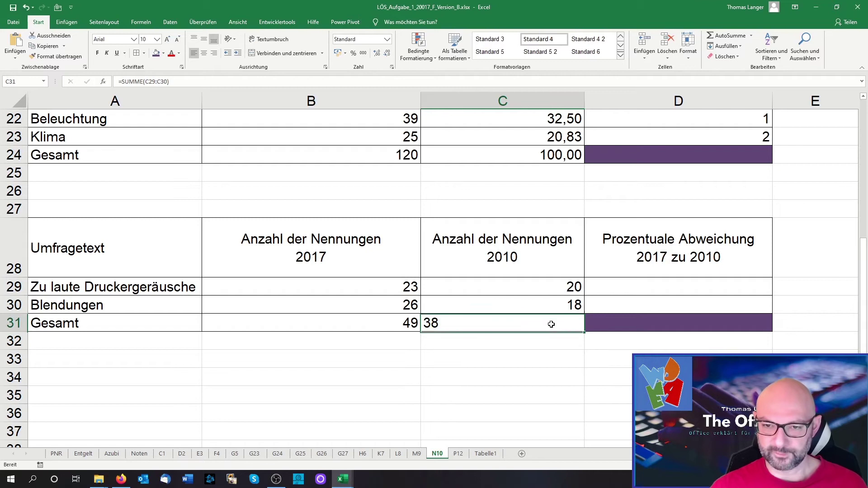
left_click(213, 53)
Step: Compare the 2017 lookup result and 2010 count in row 29, ending on D29
left_click(599, 283)
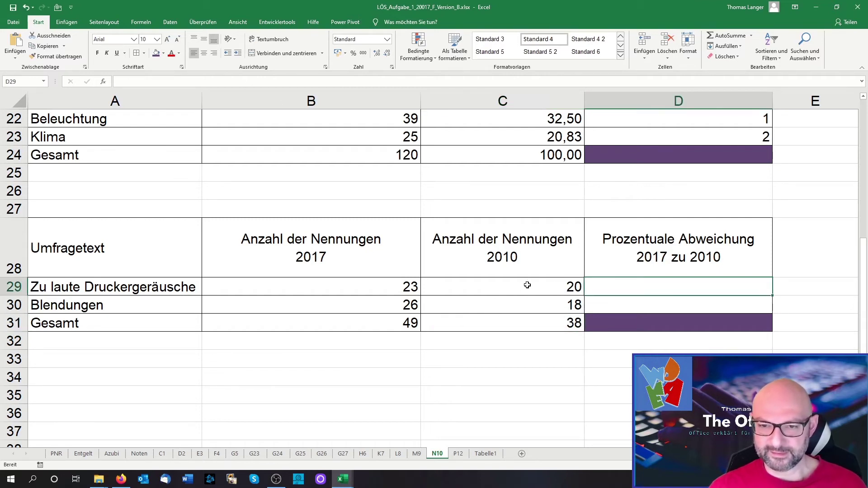
left_click(366, 285)
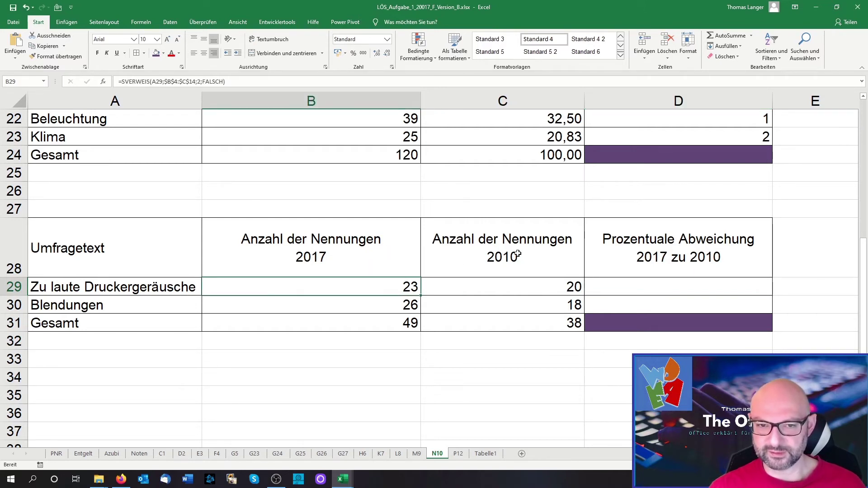
left_click(528, 291)
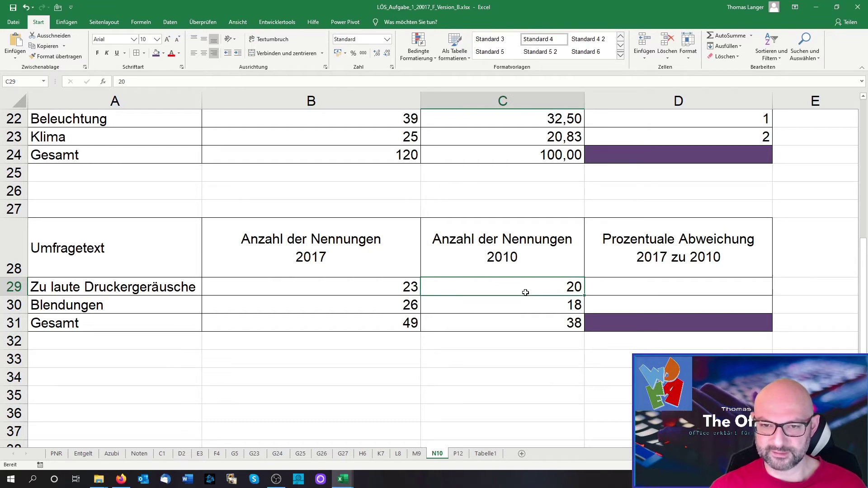
left_click(370, 287)
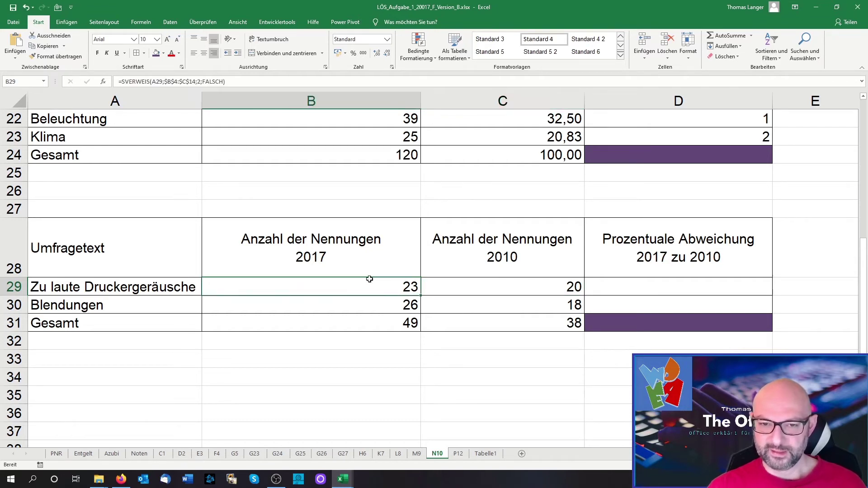
left_click(507, 284)
left_click(388, 288)
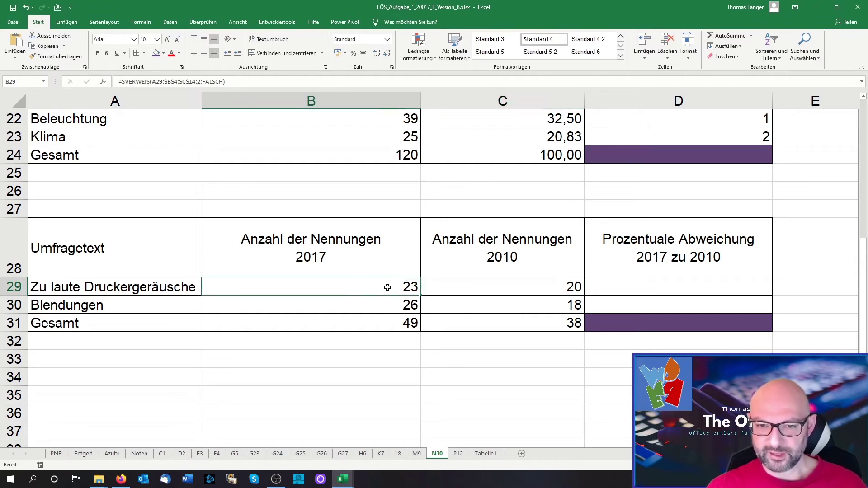
left_click(435, 287)
left_click(608, 284)
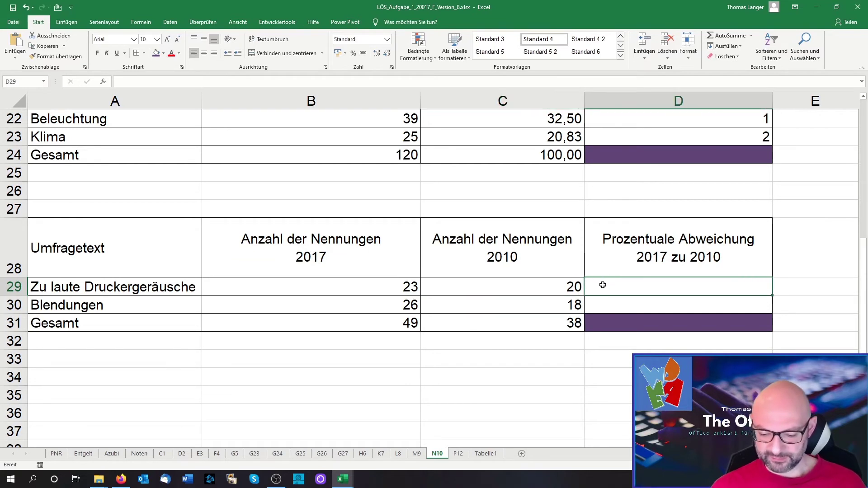
Step: Enter =B29-C29 in D29 to compute the difference between 2017 and 2010
type("=")
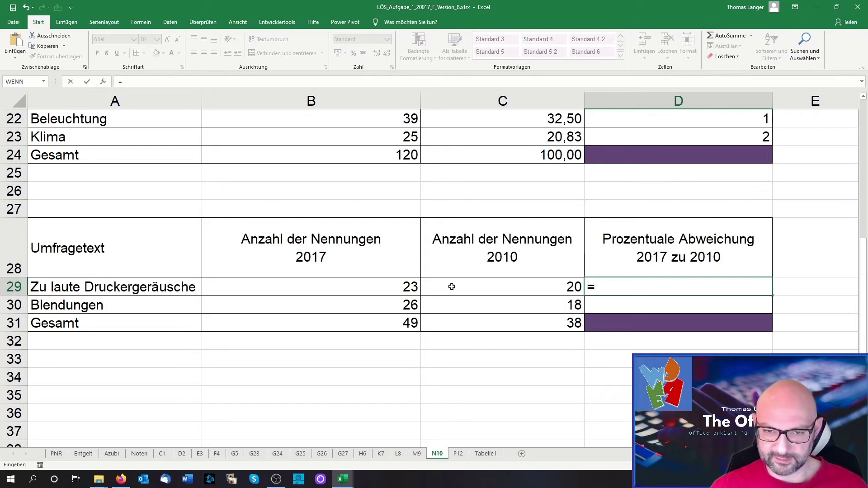
left_click(402, 287)
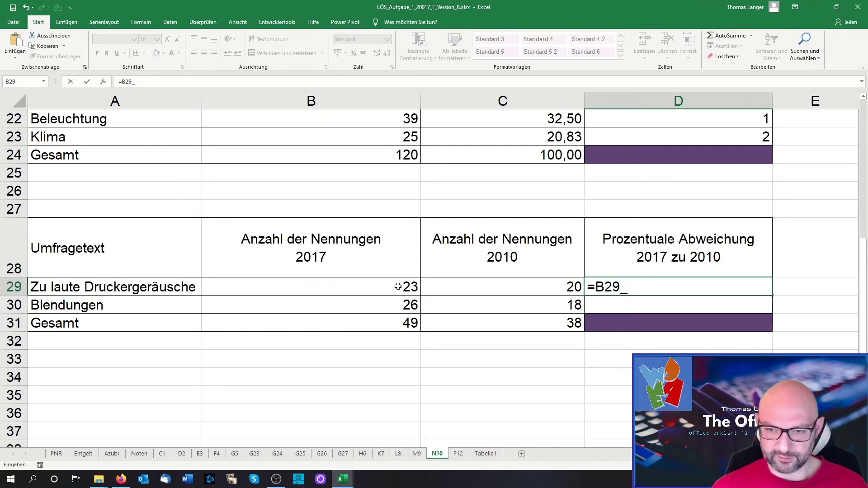
key("shift")
type("-")
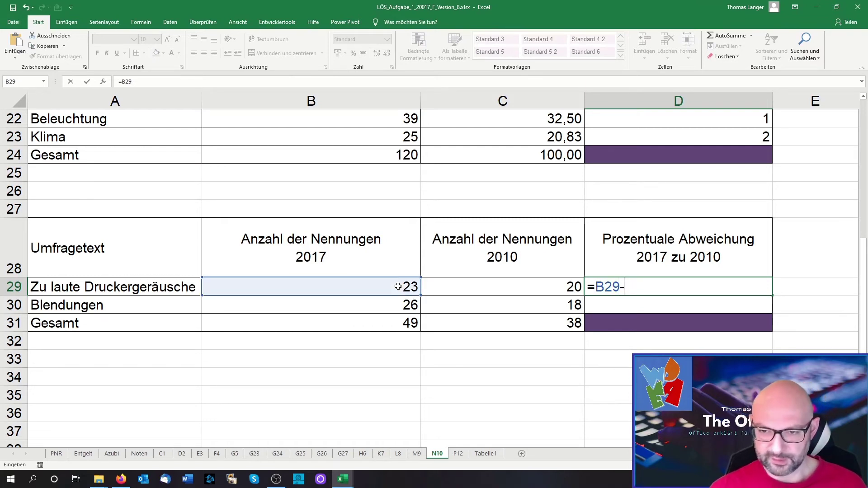
left_click(499, 283)
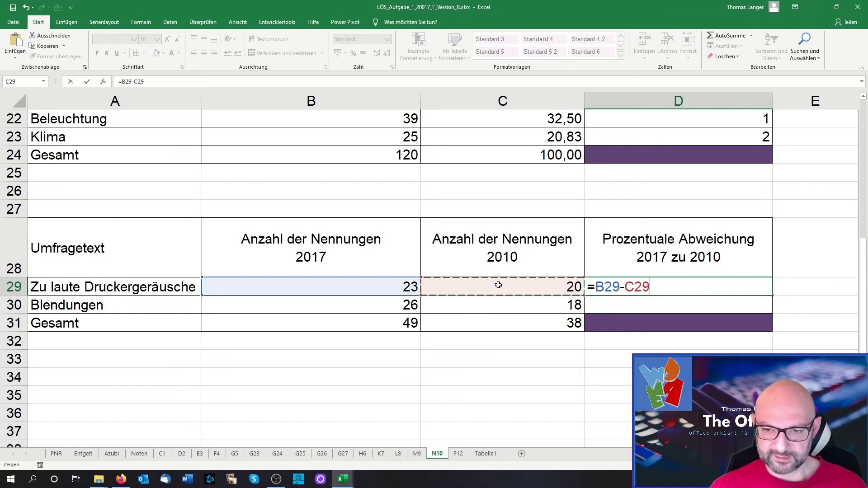
key("Return")
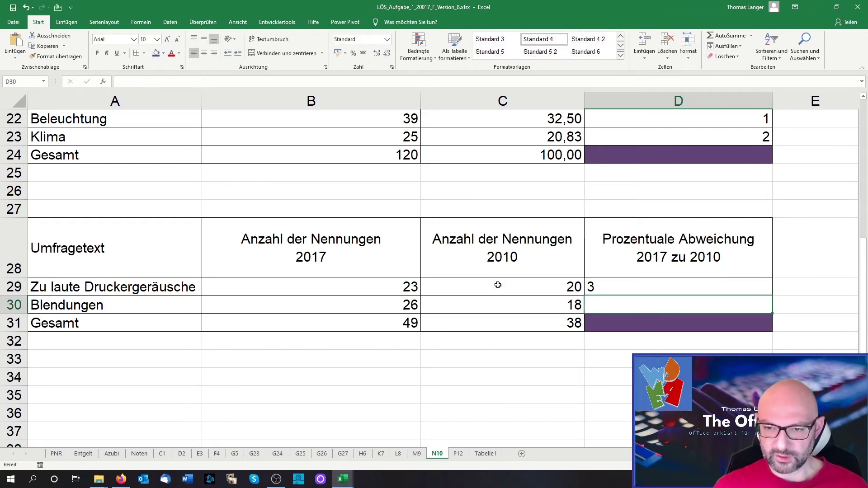
key("Up")
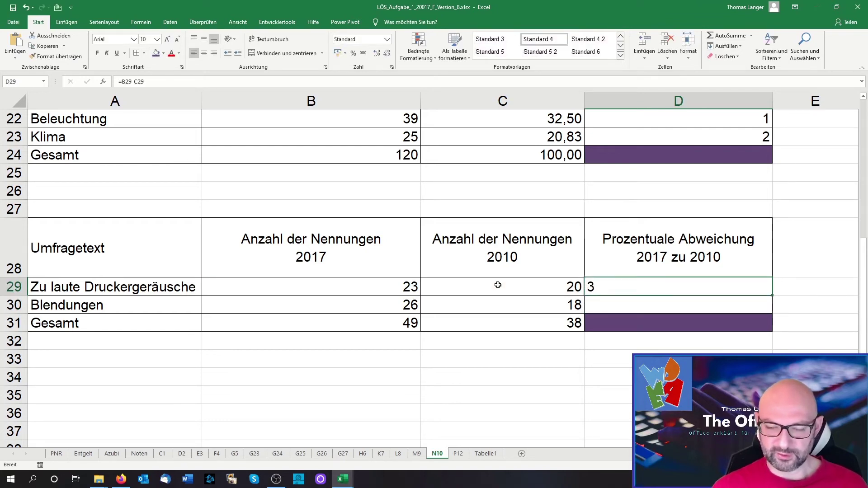
Step: Check the 2010 count in C29 and reselect the difference cell D29
left_click(532, 286)
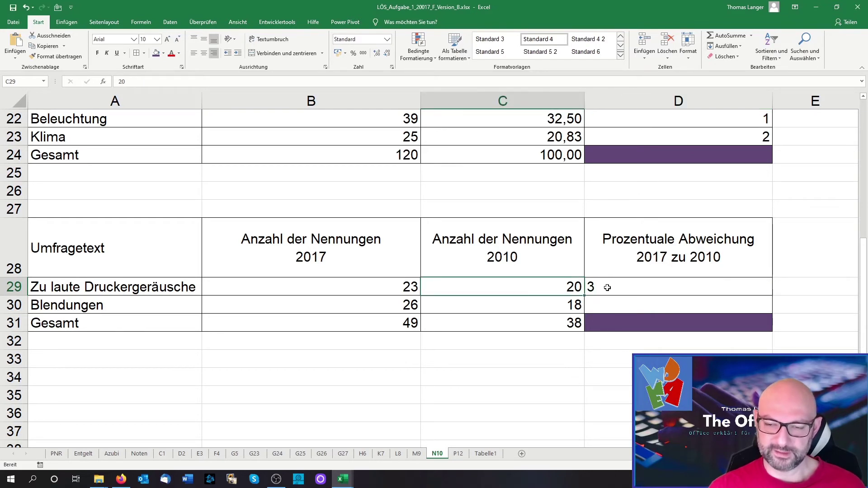
left_click(610, 288)
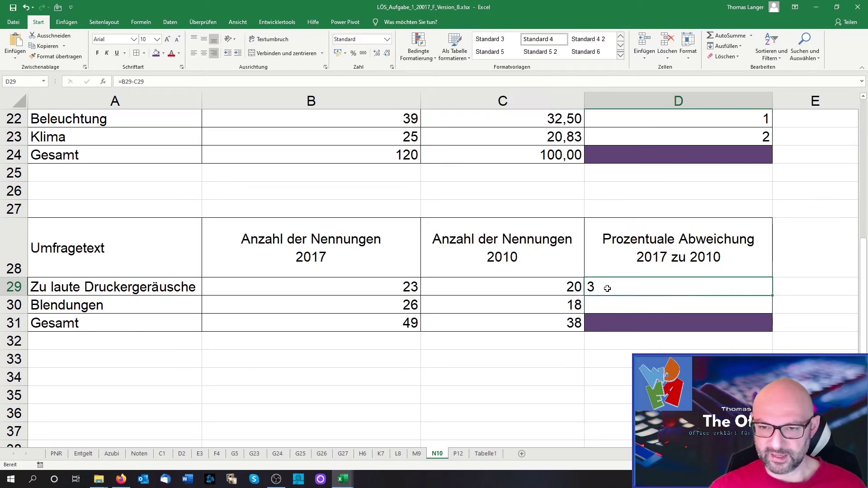
left_click(551, 285)
left_click(653, 287)
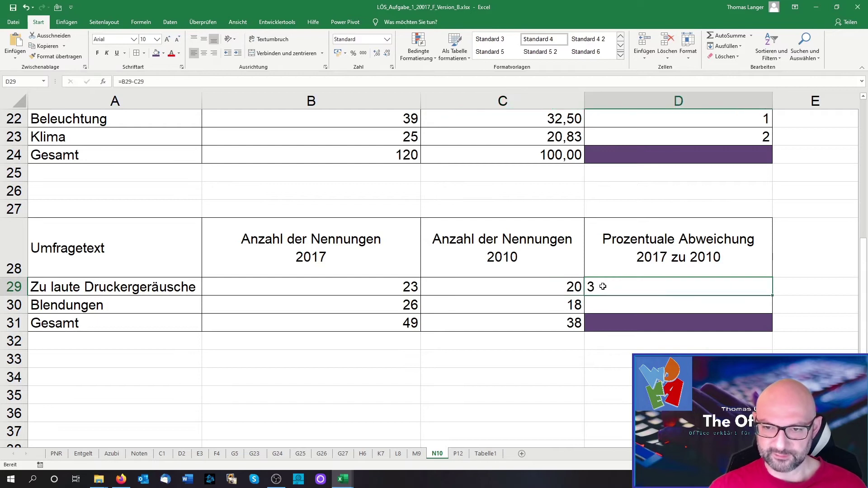
Step: Change D29 to =(B29-C29)/C29 and format the result as a percentage
key("F2")
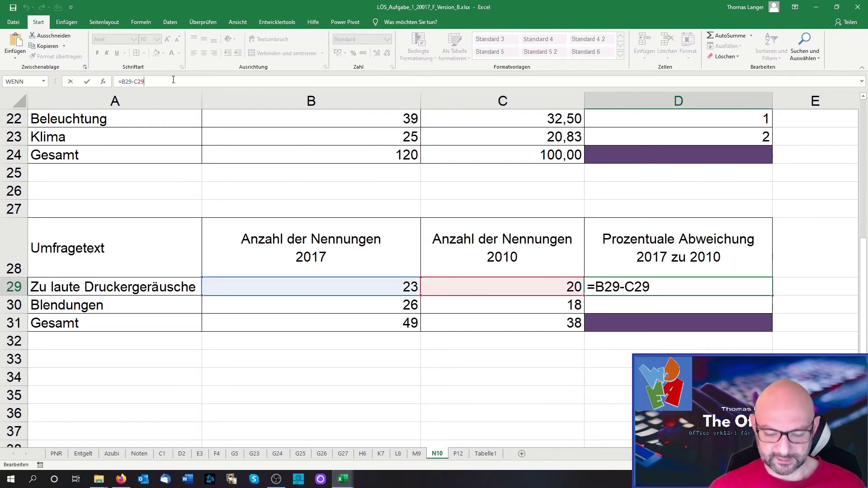
type("/")
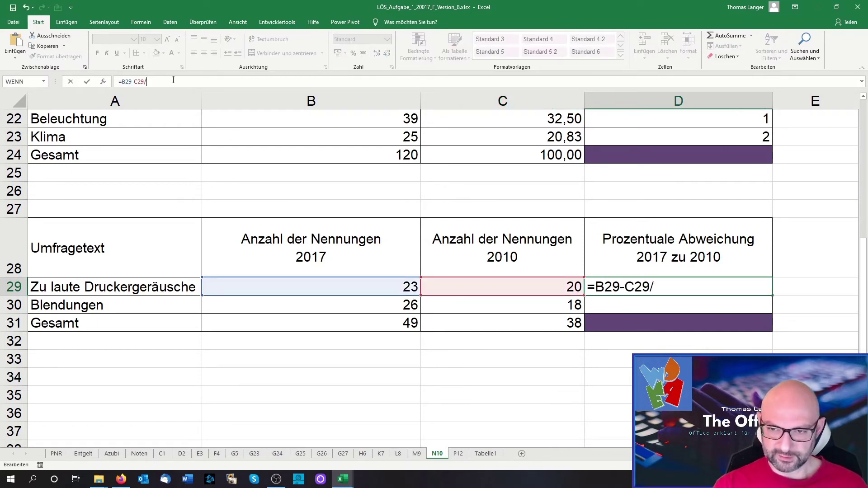
left_click(519, 289)
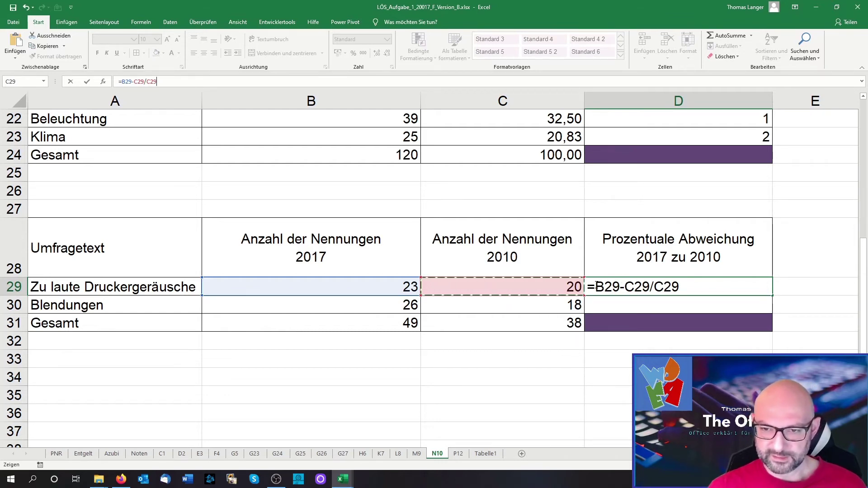
left_click(597, 285)
type("(")
key("Right")
key("Right")
key("Right")
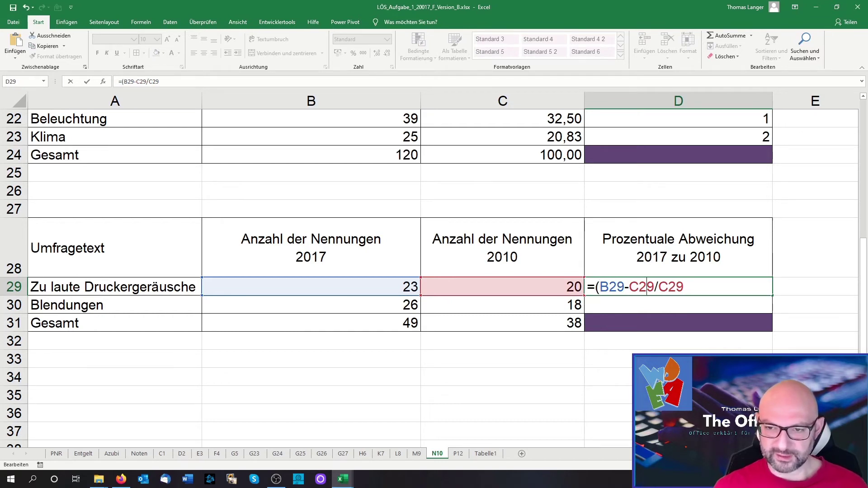
type(")")
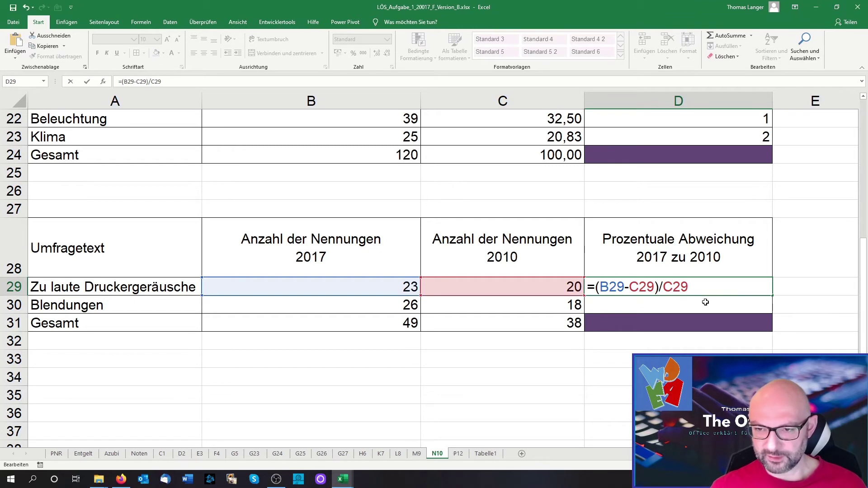
key("Return")
left_click(703, 289)
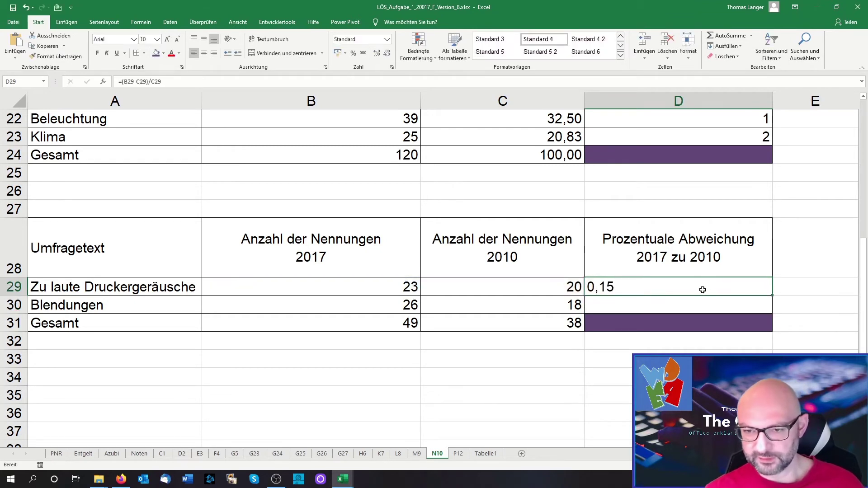
left_click(353, 53)
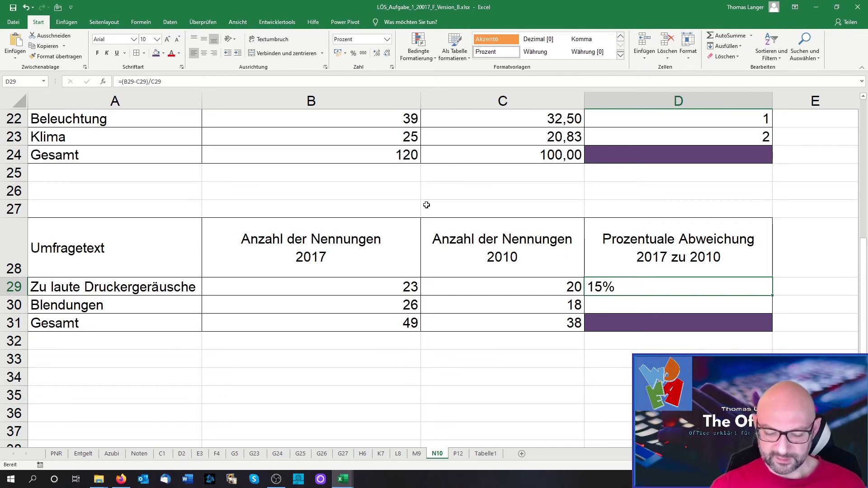
Step: Drop the percent format, multiply D29's formula by 100, and show two decimal places
key("ctrl+z")
left_click(313, 82)
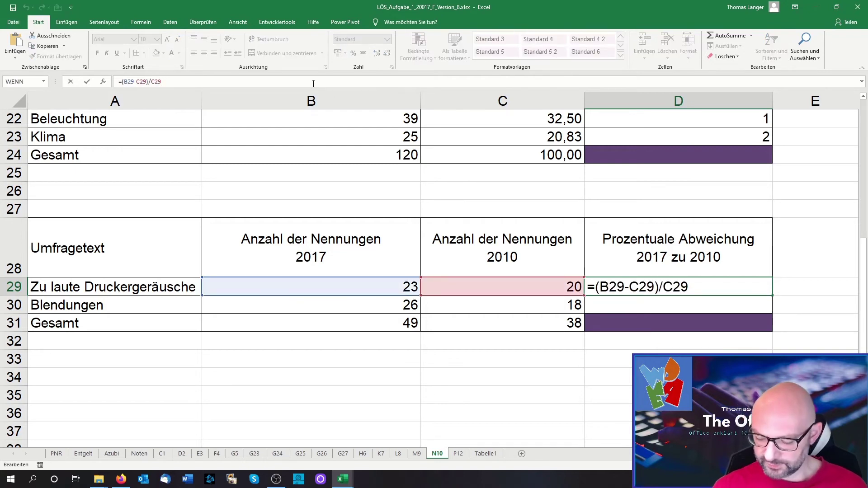
type("*100")
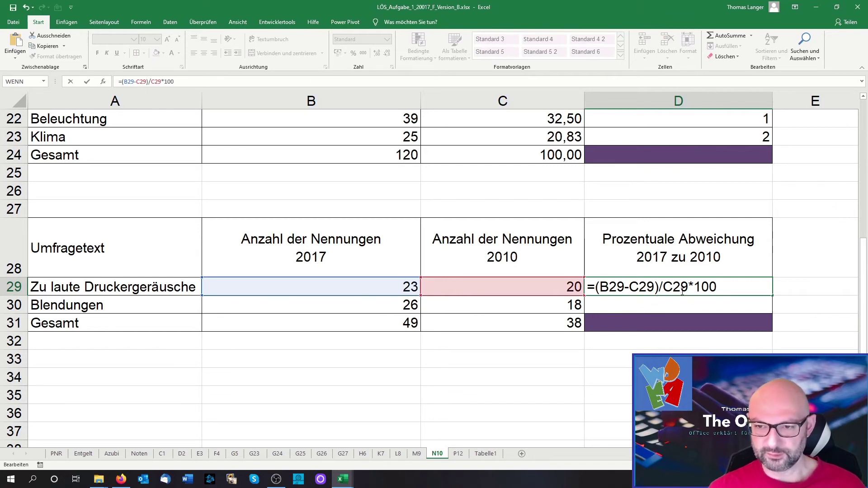
key("Return")
left_click(729, 292)
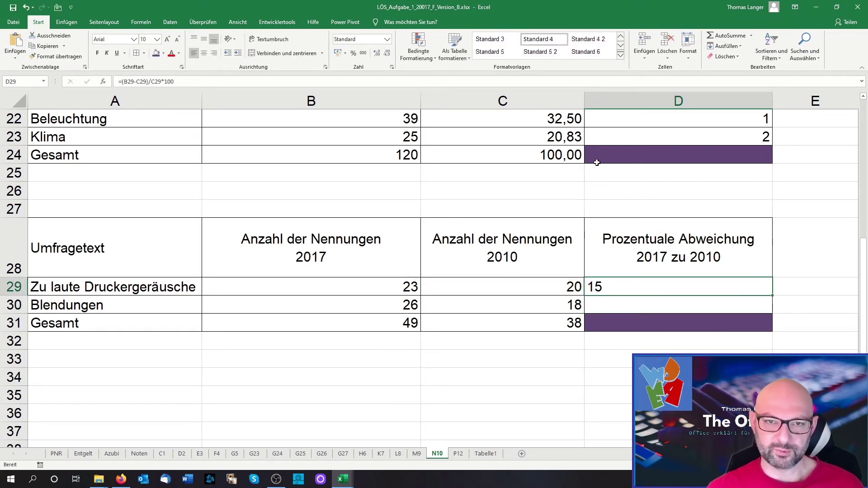
left_click(377, 54)
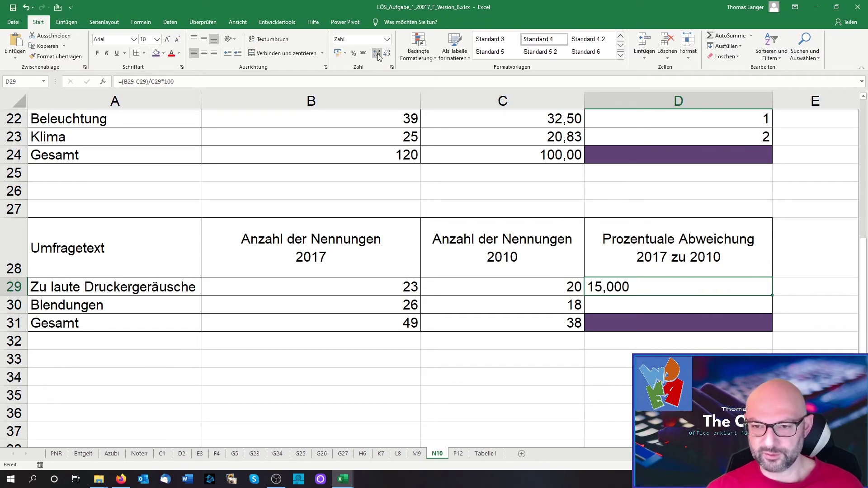
left_click(387, 54)
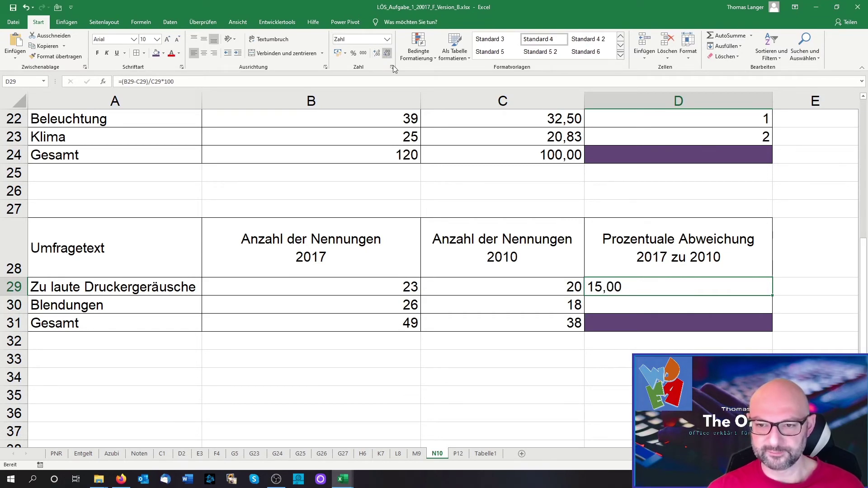
Step: Copy the deviation formula down to D30 and right-align D29:D30
left_click(627, 303)
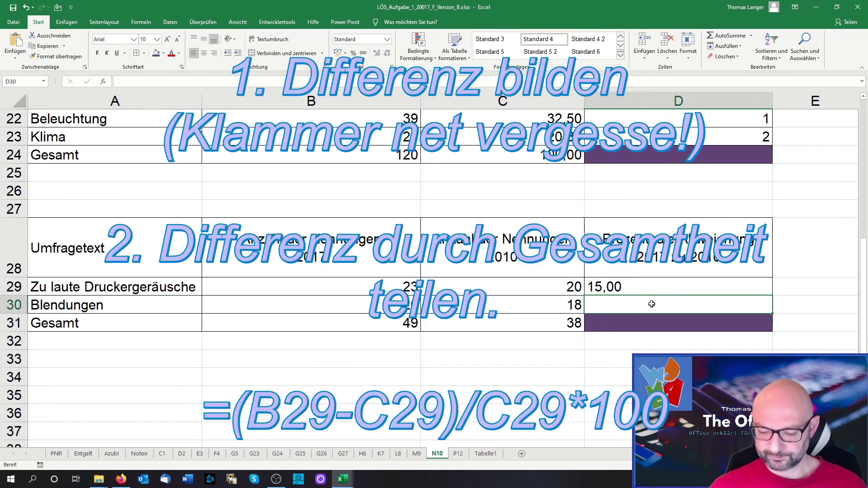
left_click(670, 289)
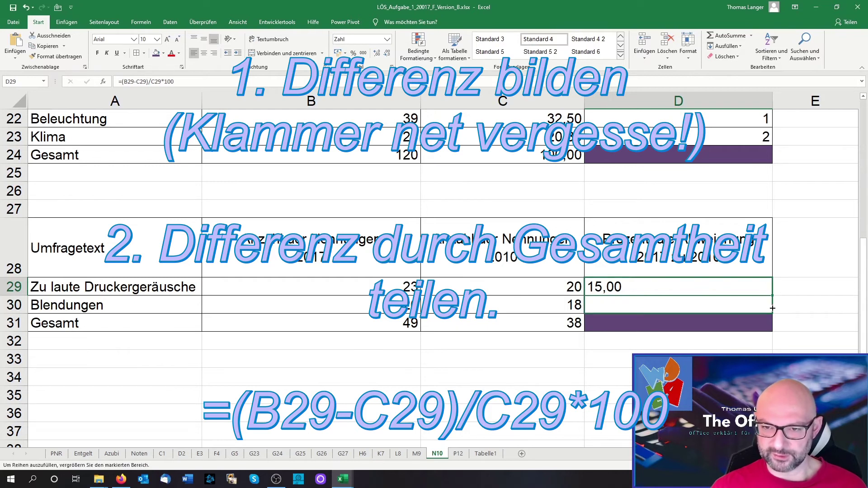
left_click_drag(773, 297, 772, 311)
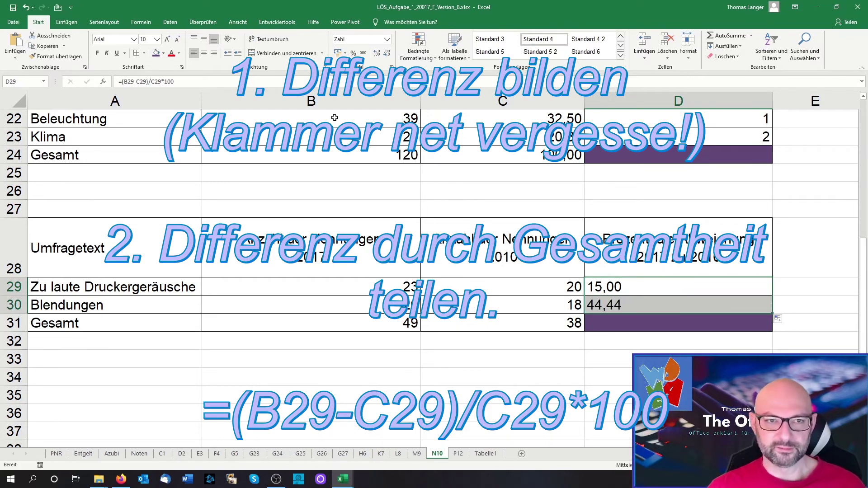
left_click(214, 55)
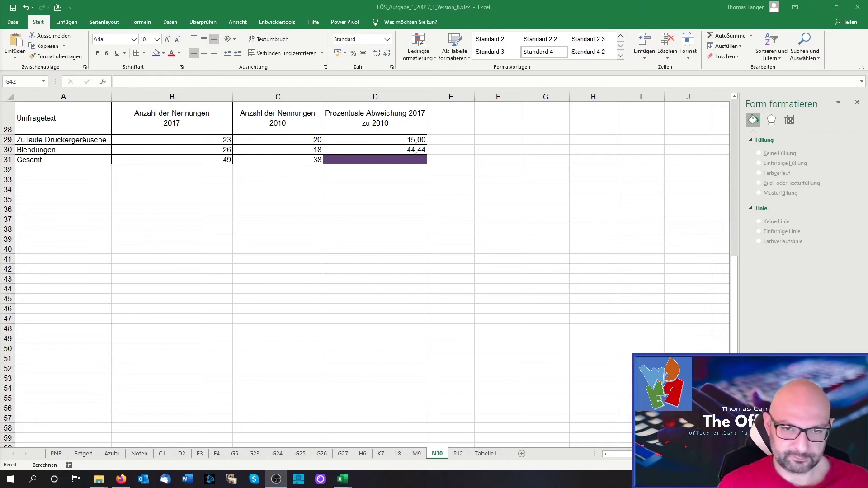
Step: Select A29:C29 plus A30:C30 together and switch to the Einfügen ribbon
left_click(94, 140)
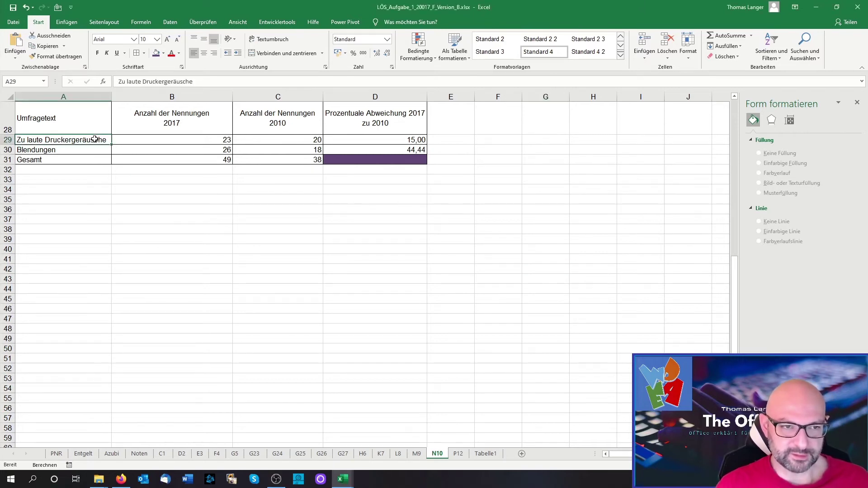
left_click_drag(106, 138, 271, 140)
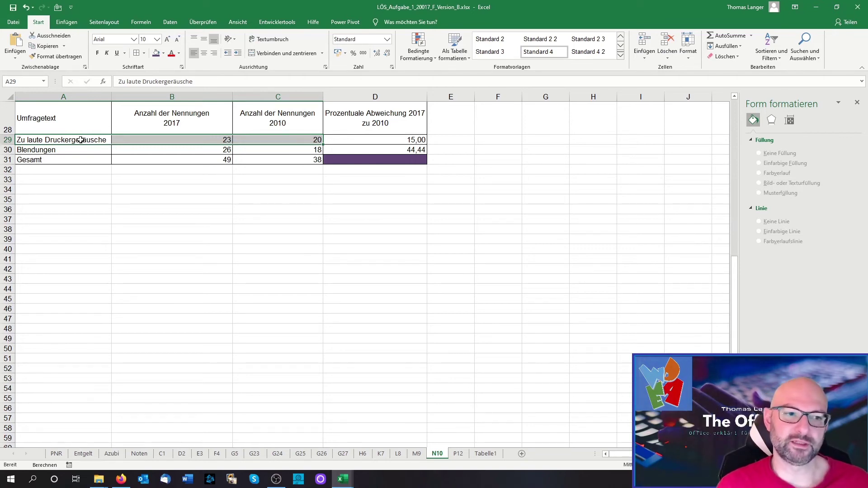
left_click_drag(91, 152, 280, 147)
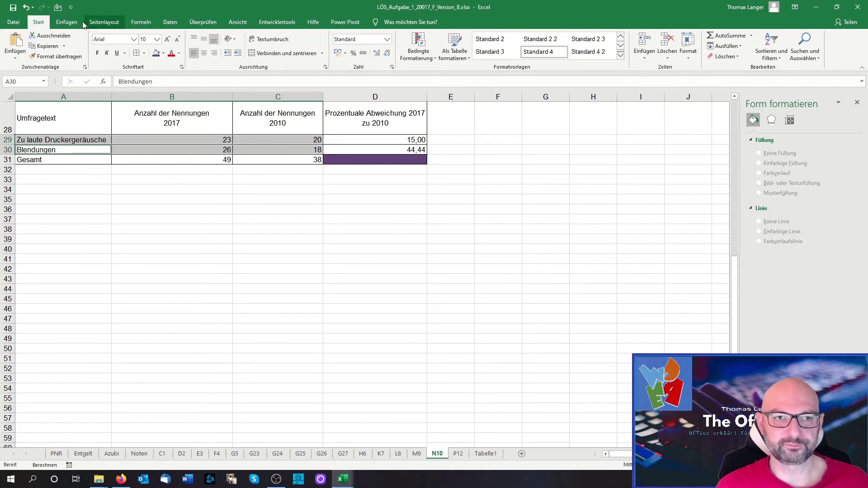
left_click(66, 22)
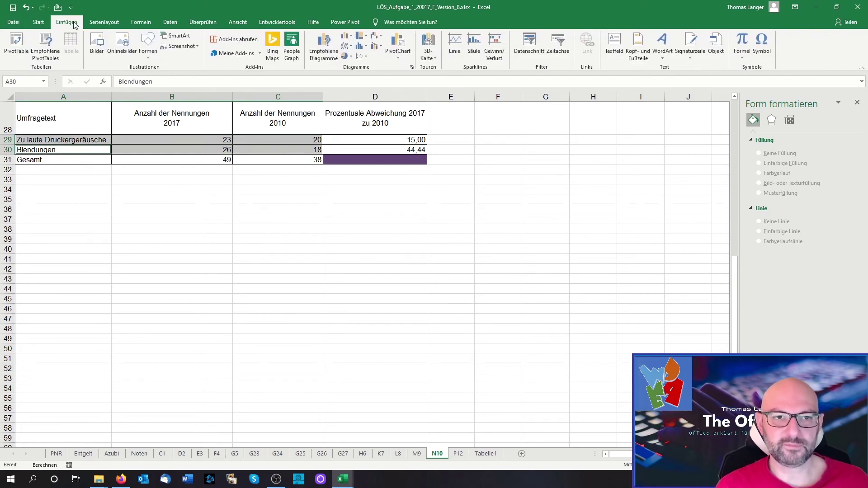
Step: Insert a Gruppierte Säulen chart of the two survey rows and position it below the table
left_click(355, 36)
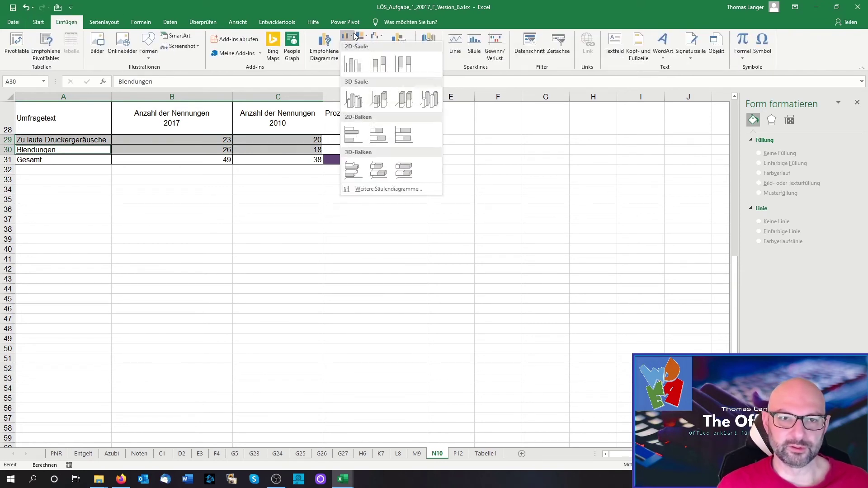
left_click(353, 66)
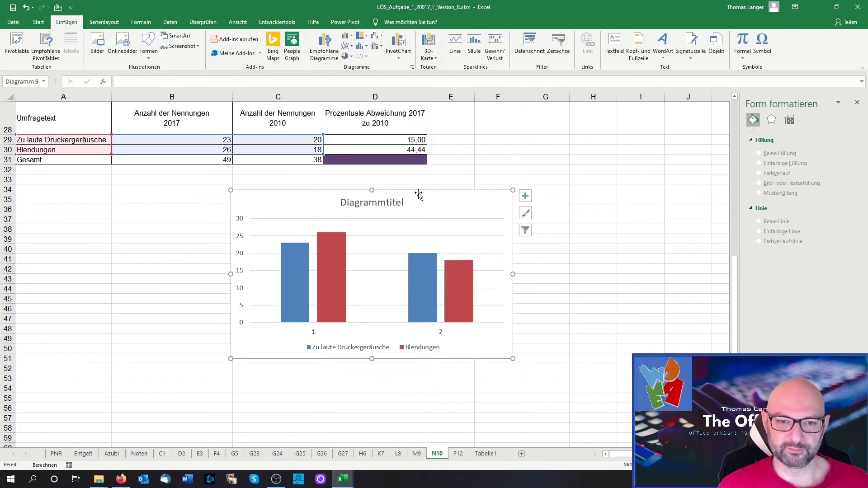
left_click_drag(418, 195, 403, 184)
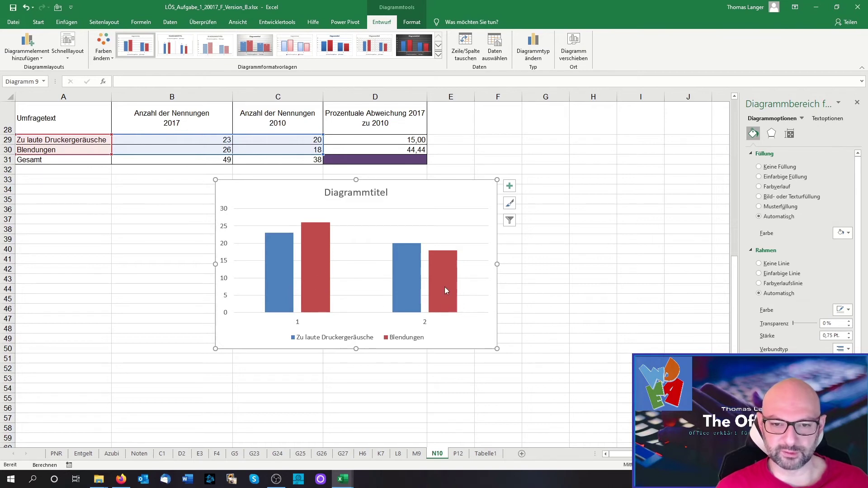
mouse_move(465, 51)
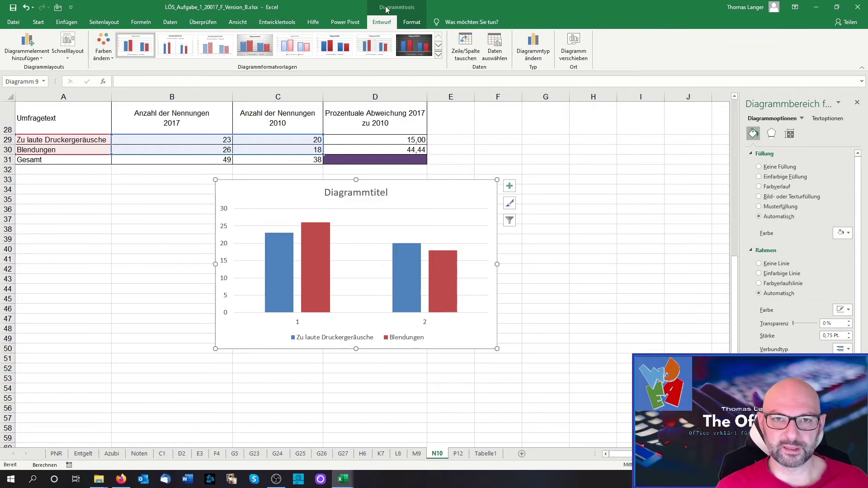
Step: Swap the chart's rows and columns, apply Quick Layout 1, and delete the legend
left_click(465, 63)
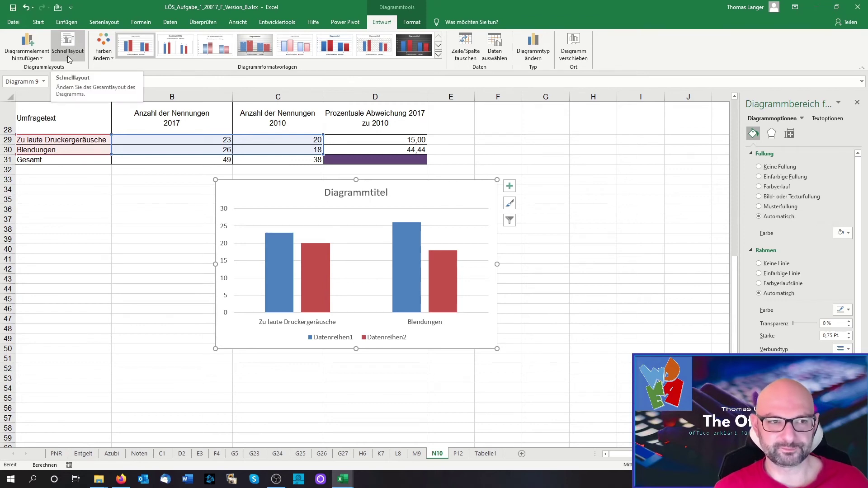
left_click(67, 55)
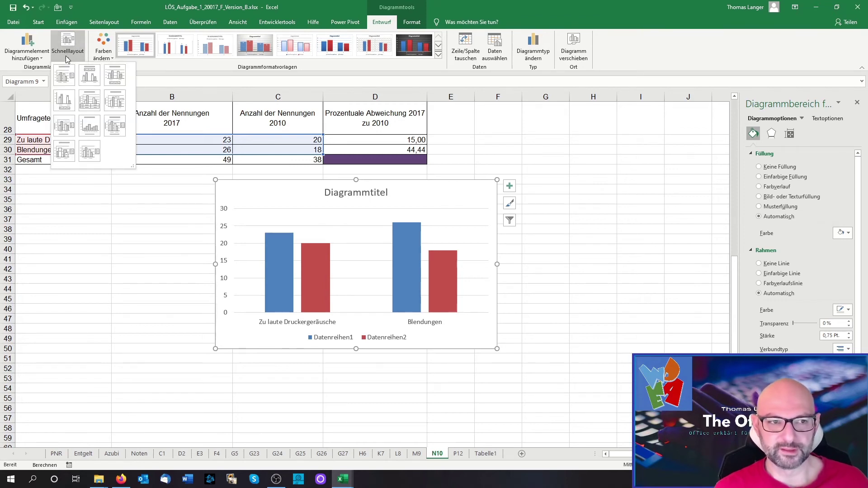
left_click(61, 82)
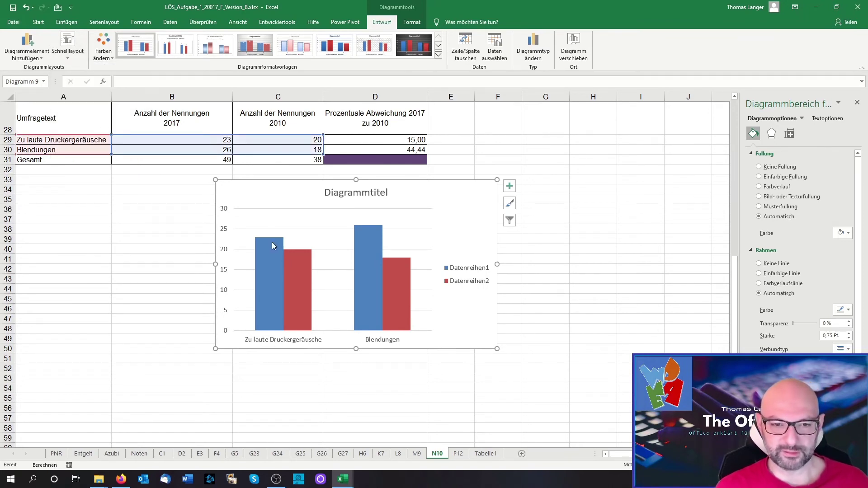
left_click(480, 260)
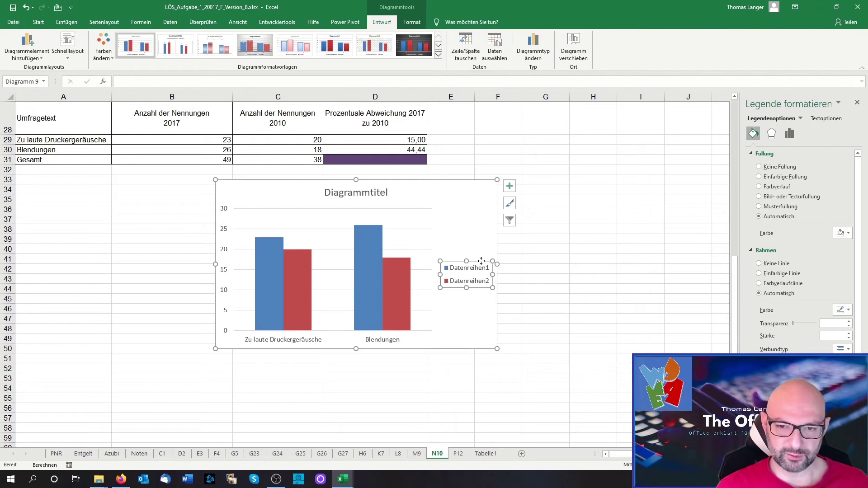
key("Delete")
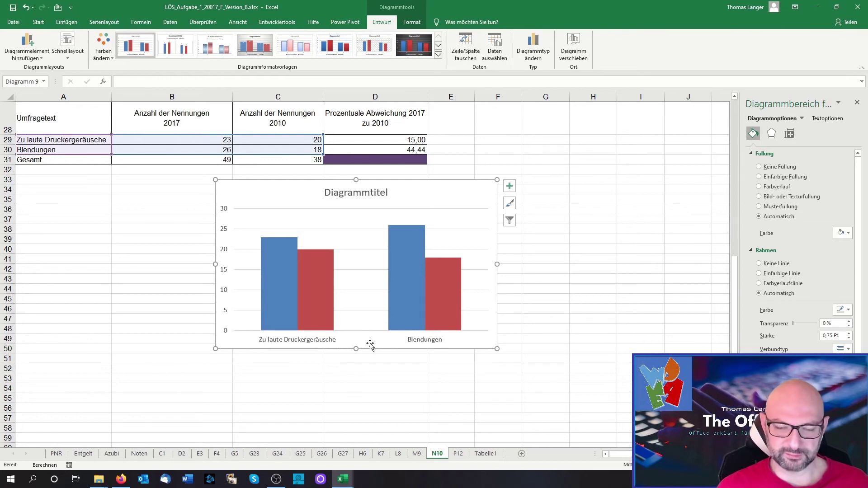
Step: Add only a primary horizontal axis title and type '2017 zu 2010' into it
left_click(515, 187)
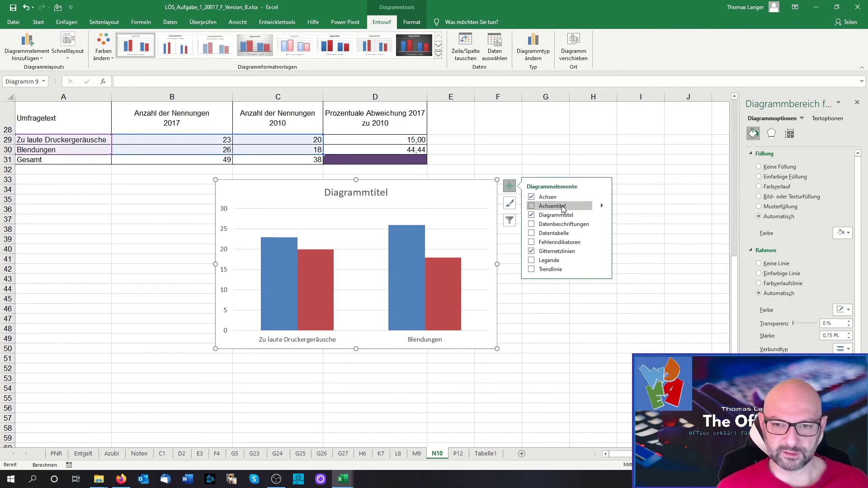
left_click(600, 205)
left_click(533, 206)
mouse_move(601, 205)
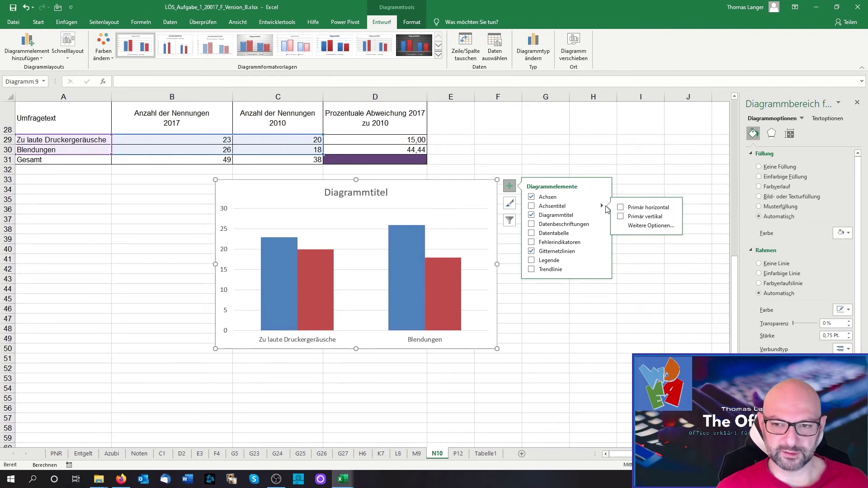
left_click(620, 208)
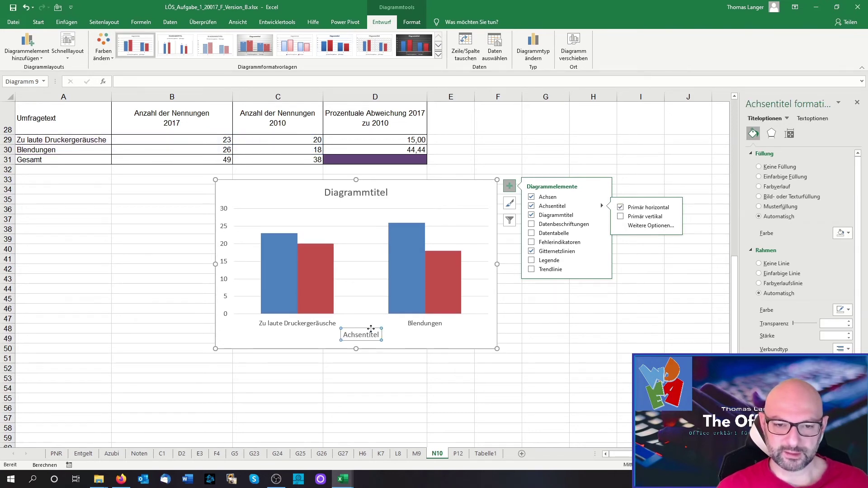
left_click(367, 335)
double_click(367, 335)
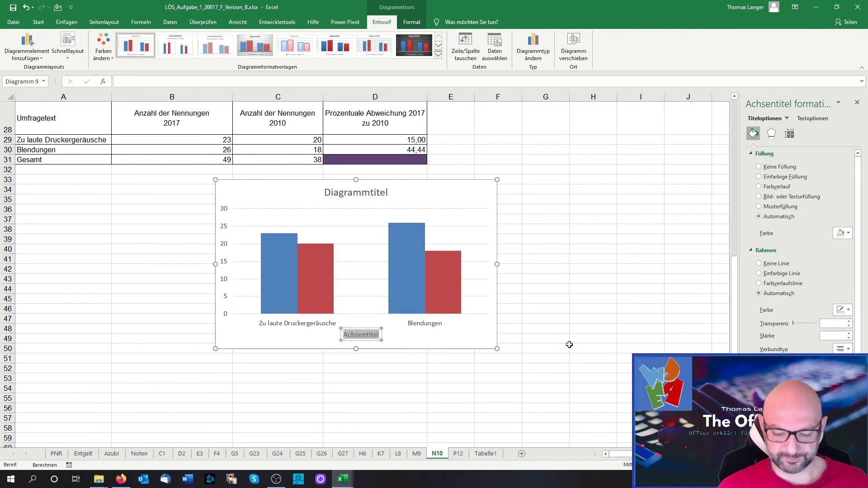
type("2017")
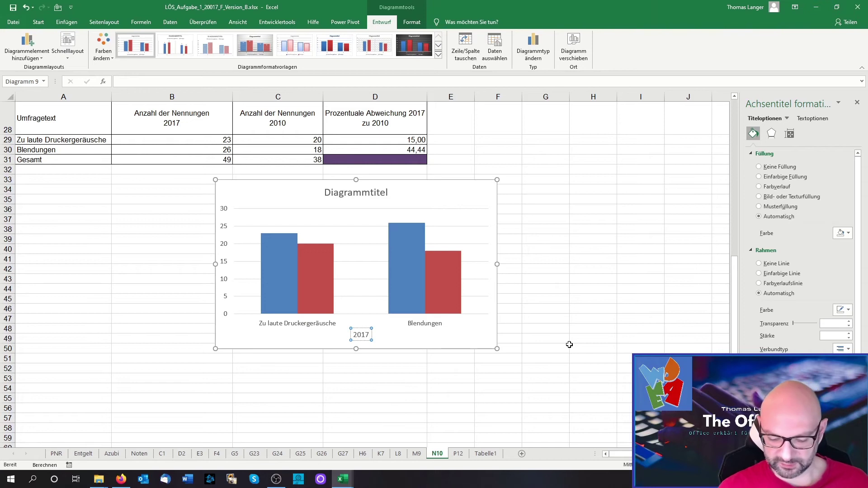
type(" zu 2010")
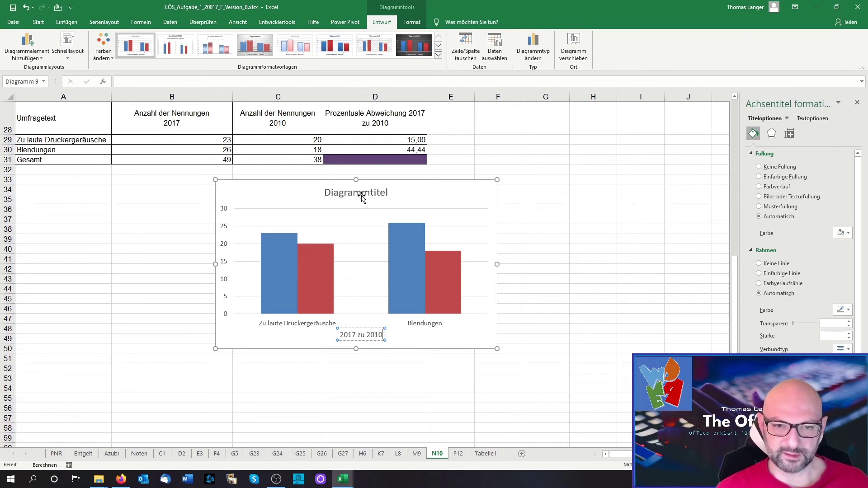
left_click(362, 195)
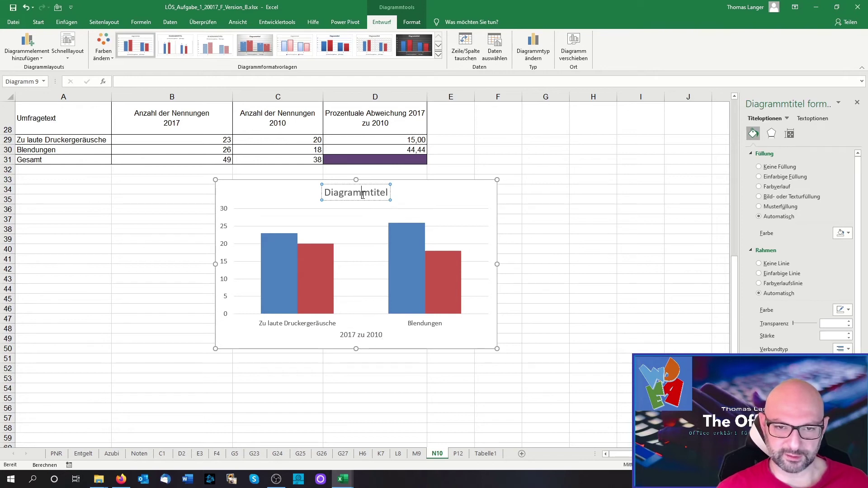
Step: Replace the Diagrammtitel placeholder with 'Anzahl der Nennungen je Belastungsart aus den Umfragen von 2010 und 2017'
double_click(362, 195)
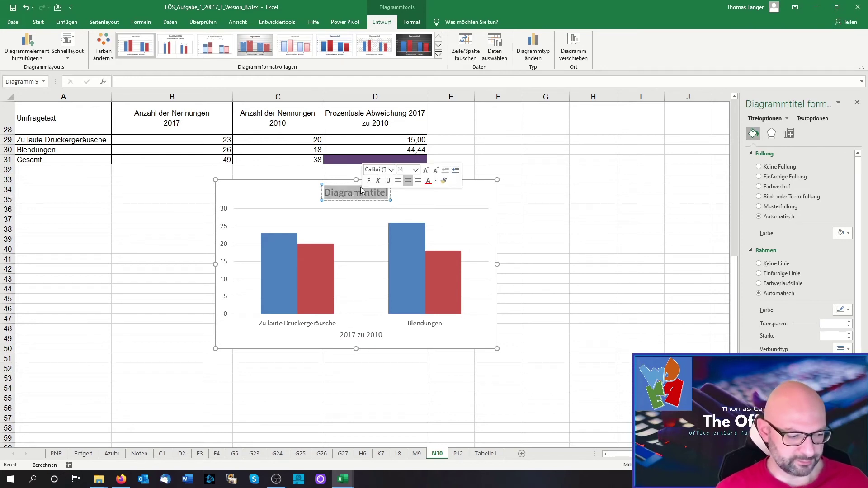
type("Anzahö")
key("BackSpace")
type("l der Nennun")
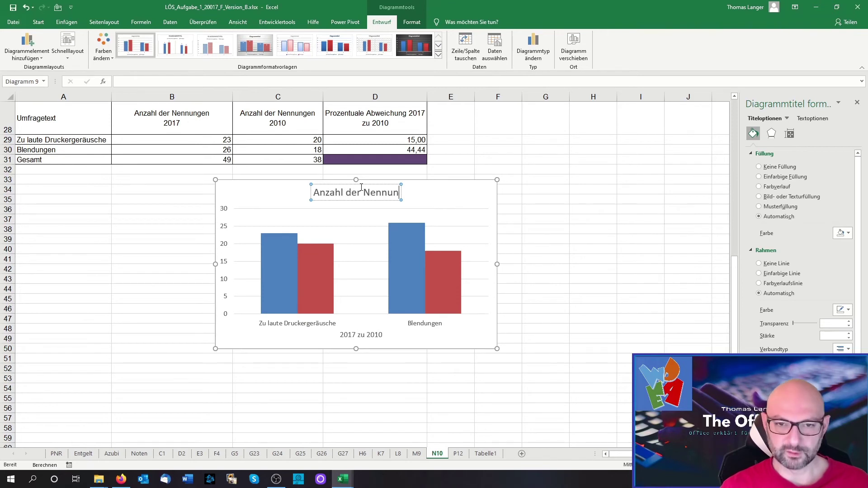
type("gen")
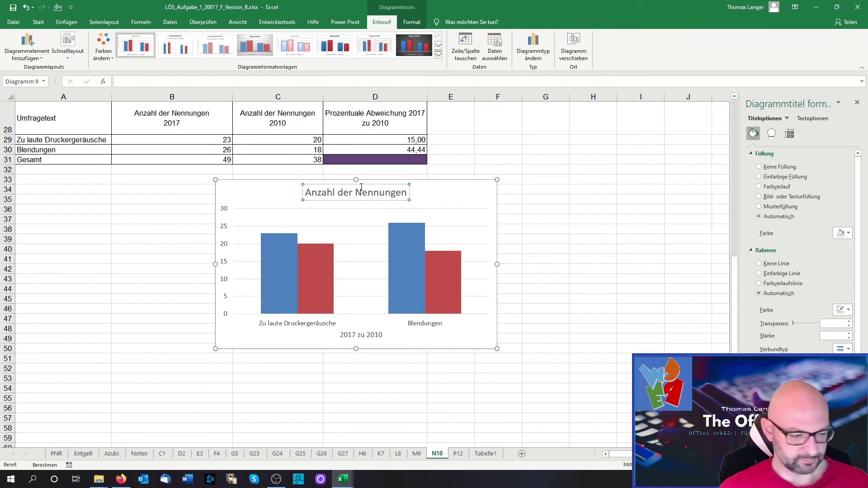
type(" je Bala")
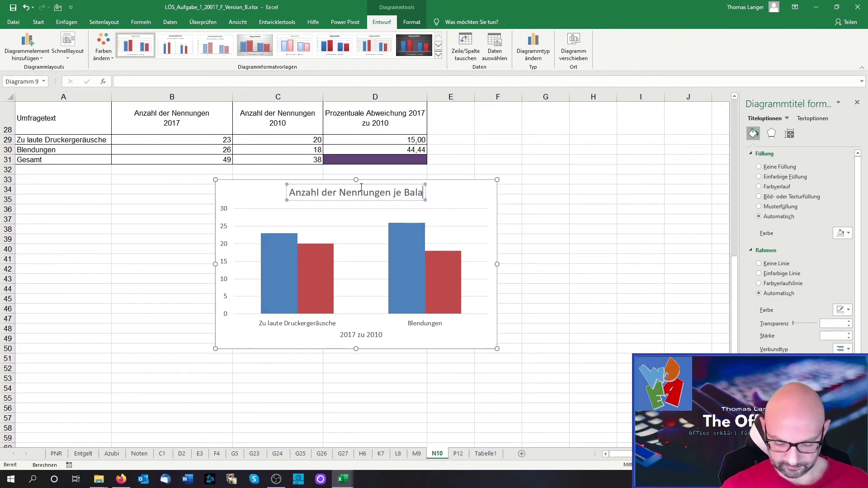
type("stungs")
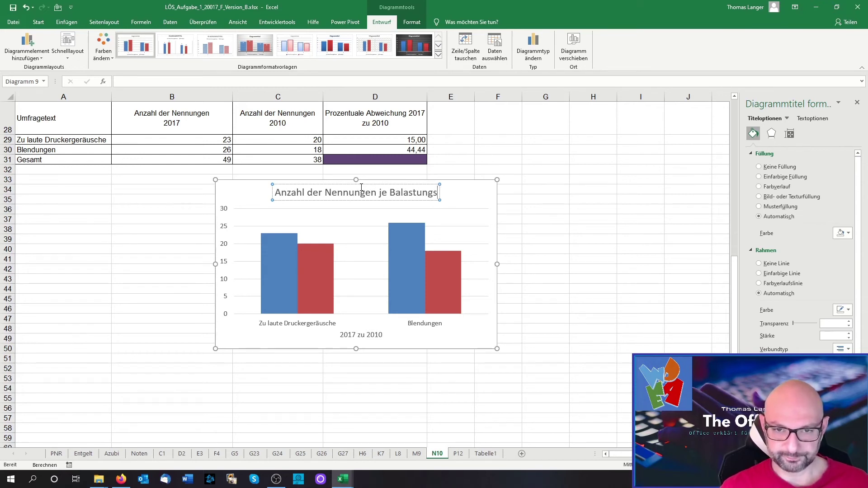
key("Delete")
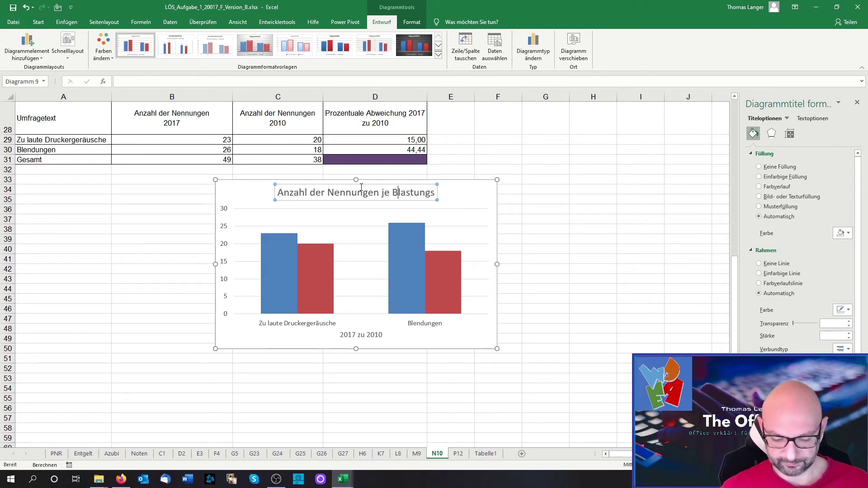
type("elastungsart")
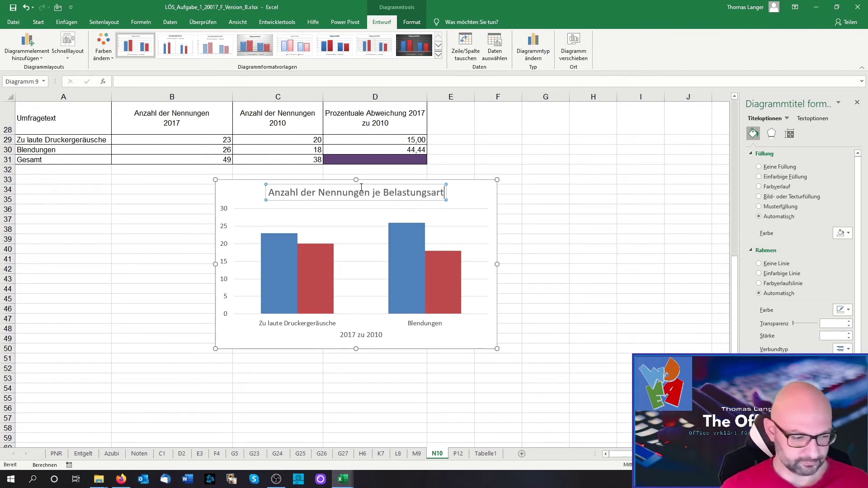
type(" aus den Um")
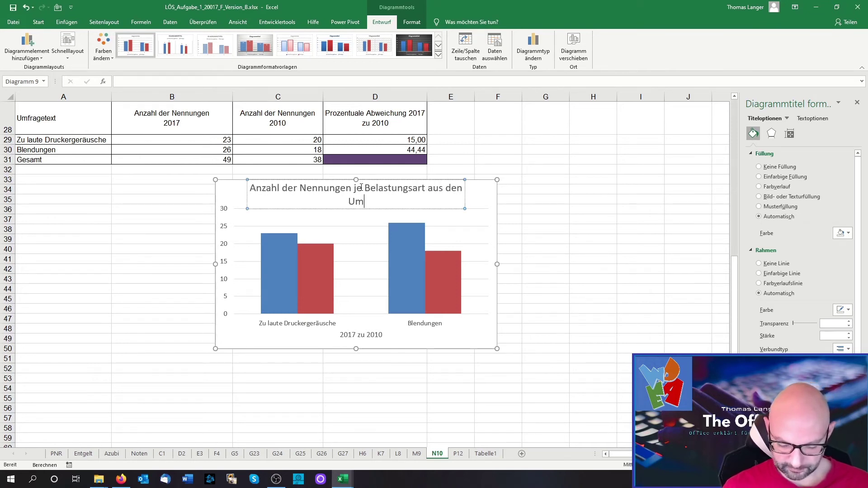
type("fragen ")
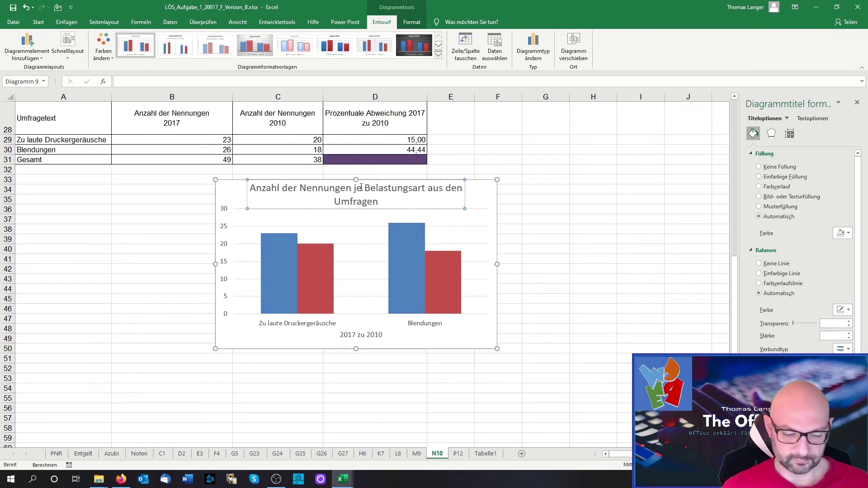
type("von 20")
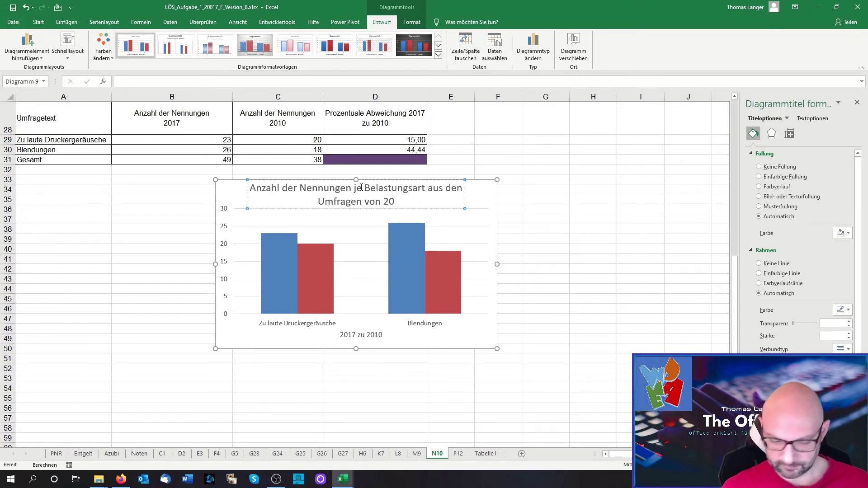
type("10 und ")
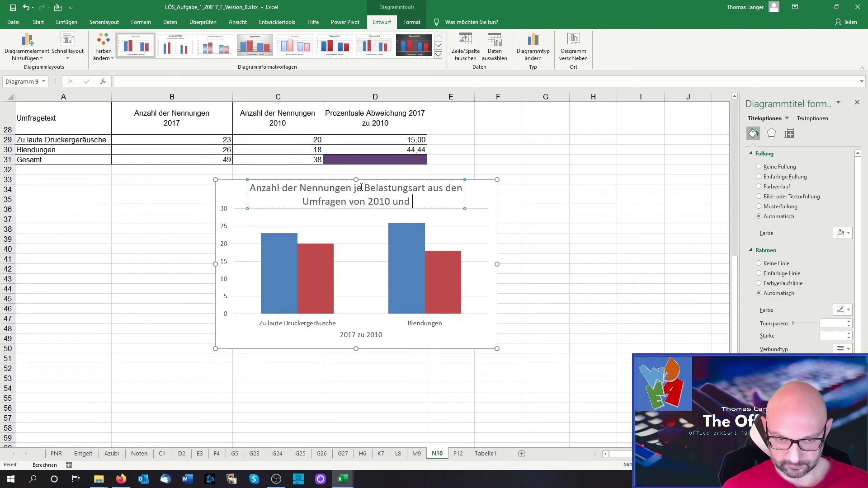
type("2017")
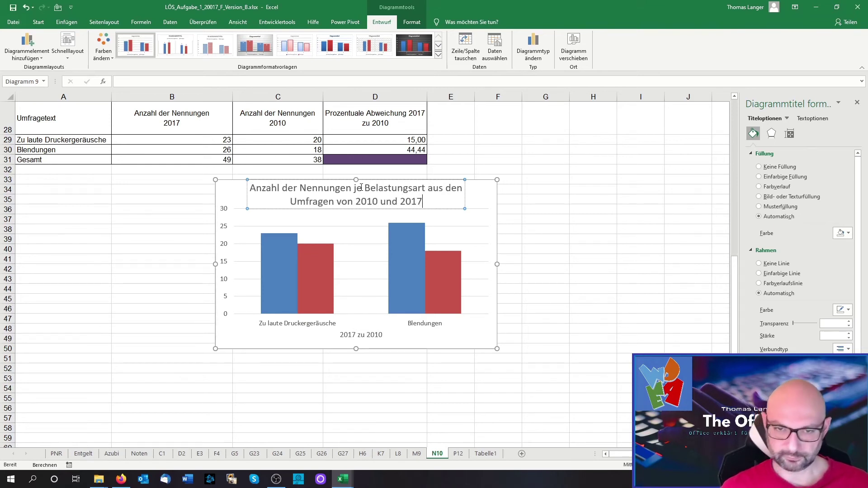
key("Return")
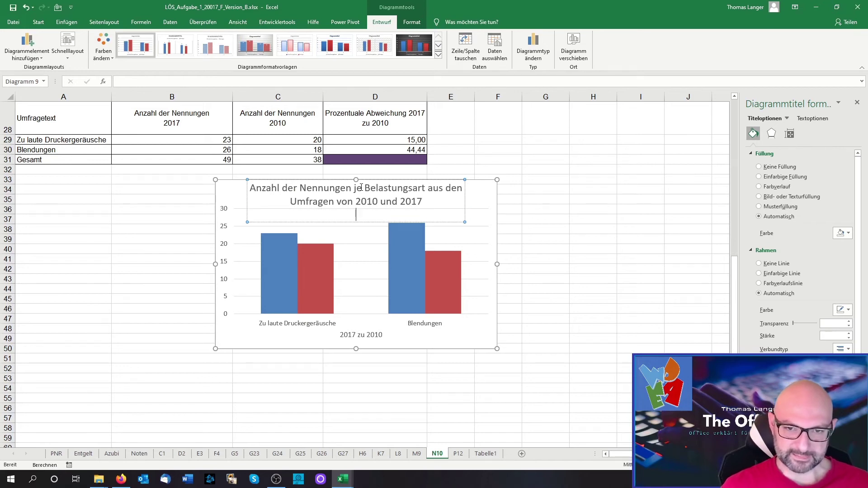
key("BackSpace")
key("Escape")
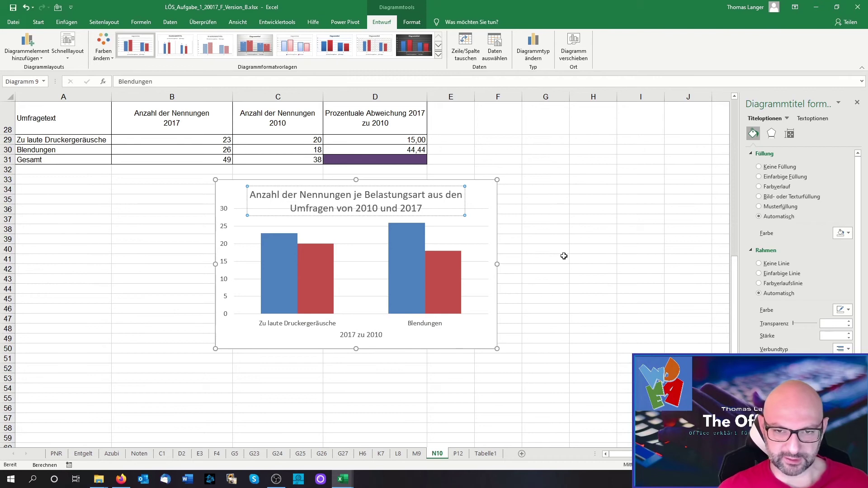
Step: Set the vertical axis minimum to 15 in the Achse formatieren pane
left_click(560, 258)
left_click(325, 269)
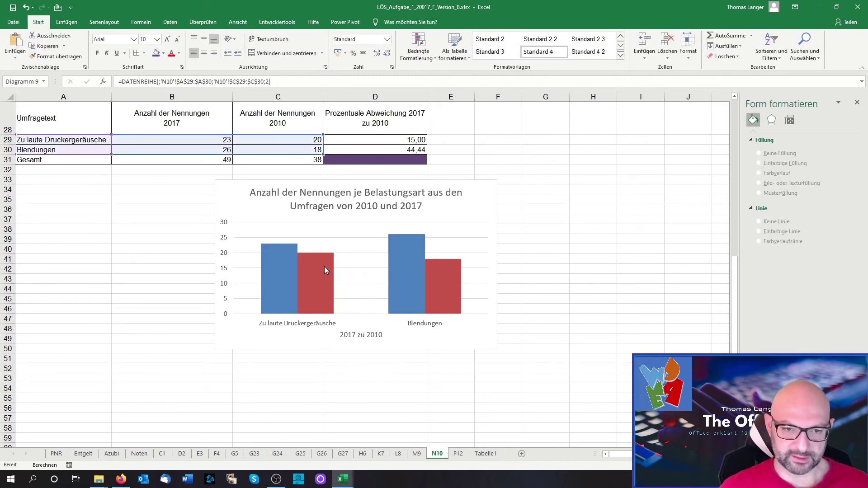
left_click(490, 245)
left_click(449, 276)
left_click(494, 203)
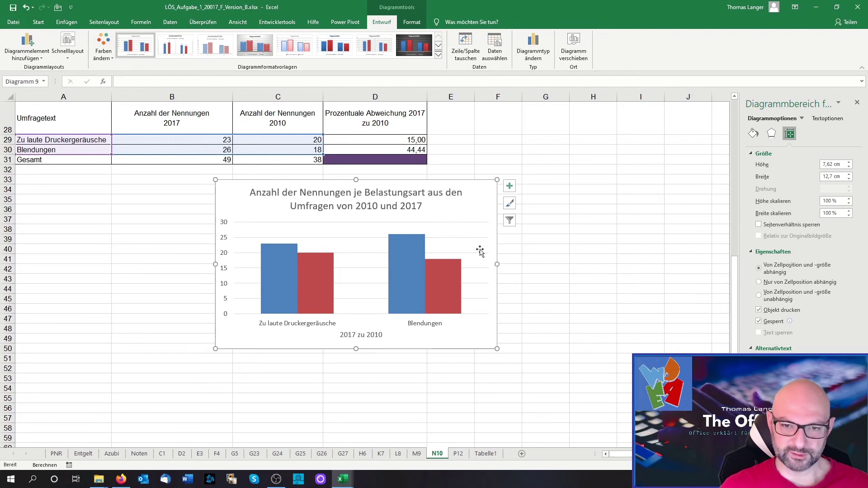
right_click(486, 269)
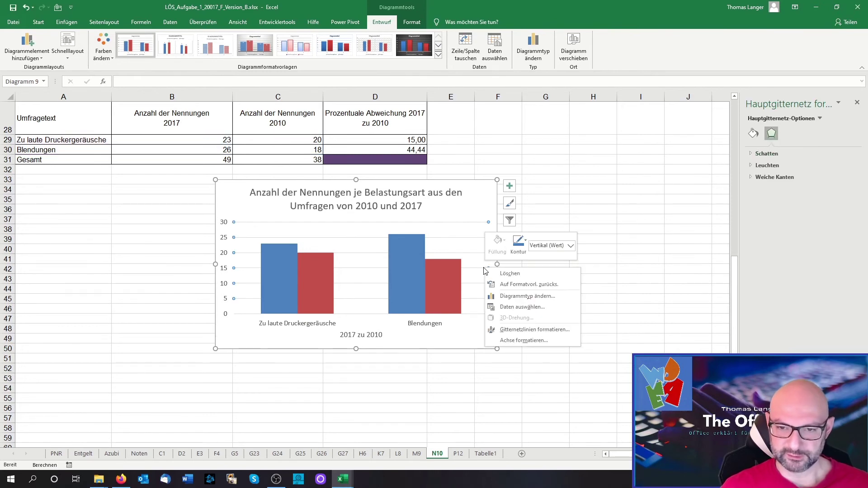
left_click(522, 341)
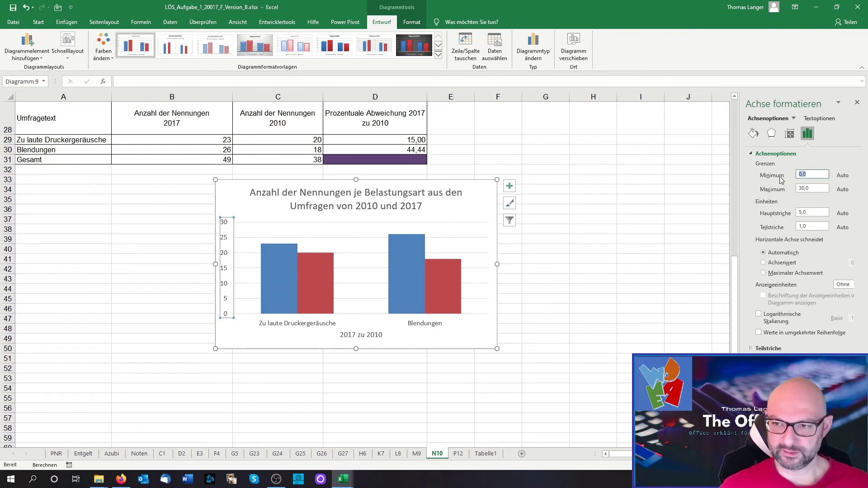
type("0")
key("Return")
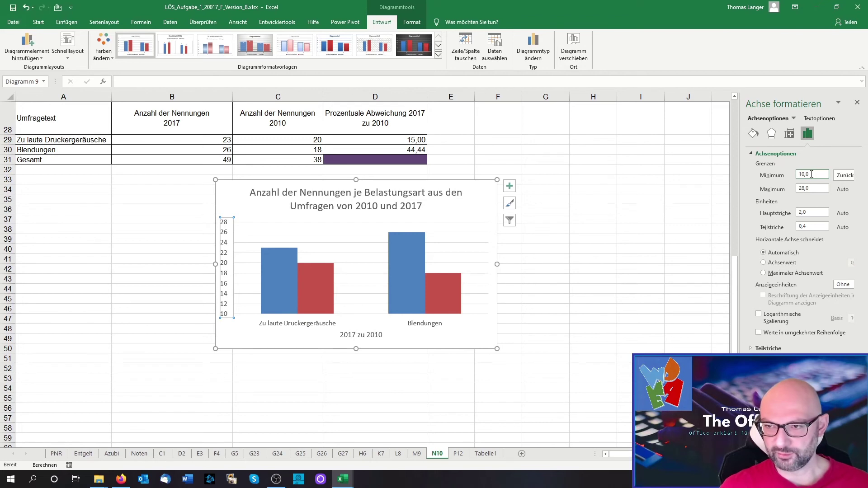
type("15")
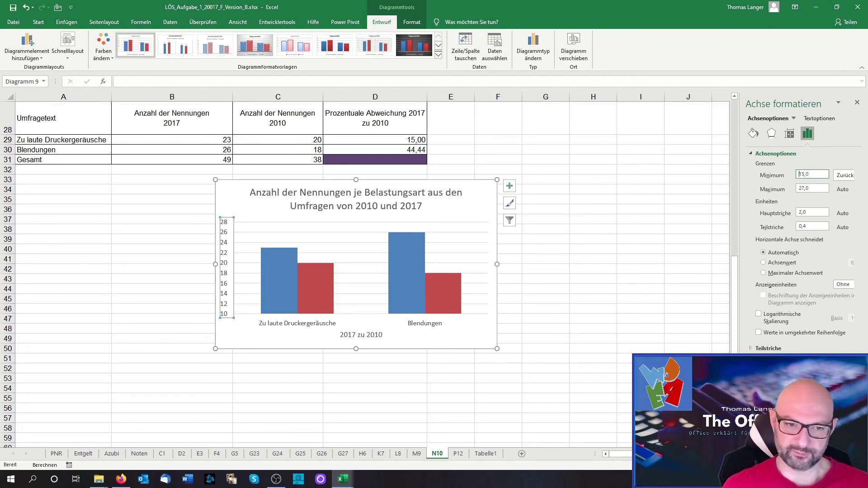
key("Return")
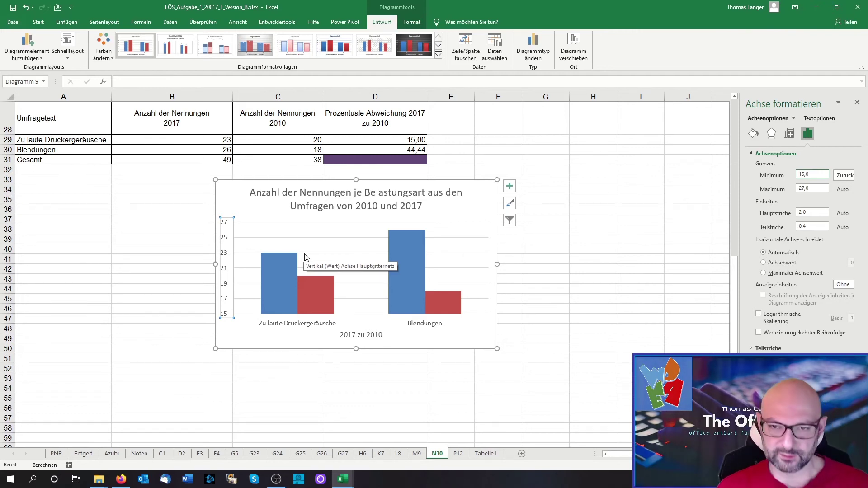
Step: Keep the major unit at 2 and stretch the chart down to row 55, 9,87 cm tall
left_click(813, 213)
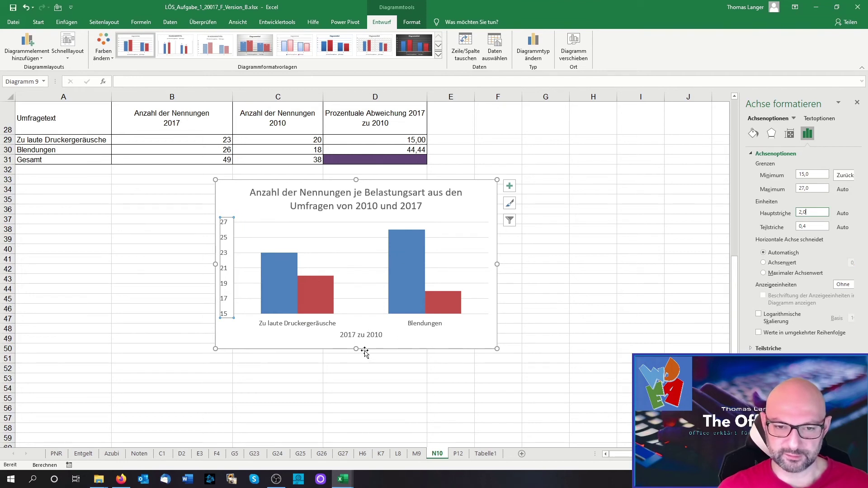
left_click_drag(356, 350, 355, 385)
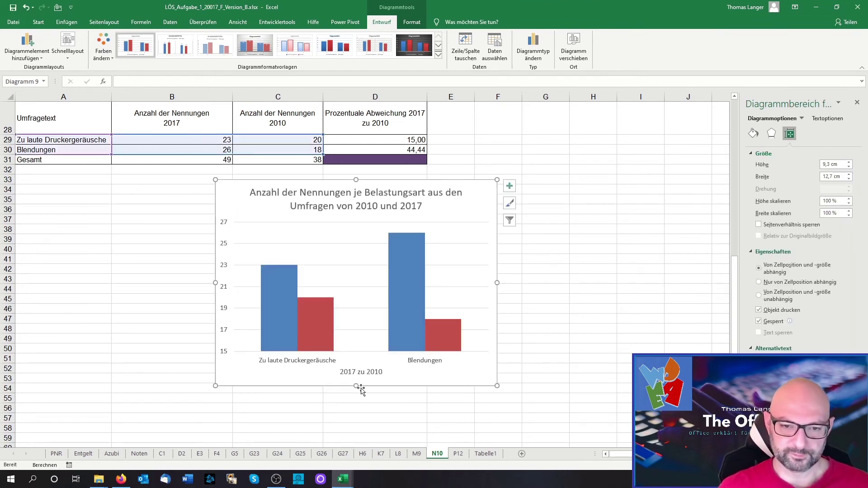
left_click_drag(356, 385, 353, 398)
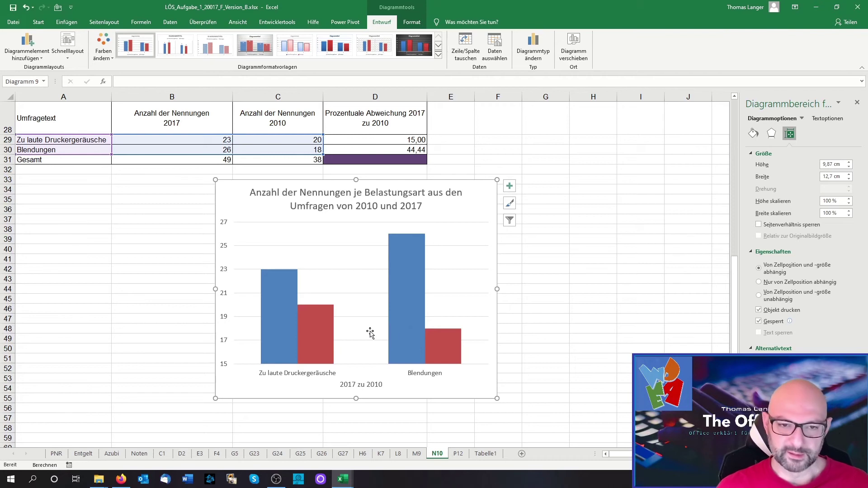
Step: Give the plot area an Einfarbige Linie (solid line) border
left_click(366, 240)
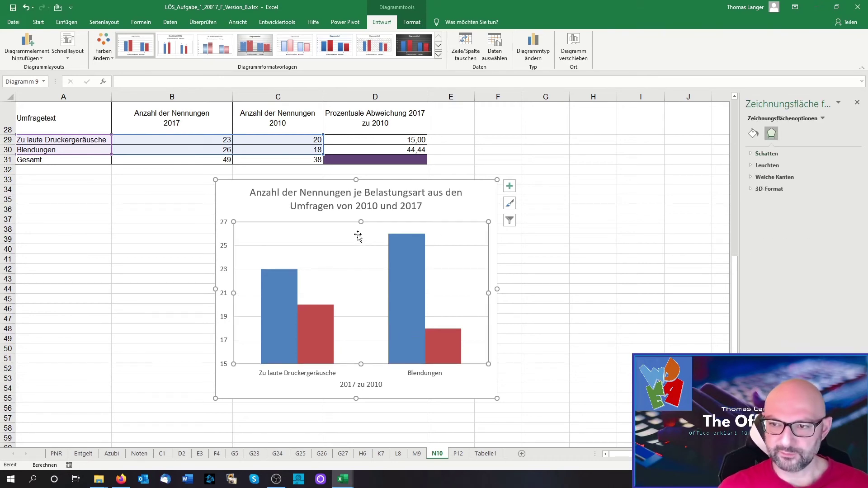
left_click(753, 134)
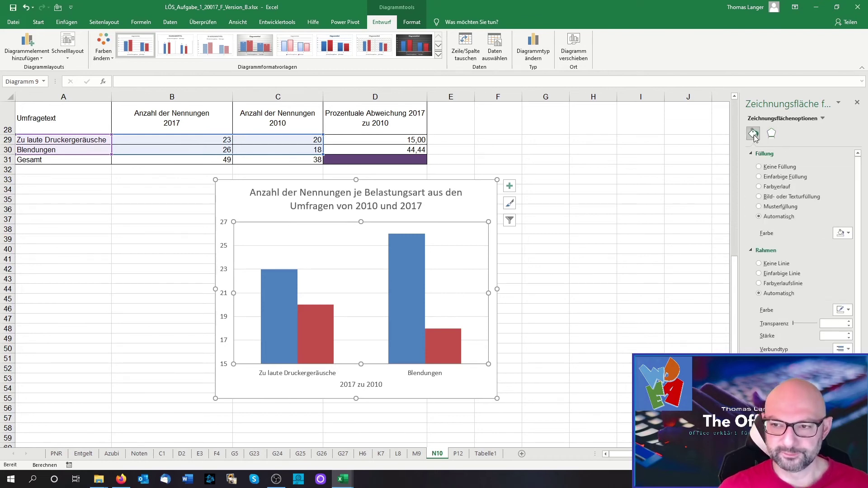
left_click(774, 271)
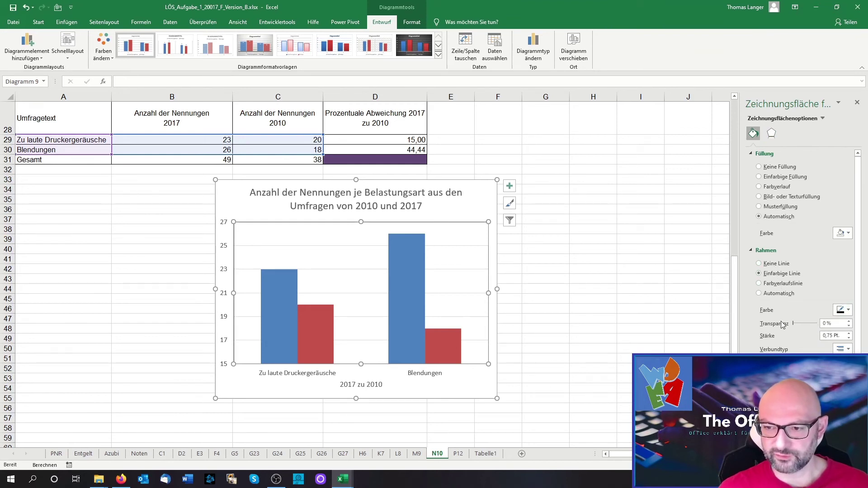
left_click(601, 309)
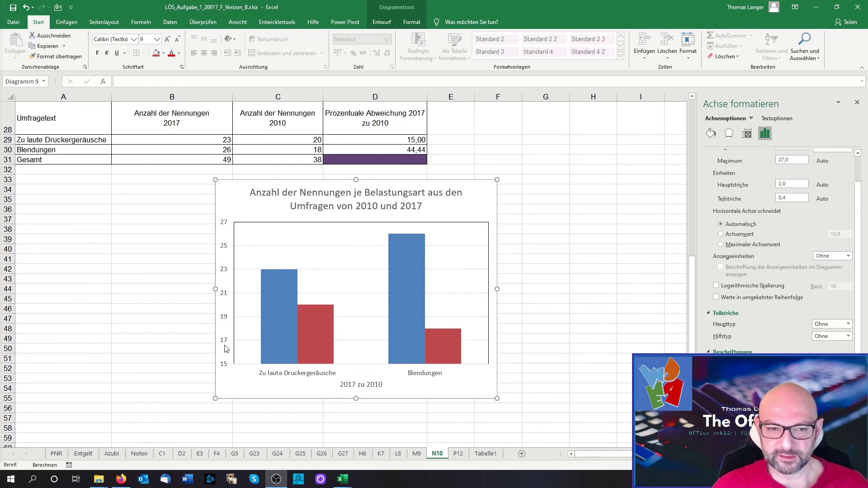
Step: Set the vertical axis Teilstriche Haupttyp to Außen
left_click(223, 263)
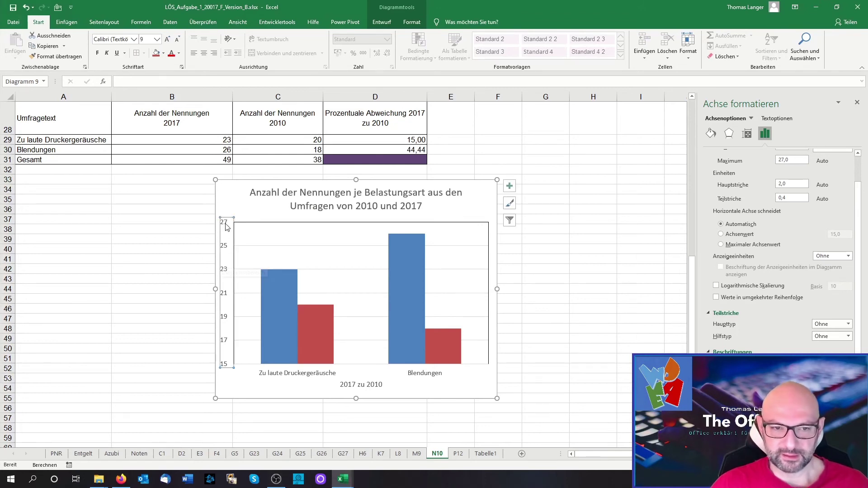
right_click(227, 269)
left_click(293, 364)
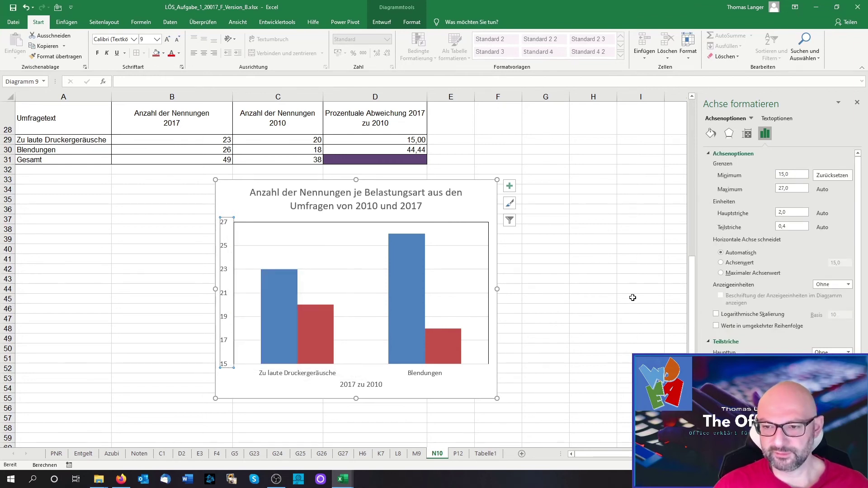
scroll(776, 230, "down", 1)
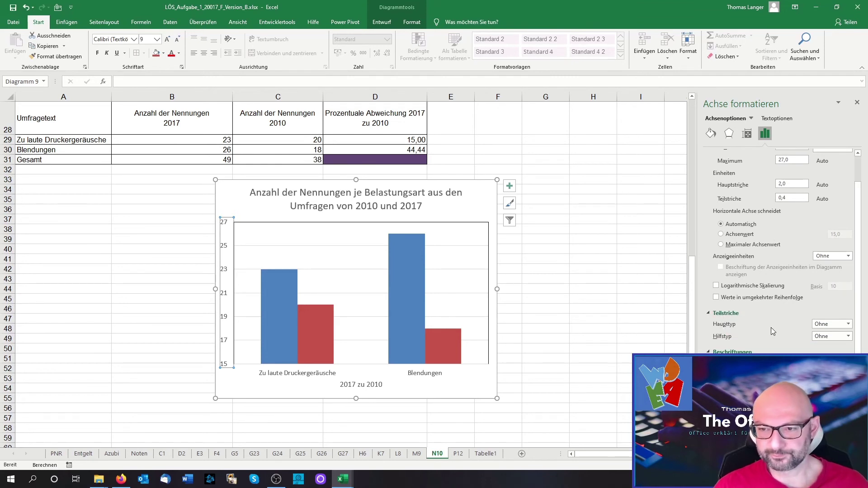
left_click(848, 325)
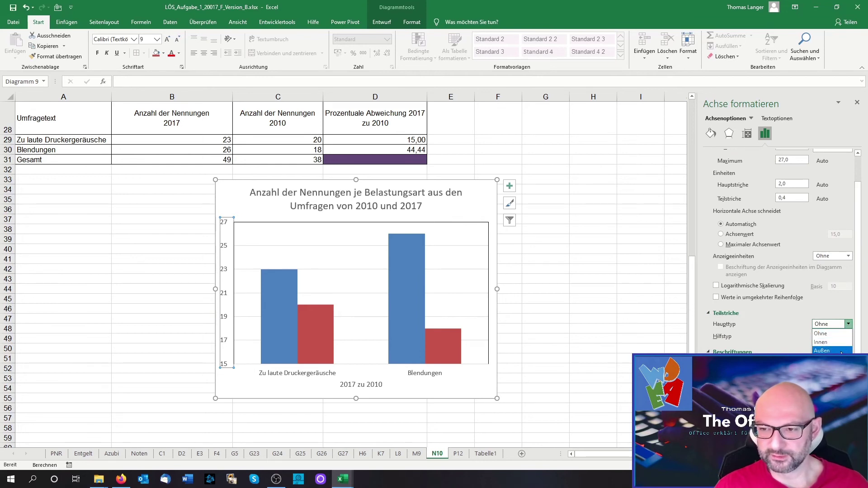
left_click(828, 359)
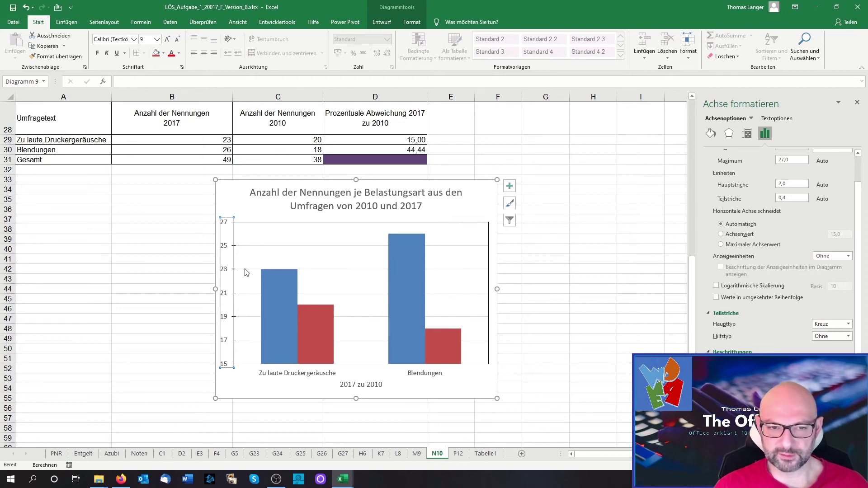
left_click(848, 325)
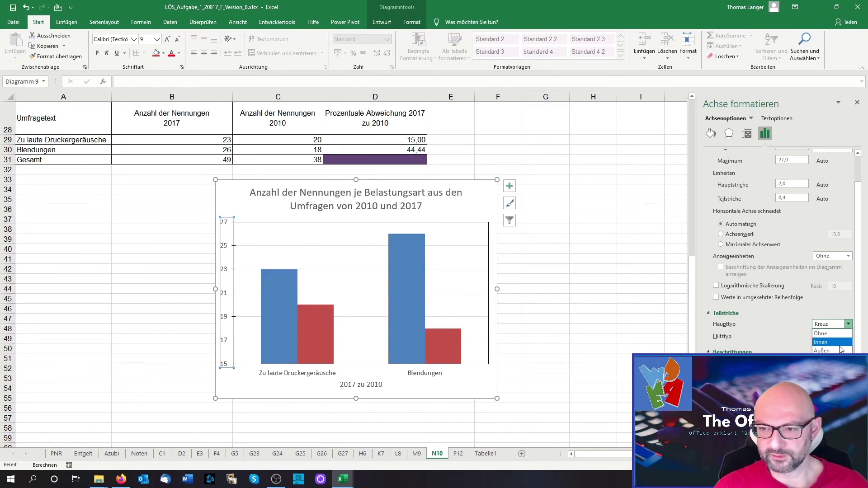
left_click(840, 351)
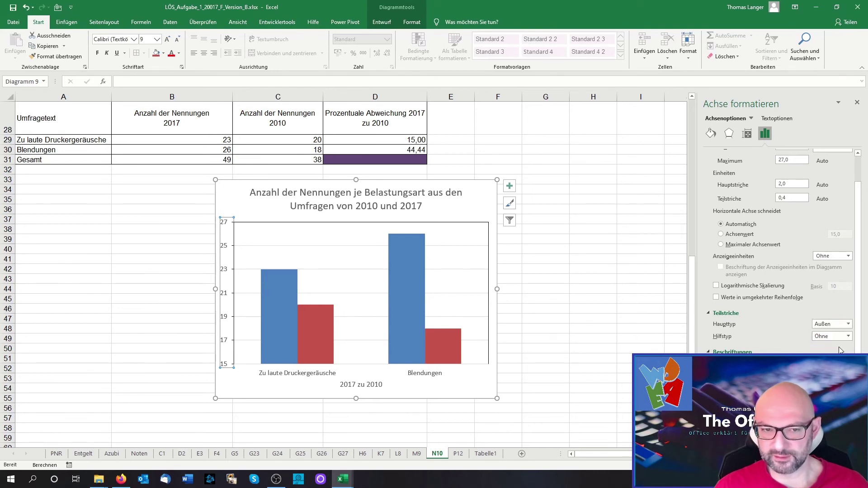
left_click(352, 374)
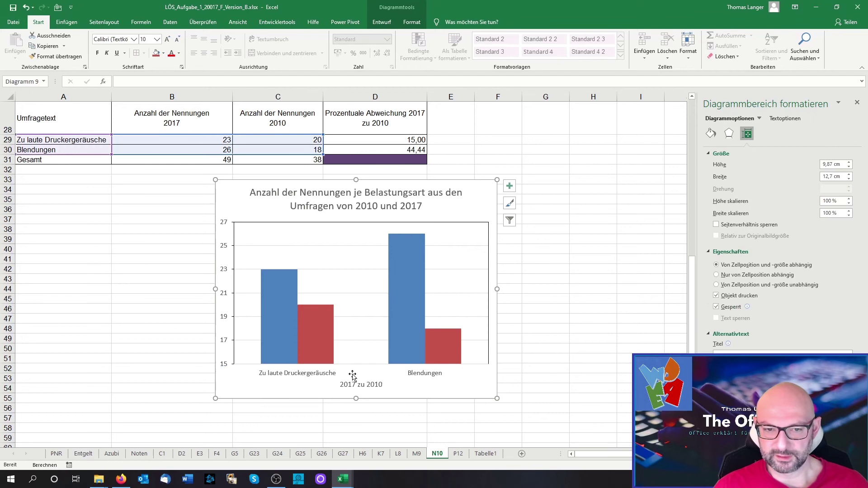
left_click(337, 375)
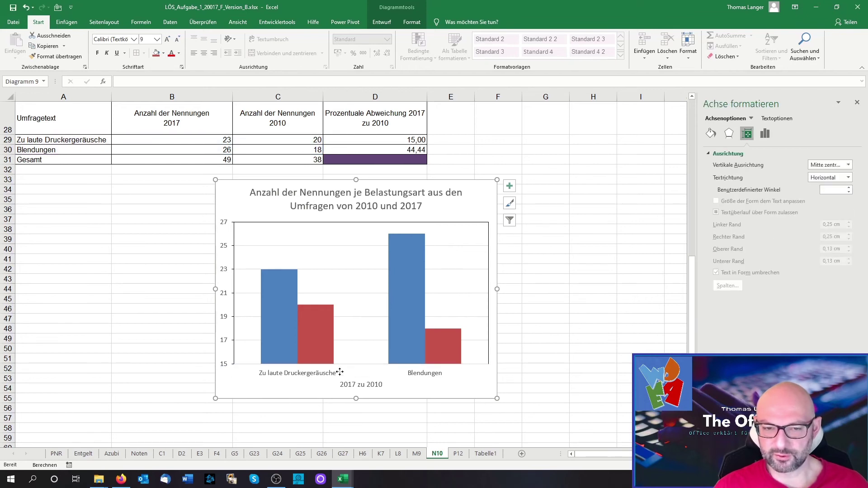
Step: Set the category axis Teilstriche Haupttyp to Außen, matching the vertical axis
right_click(340, 372)
left_click(319, 375)
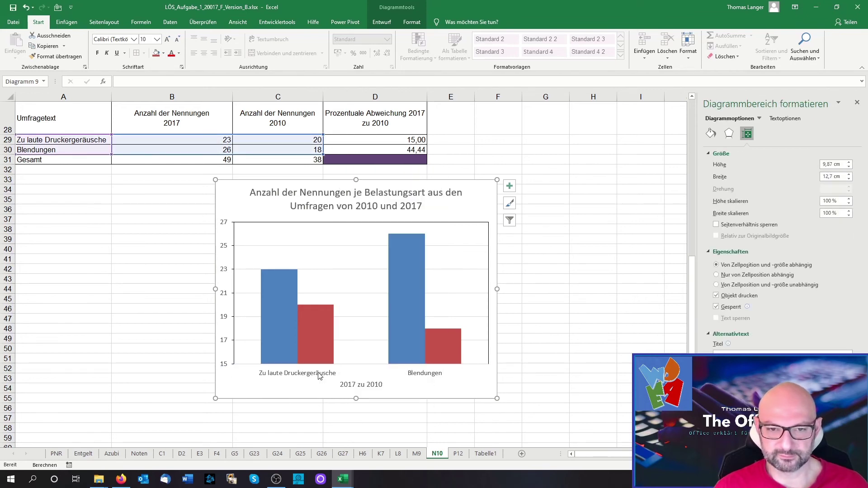
left_click(319, 376)
right_click(319, 375)
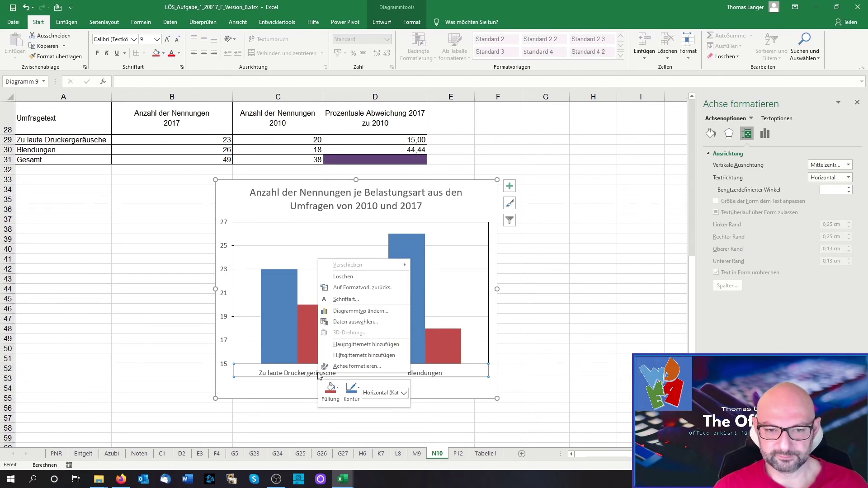
left_click(343, 366)
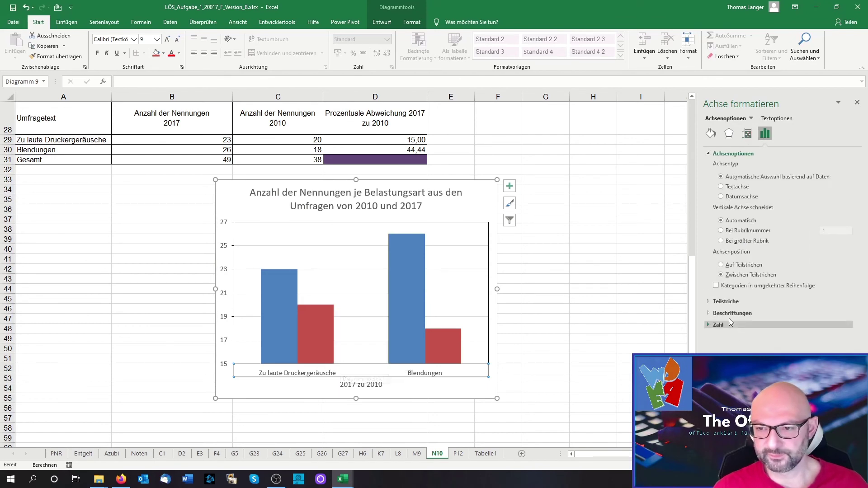
left_click(726, 301)
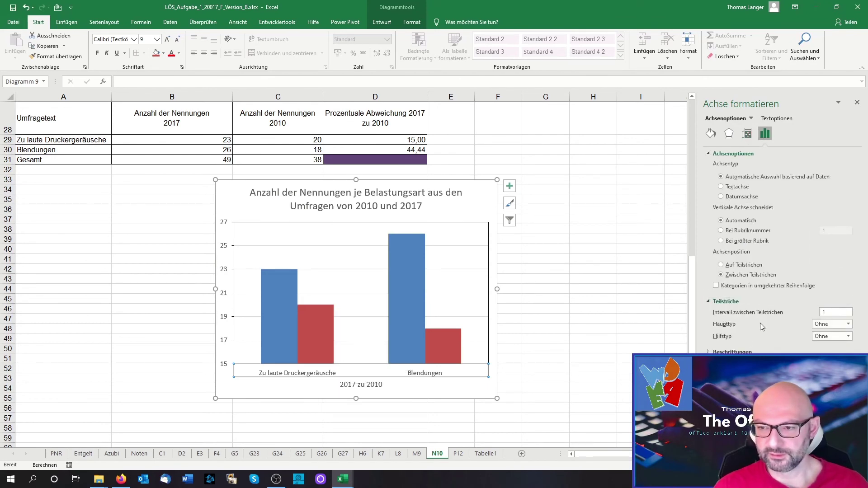
left_click(848, 325)
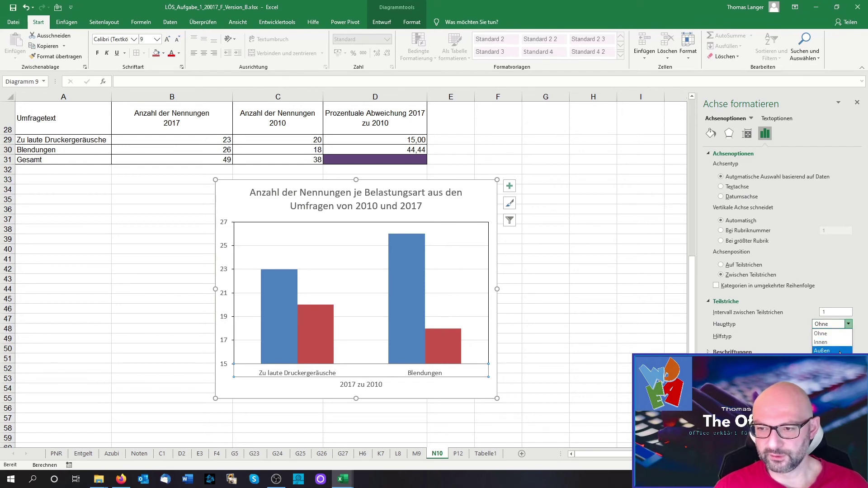
left_click(840, 351)
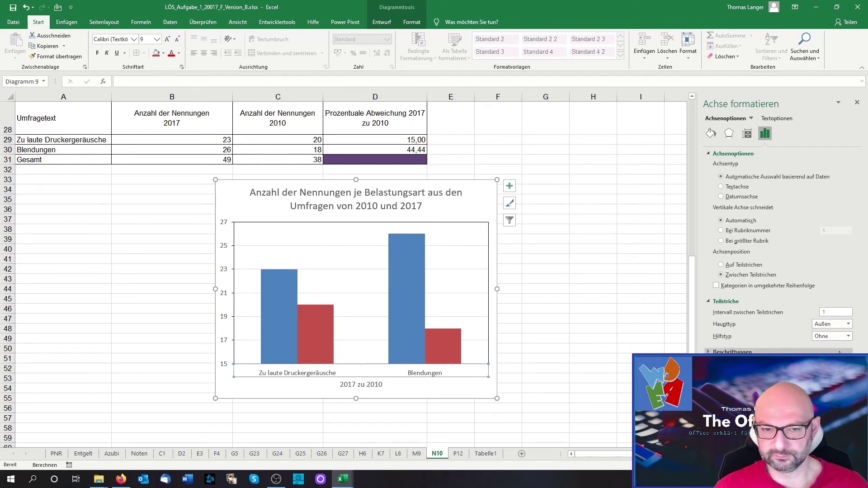
left_click(545, 364)
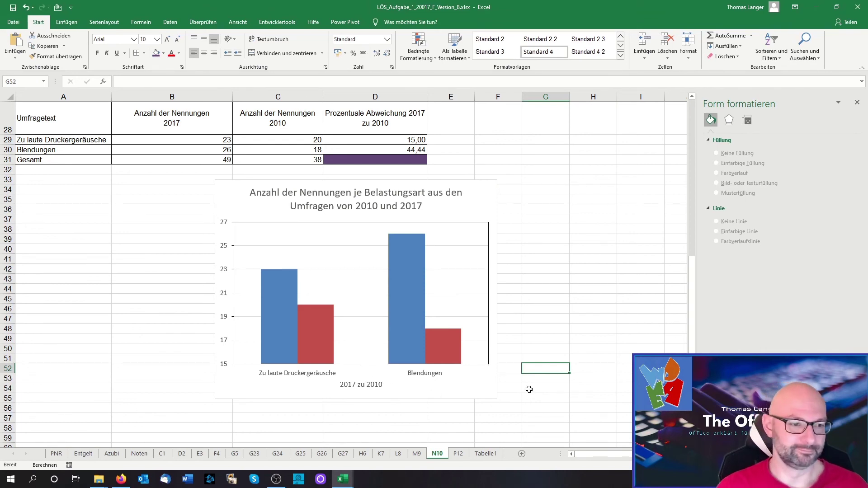
Step: Delete the '2017 zu 2010' horizontal axis title from the chart
left_click(360, 385)
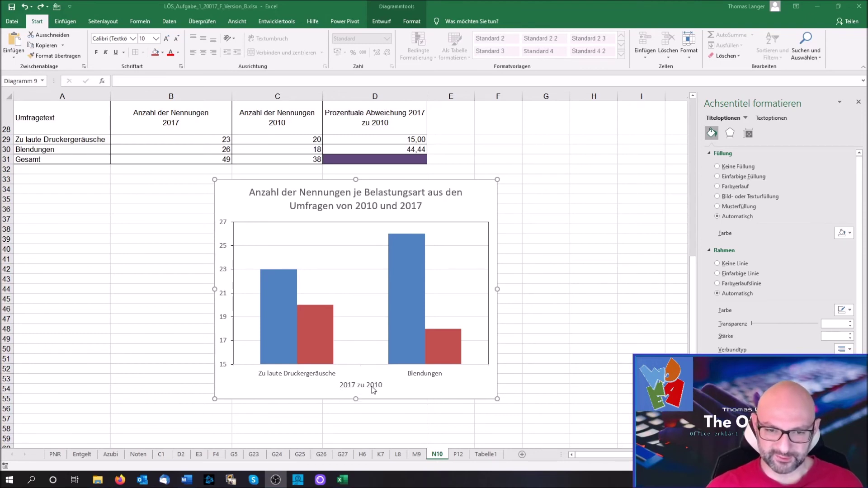
mouse_move(320, 322)
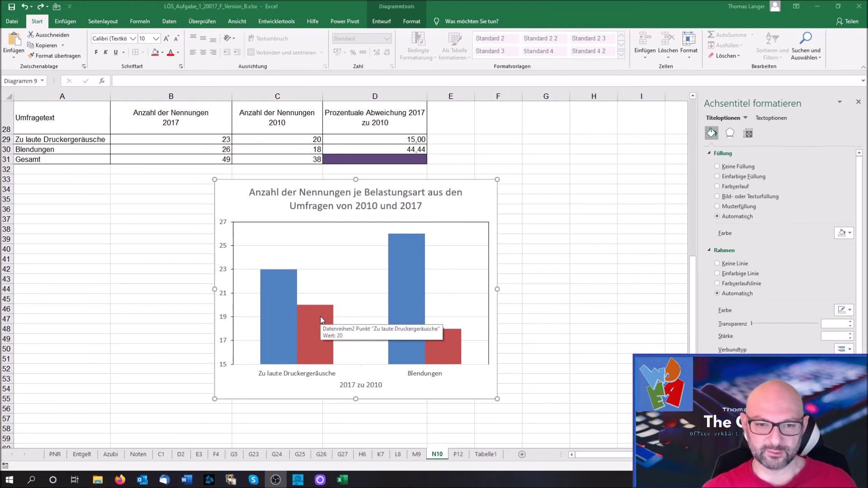
left_click(360, 382)
left_click(361, 382)
left_click(361, 377)
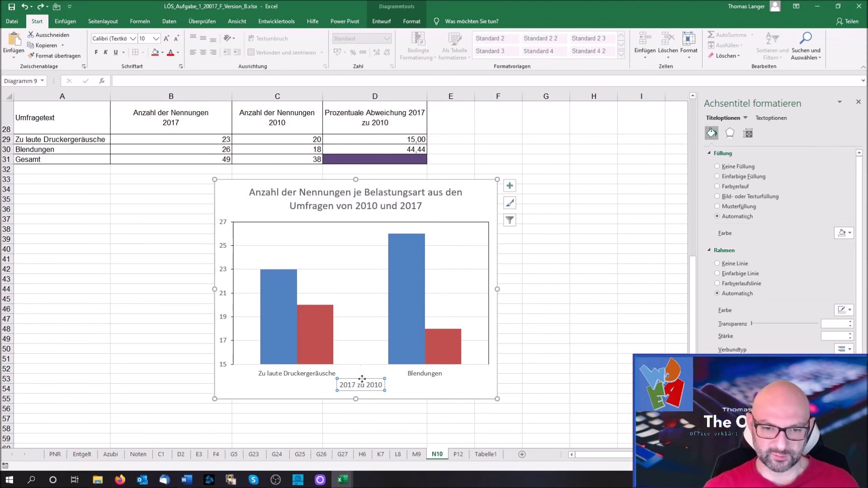
left_click(361, 377)
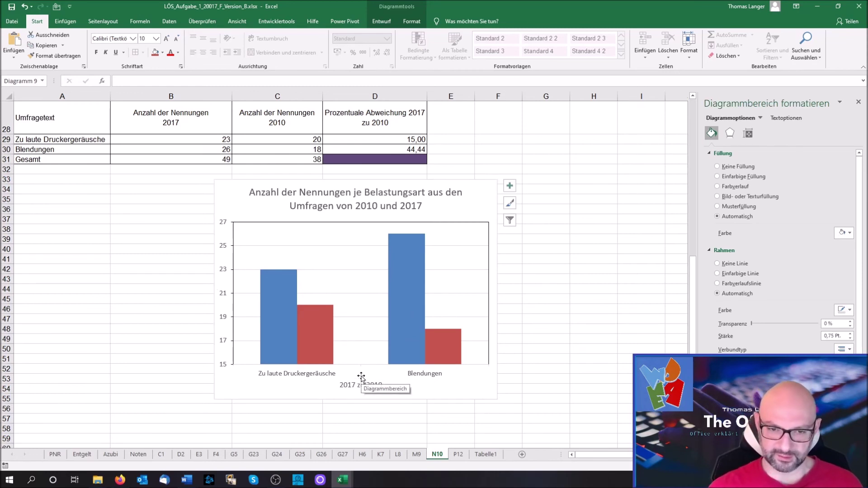
key("Delete")
left_click(511, 188)
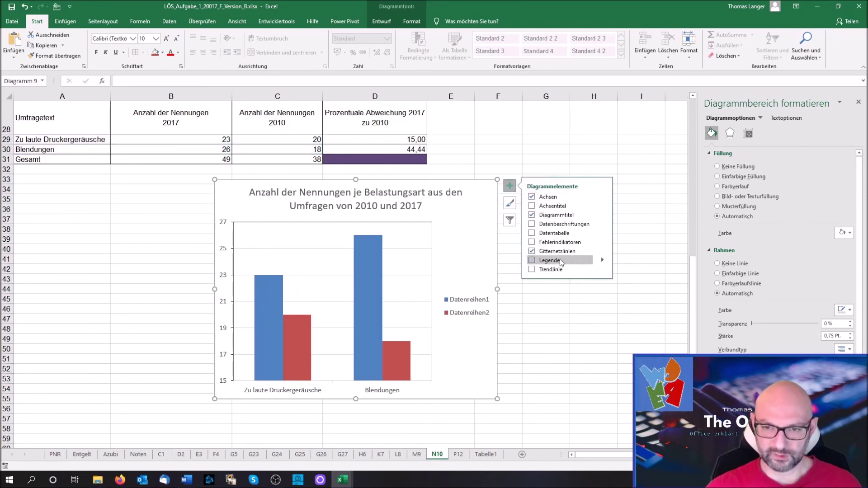
Step: Add a legend at position Unten, listing Datenreihen1 and Datenreihen2
left_click(603, 261)
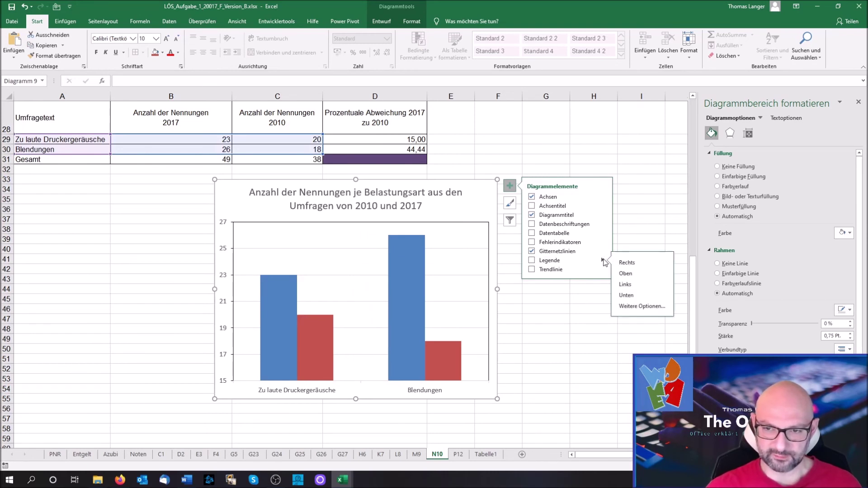
left_click(636, 299)
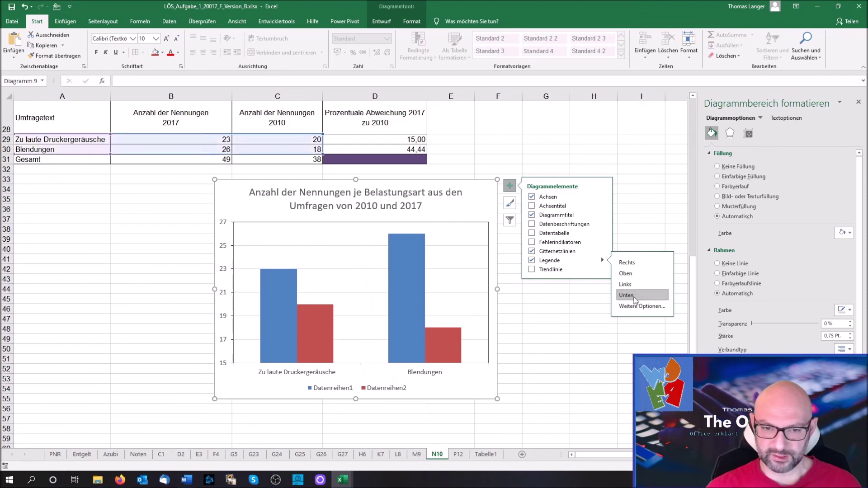
key("Escape")
key("Escape")
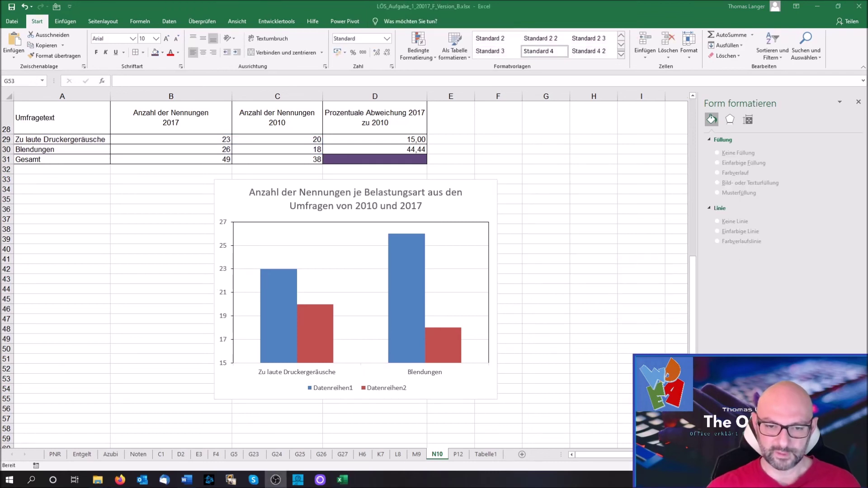
left_click(340, 387)
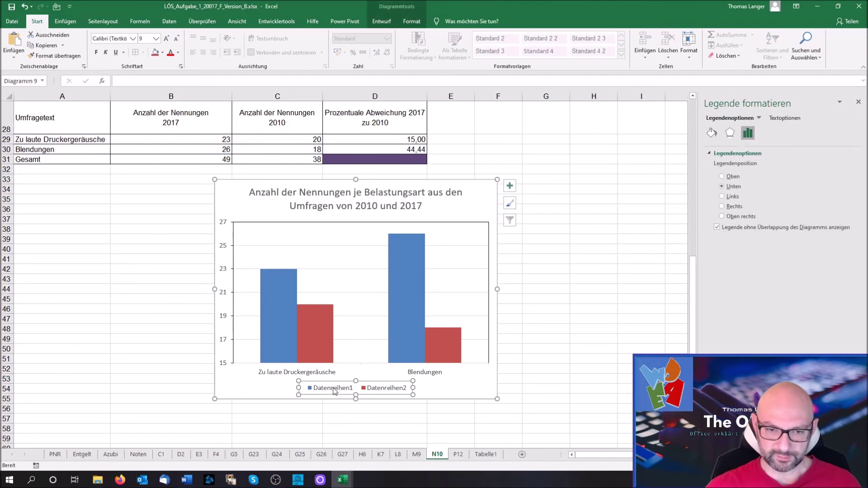
right_click(375, 385)
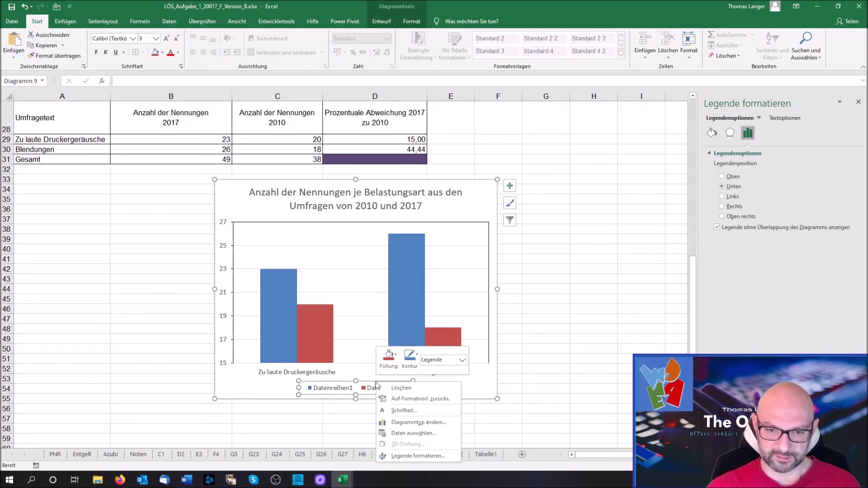
Step: In Daten auswählen, rename the first series Datenreihen1 to 2017
left_click(429, 433)
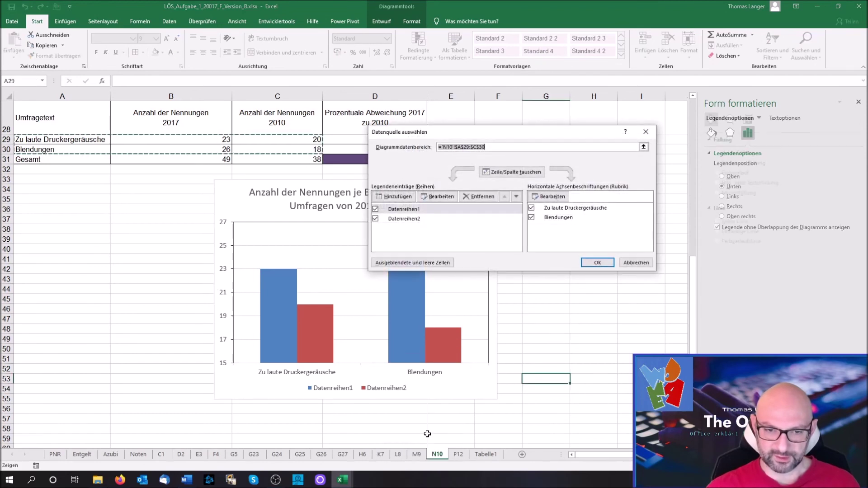
left_click(400, 209)
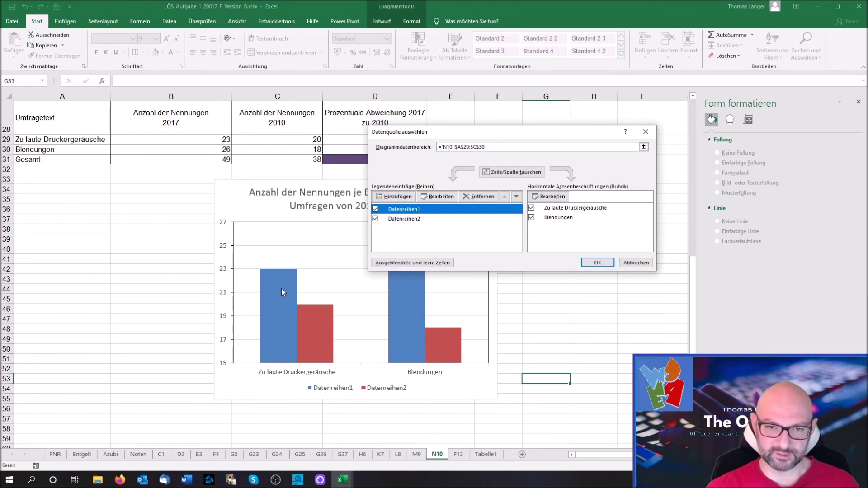
left_click(438, 196)
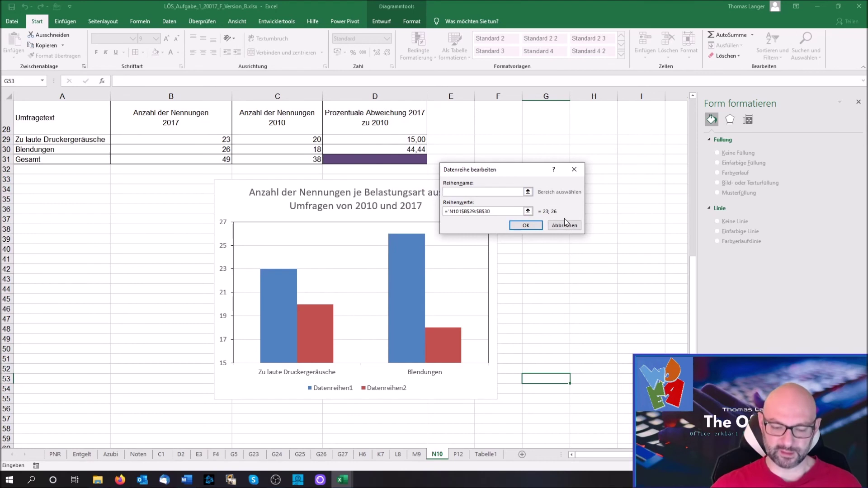
type("2017")
left_click(526, 225)
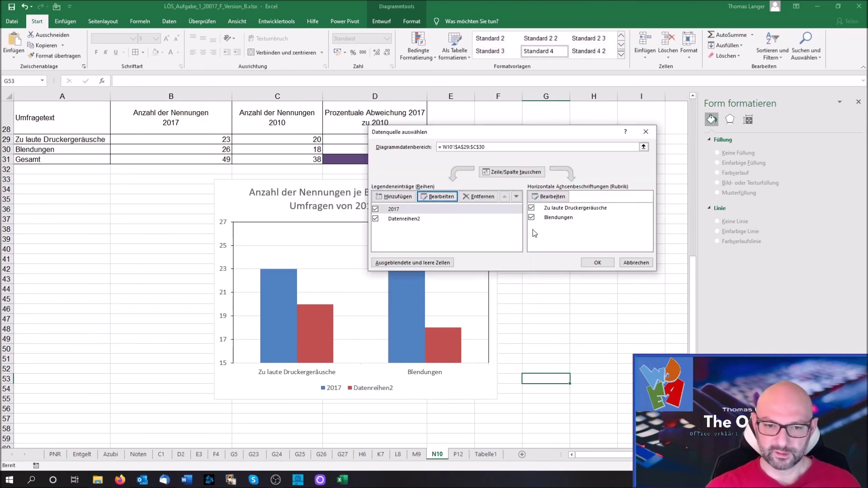
Step: Rename the second series Datenreihen2 to 2010 and apply the data source changes
left_click(402, 219)
left_click(438, 196)
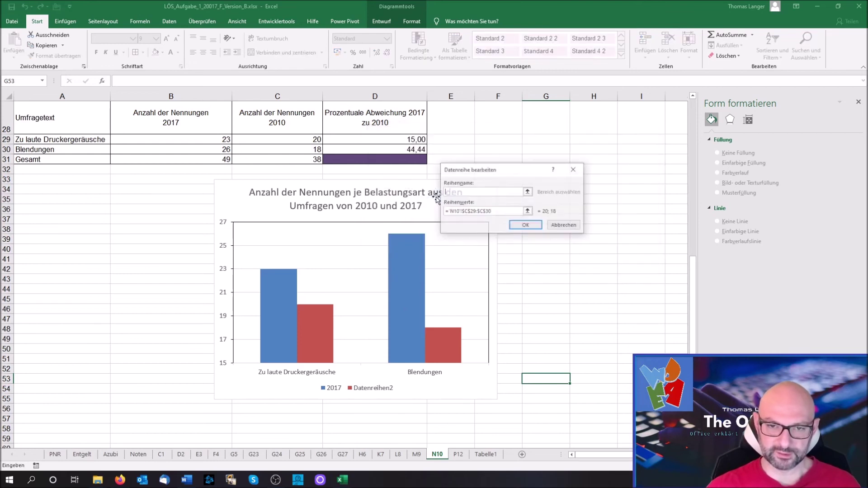
left_click(470, 192)
type("2010")
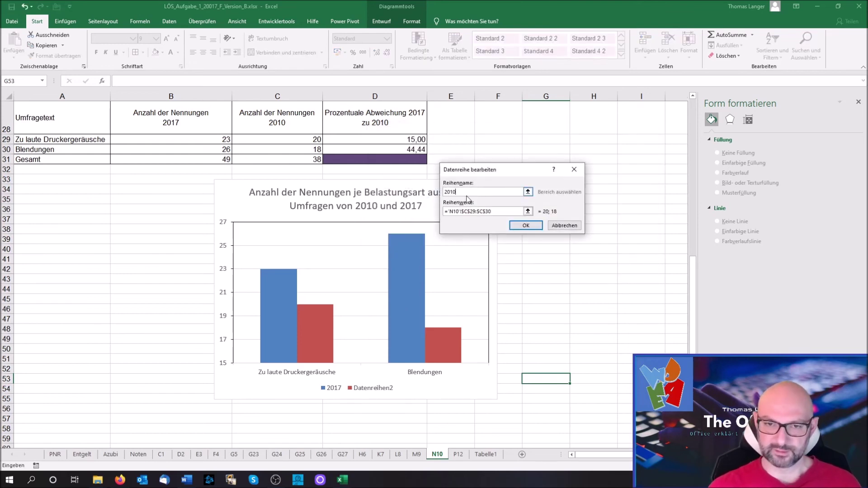
left_click(526, 226)
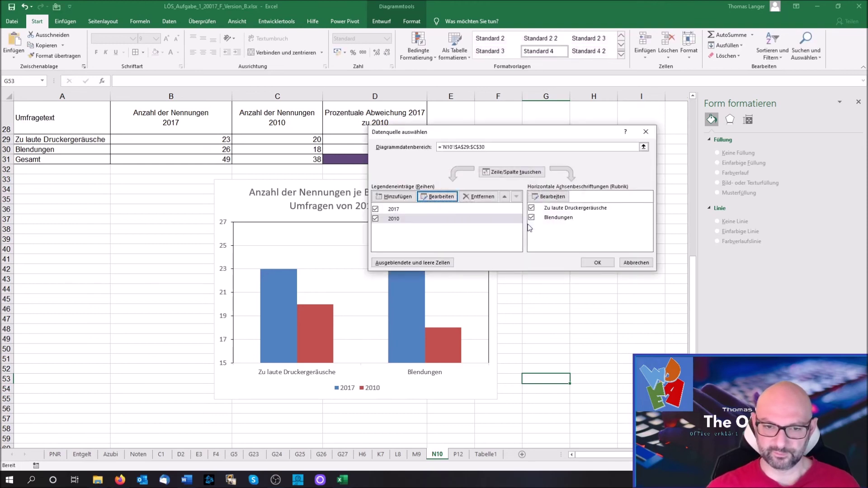
left_click(592, 263)
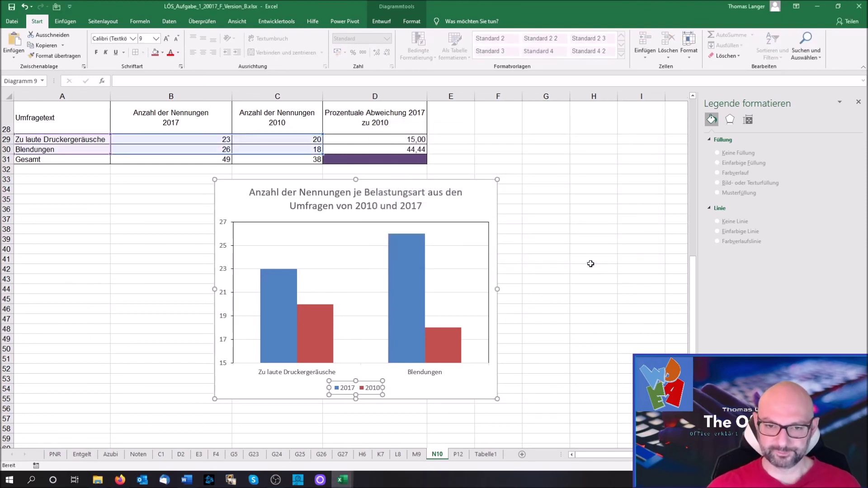
left_click(551, 282)
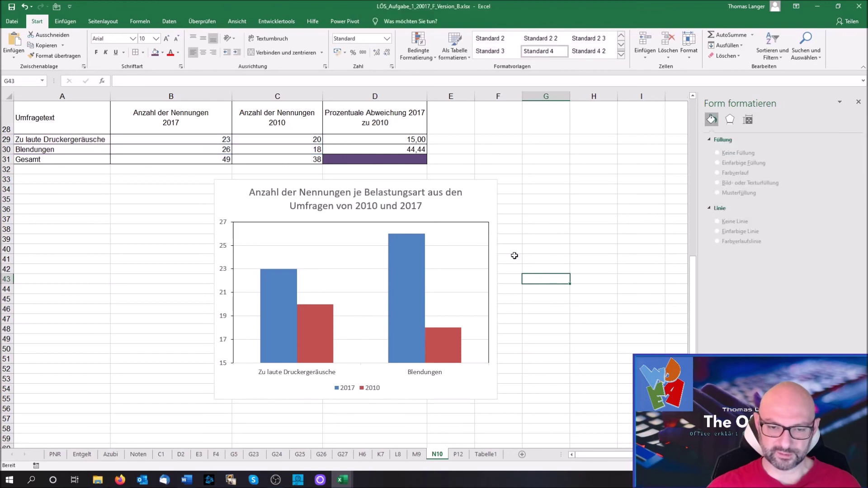
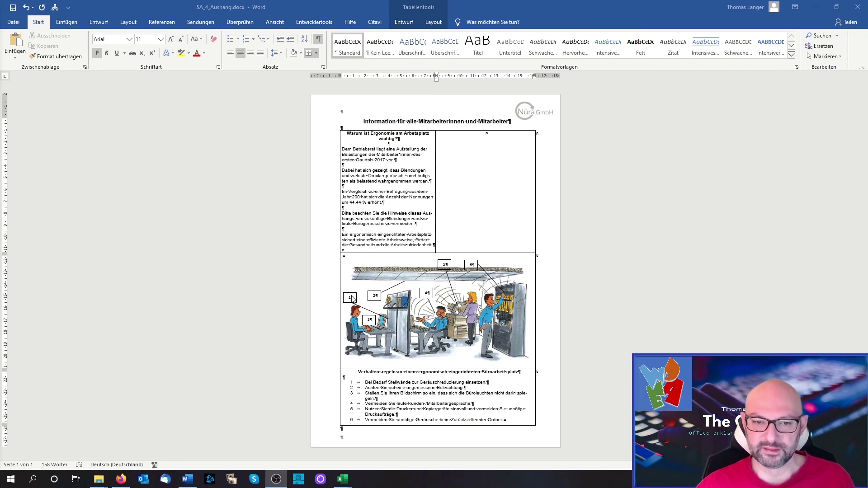
Step: Fix the incomplete year 'Jahr 200' in the left cell's ergonomics text so it reads 'Jahr 2010'
scroll(378, 303, "up", 5, "ctrl")
scroll(378, 303, "down", 3)
scroll(316, 271, "down", 3)
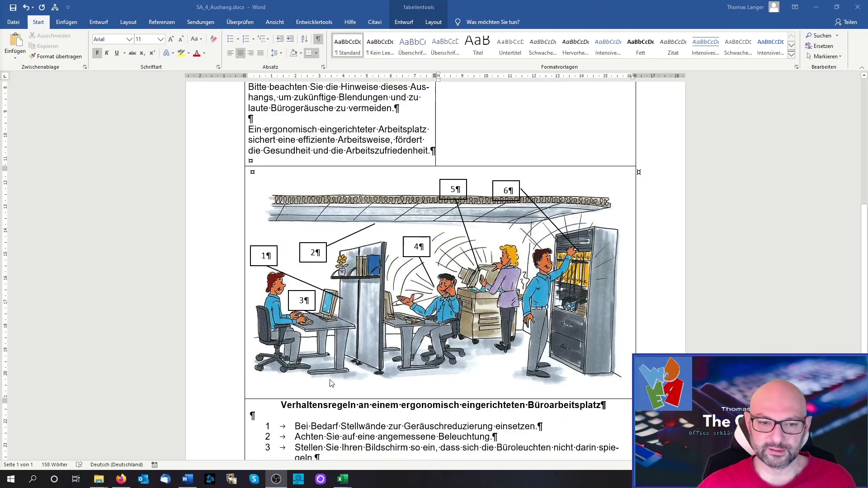
scroll(330, 383, "up", 3)
scroll(312, 294, "up", 2)
scroll(297, 205, "up", 1)
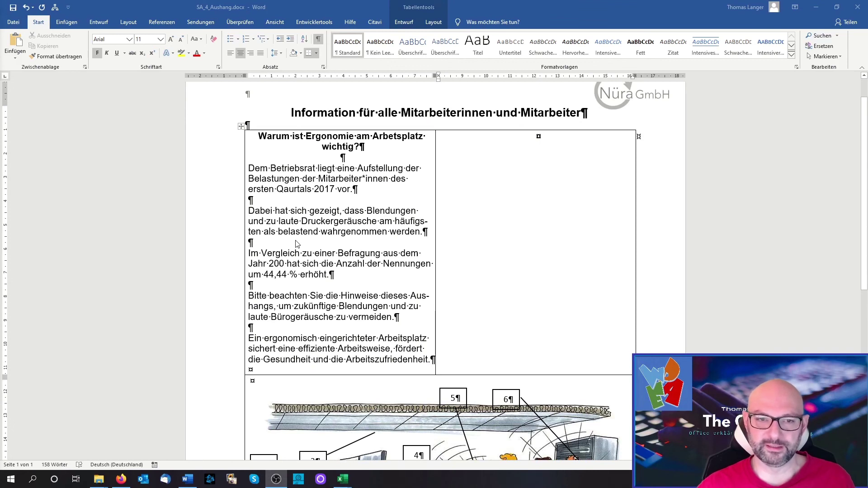
left_click(284, 271)
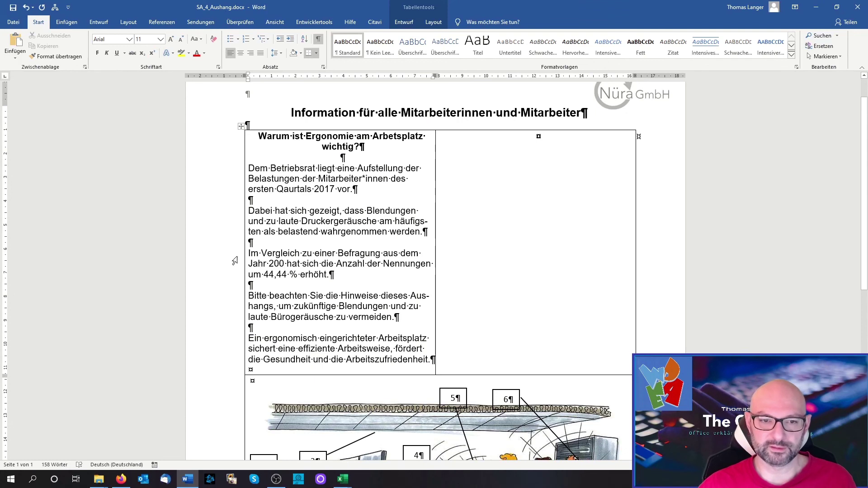
key("BackSpace")
type("10")
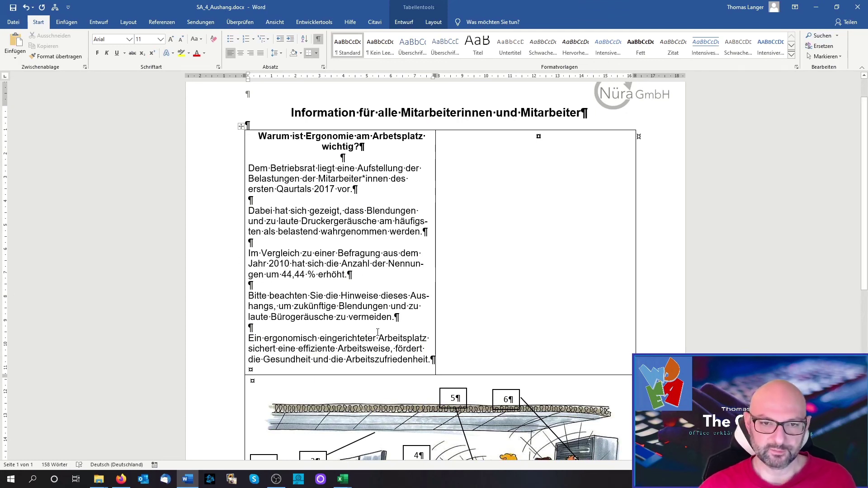
left_click(563, 157)
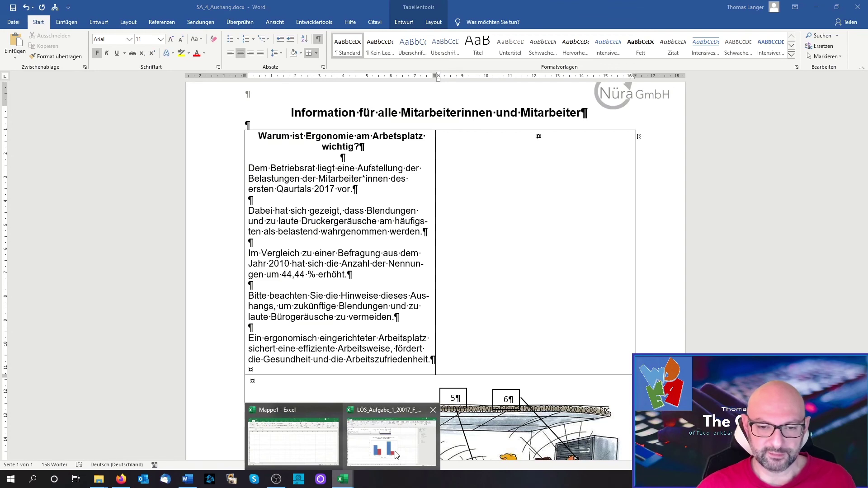
Step: Copy the Excel bar chart comparing 2010 and 2017 mentions per stress type
mouse_move(343, 479)
left_click(394, 457)
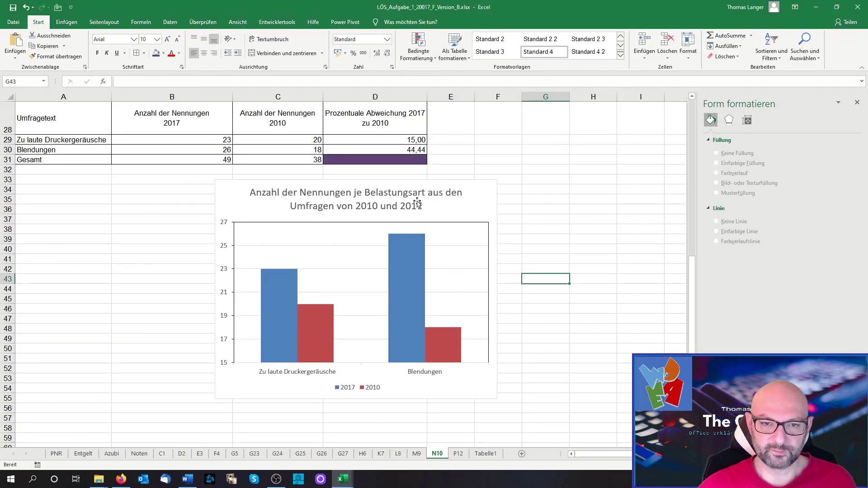
left_click(425, 182)
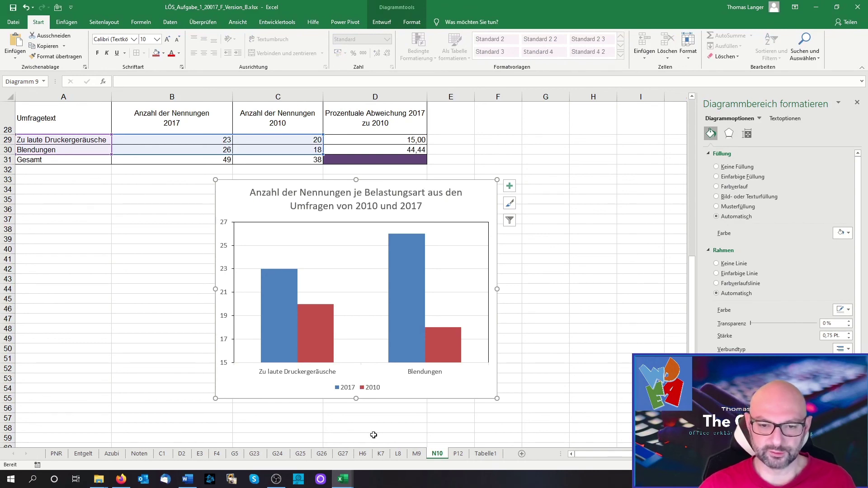
Step: Paste the Excel chart into a new paragraph in the right table cell and delete its chart title
left_click(188, 481)
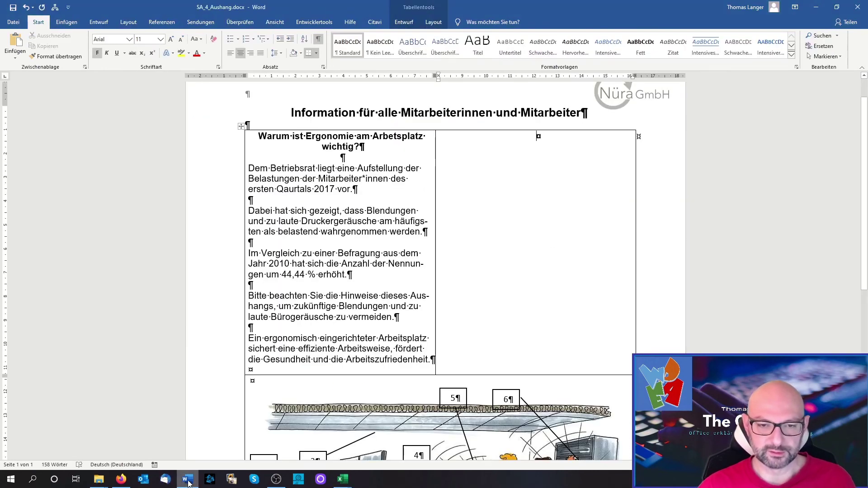
key("Return")
key("ctrl+v")
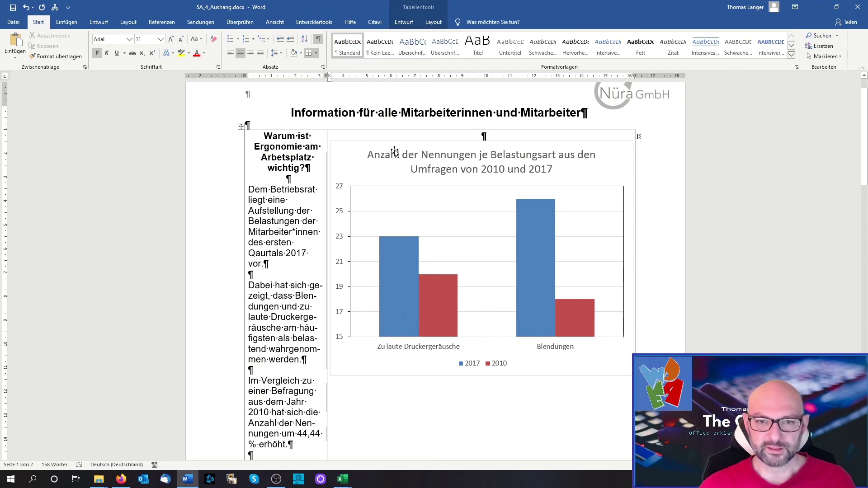
left_click(425, 155)
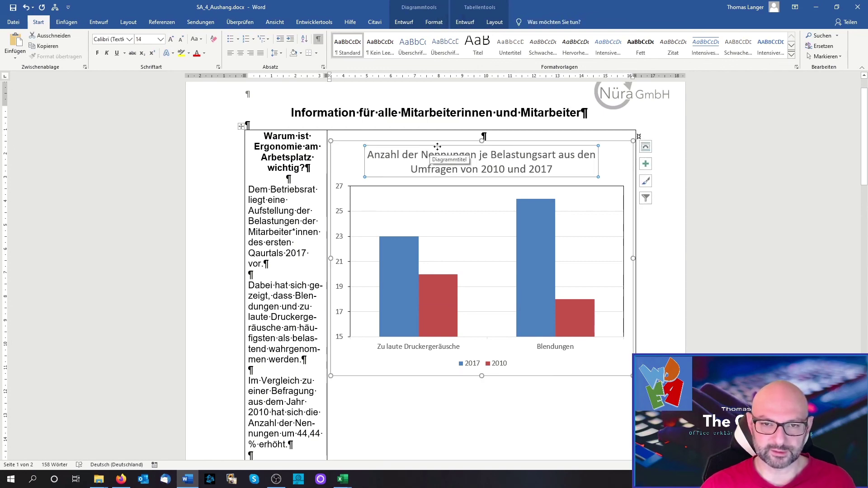
key("Delete")
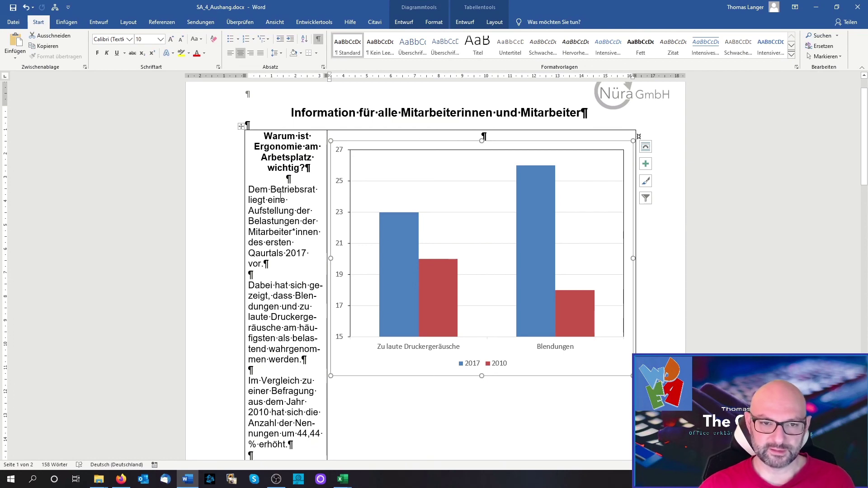
key("Escape")
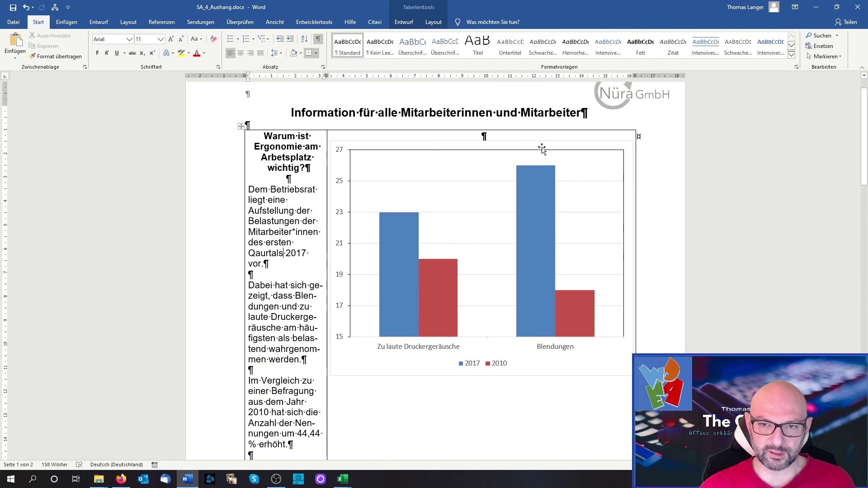
Step: Set the chart area's border to Keine Linie via Diagrammbereich formatieren
left_click(483, 152)
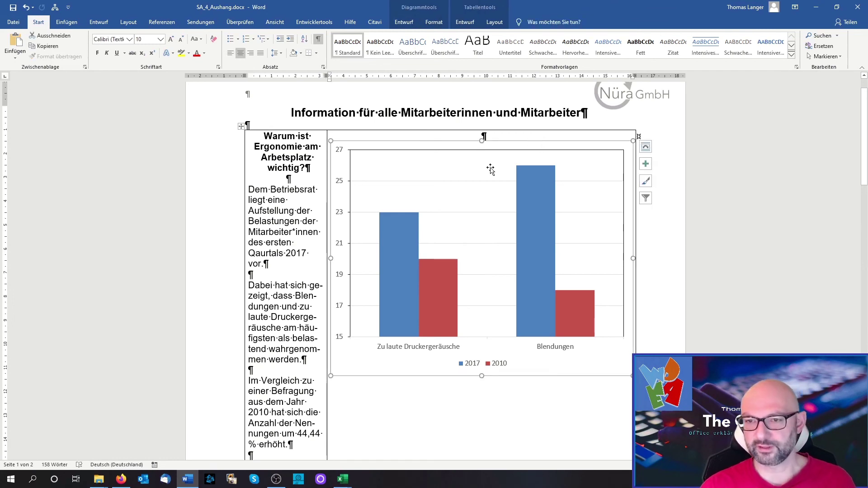
right_click(569, 142)
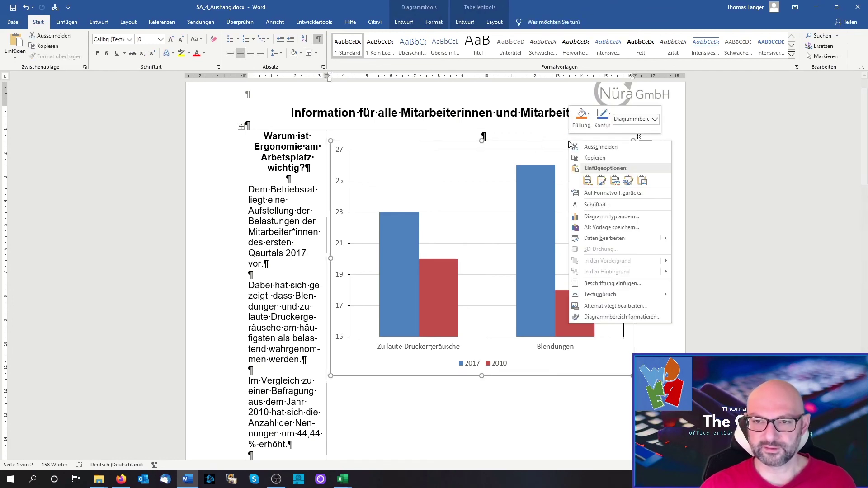
left_click(632, 317)
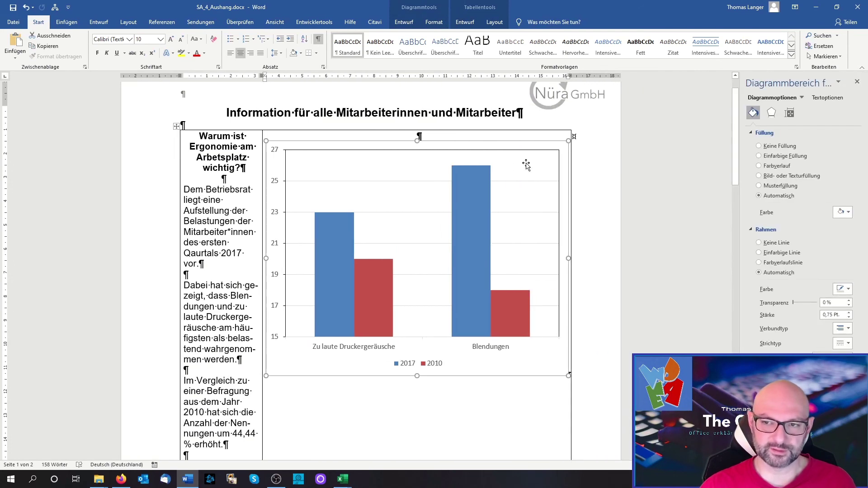
left_click(768, 245)
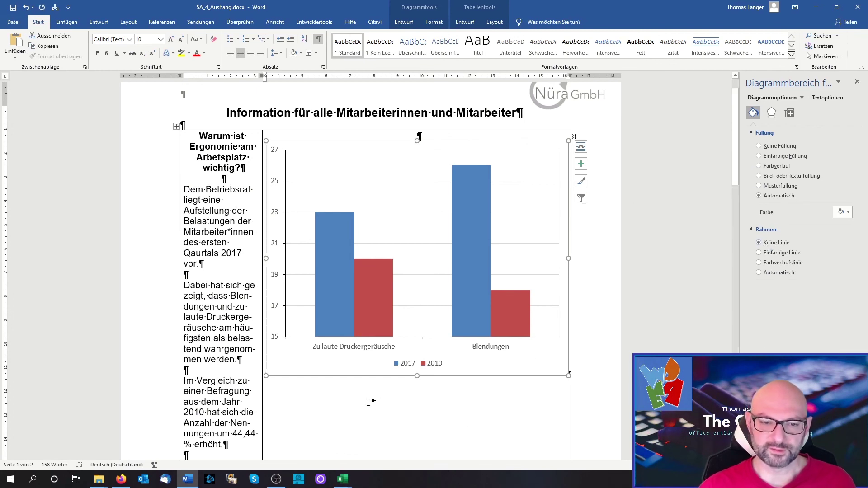
left_click(241, 388)
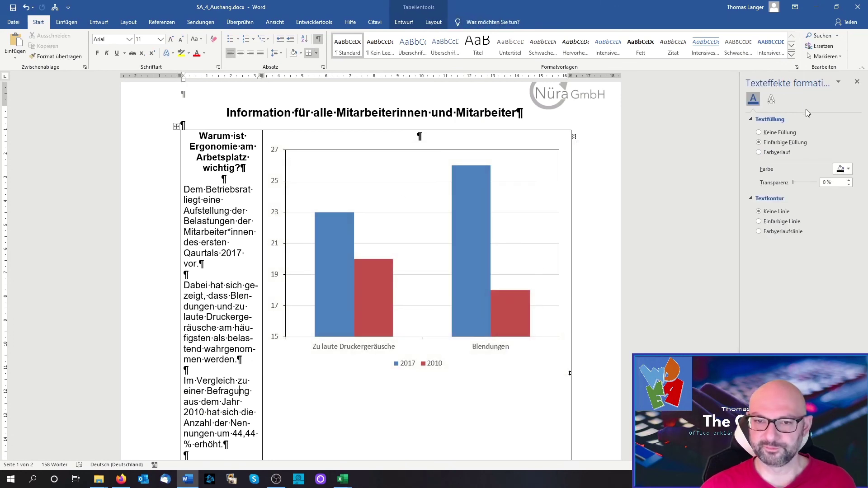
left_click(858, 80)
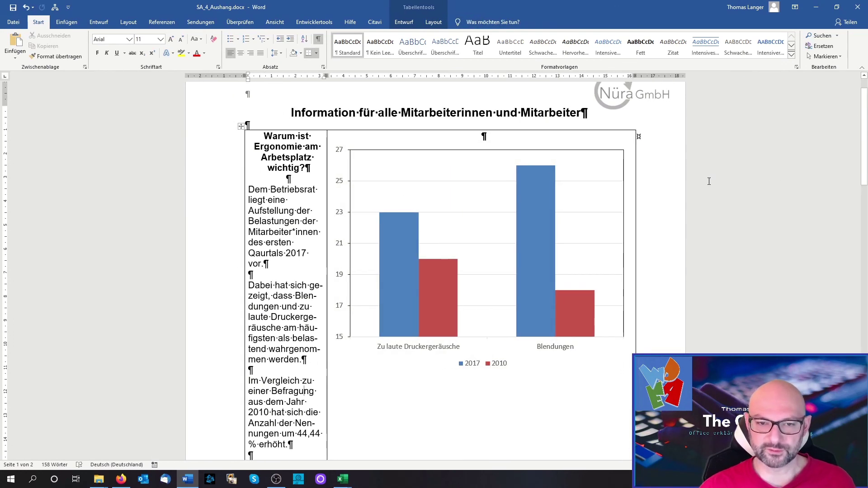
Step: Shrink the chart by its corner handle so it sits centred in the right cell, widening the text column
scroll(709, 181, "down", 4, "ctrl")
scroll(709, 181, "down", 2, "ctrl")
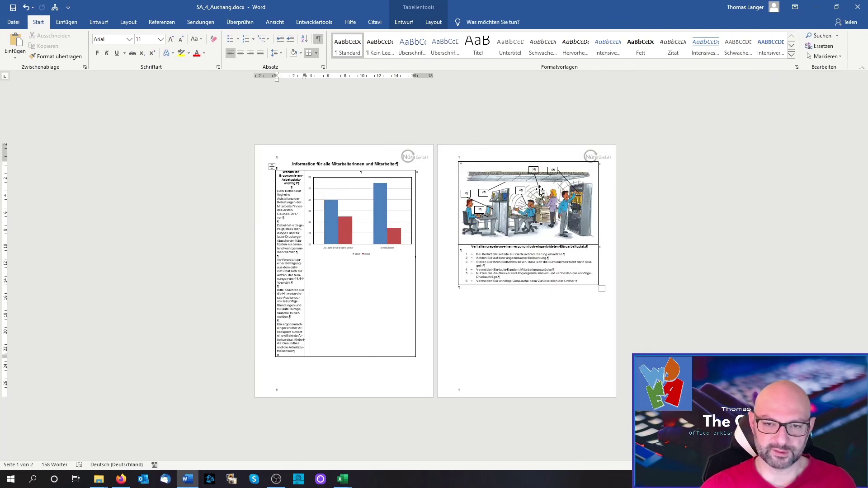
scroll(731, 204, "up", 5, "ctrl")
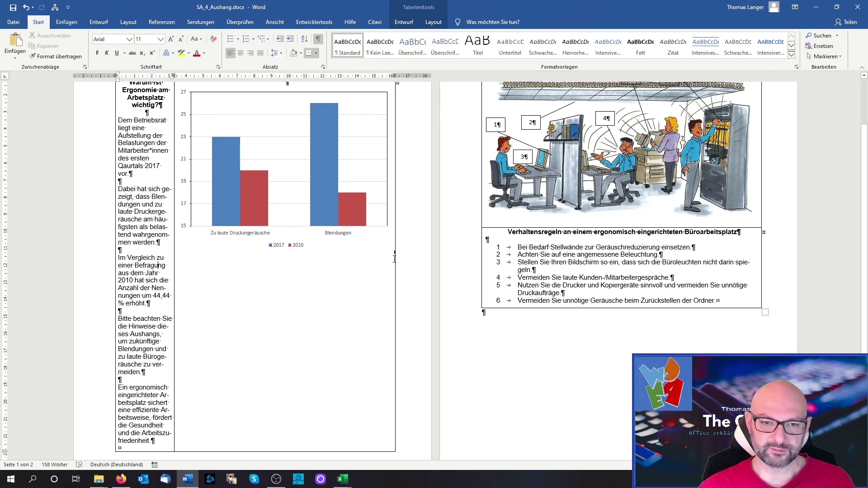
left_click(375, 228)
mouse_move(396, 251)
left_mouse_down()
mouse_move(324, 223)
mouse_move(327, 246)
left_mouse_up()
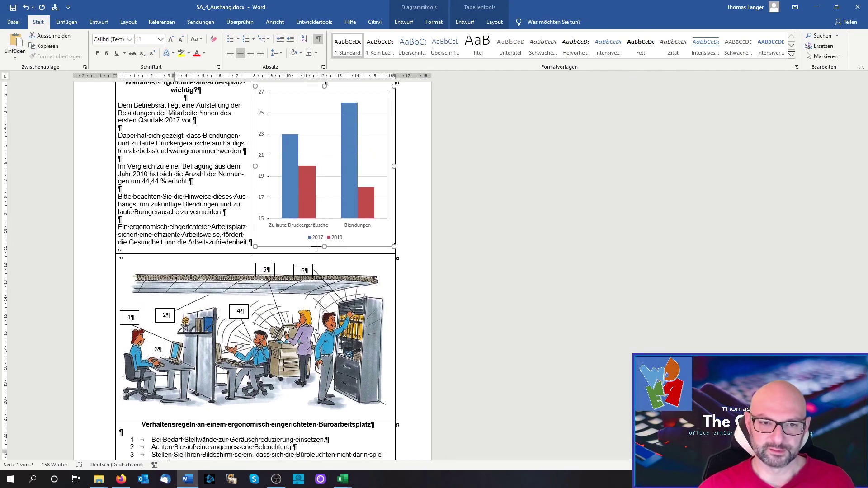
scroll(359, 261, "down", 3)
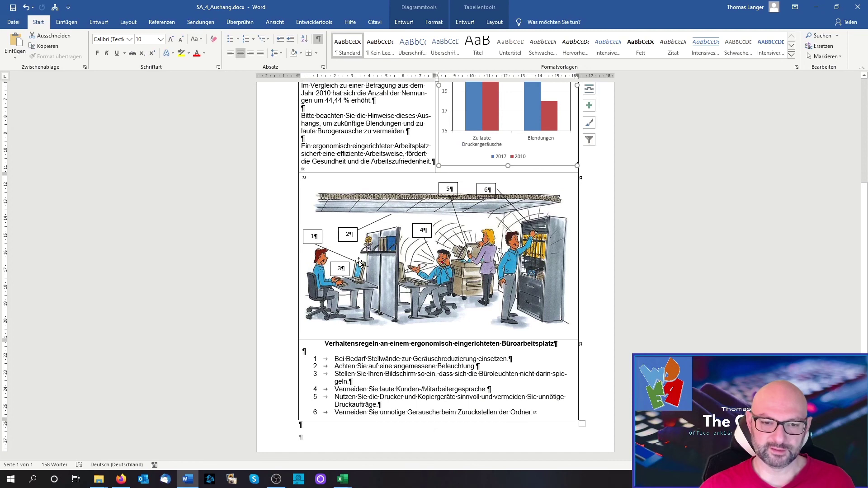
scroll(359, 261, "up", 5)
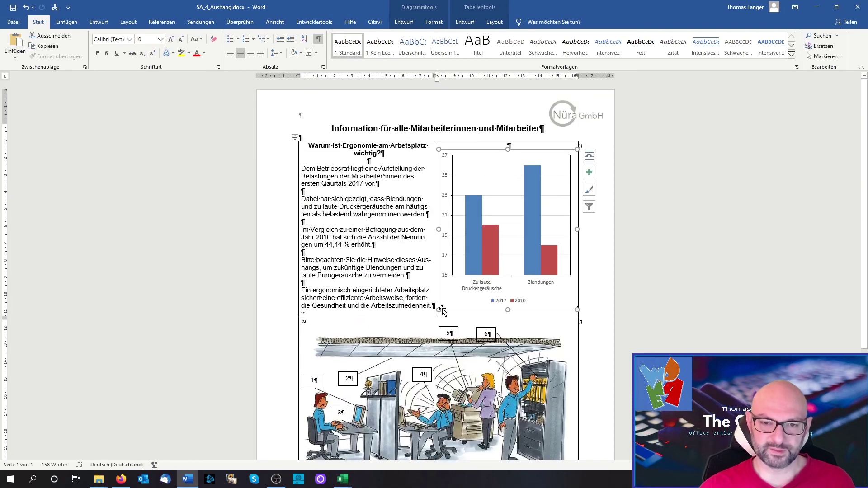
left_click_drag(439, 310, 459, 285)
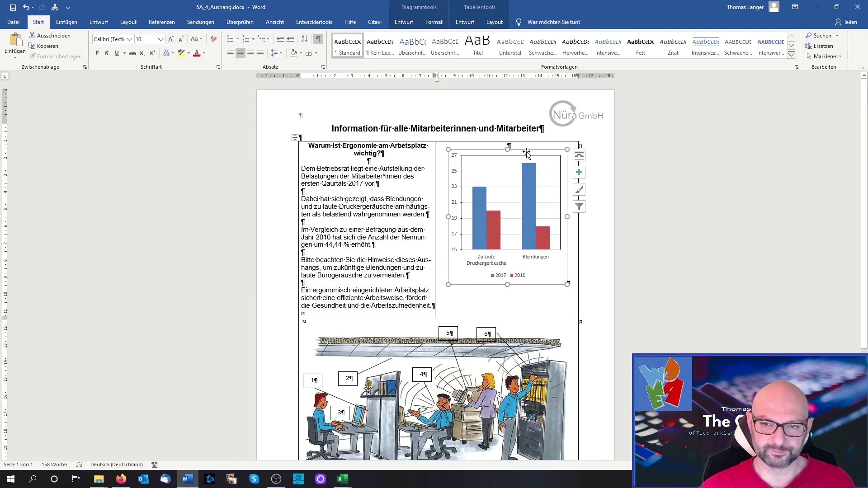
Step: Type 'Vergleich der Umfrageergebnisse des Betriebsrates' at the top of the chart's table cell
left_click(521, 146)
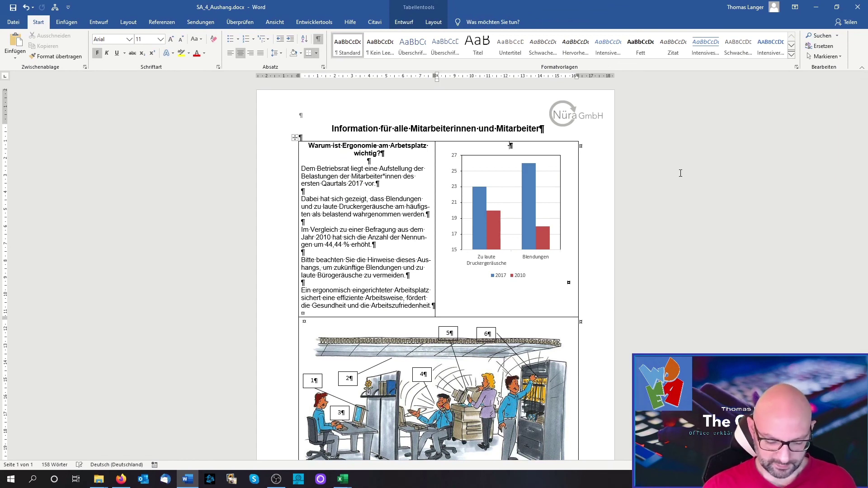
type("Vergleich der Umfrage")
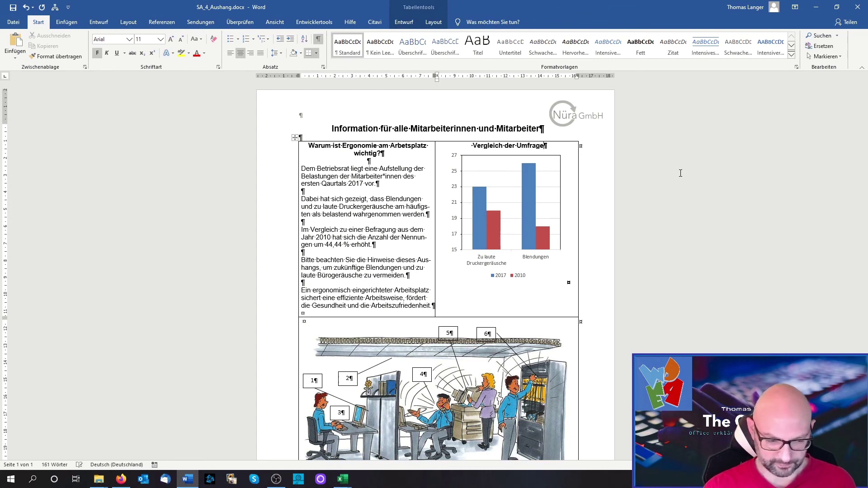
type("e")
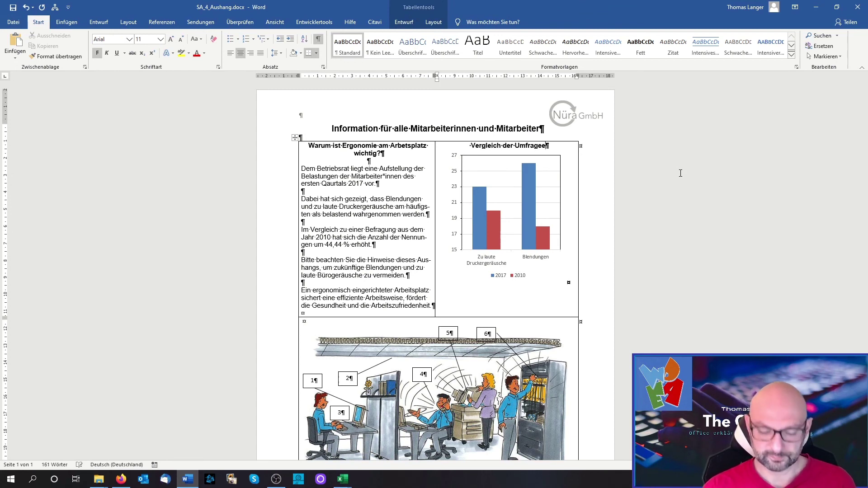
type("rgebni")
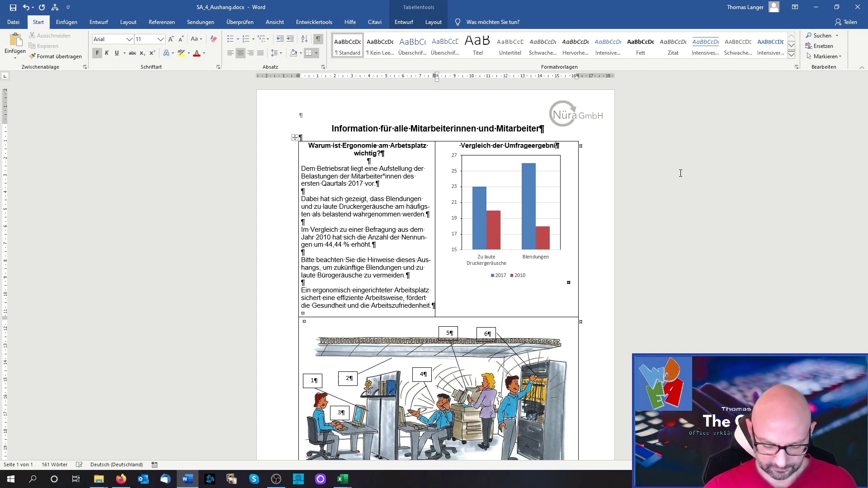
type("sse des Betriebsrates")
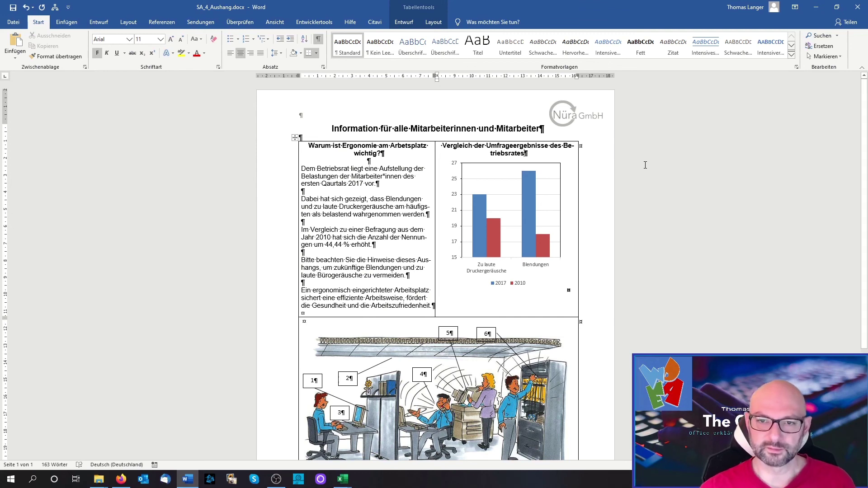
Step: Set the chart's text wrapping to Tight in the full Layout settings
left_click(544, 168)
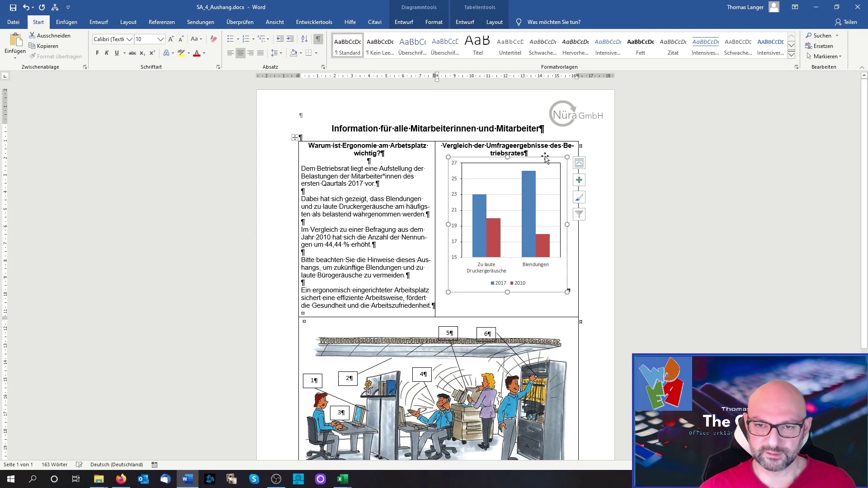
left_click(579, 164)
left_click(643, 306)
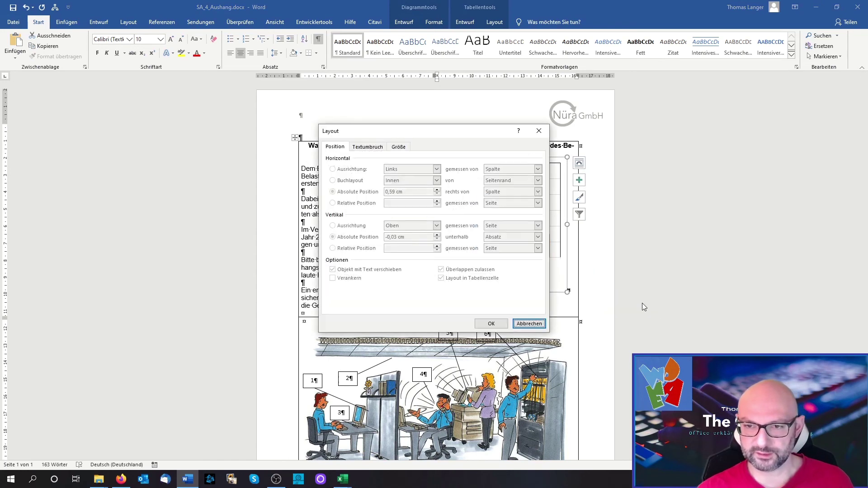
left_click(374, 149)
left_click(440, 178)
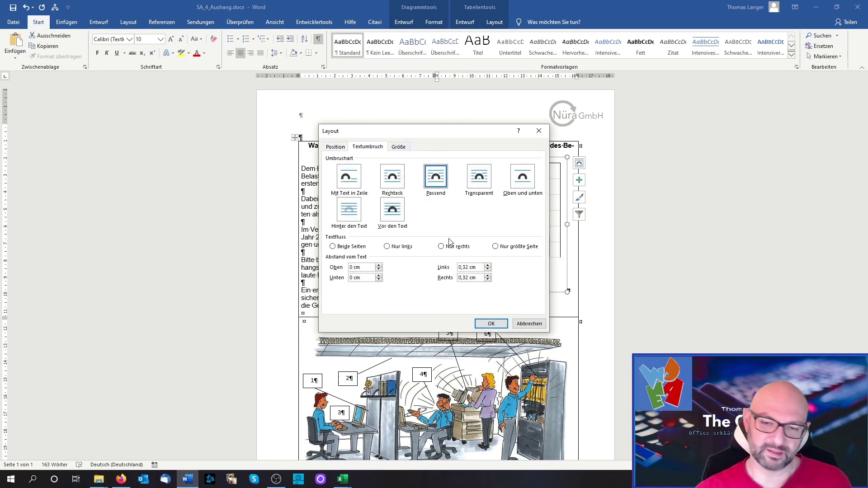
left_click(491, 324)
Step: Move the chart down below the heading so they no longer overlap
left_click_drag(545, 158, 542, 170)
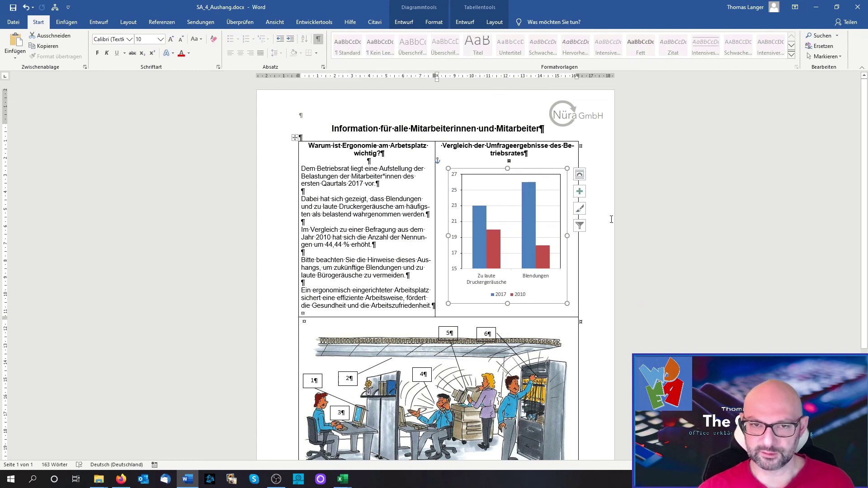
left_click(563, 154)
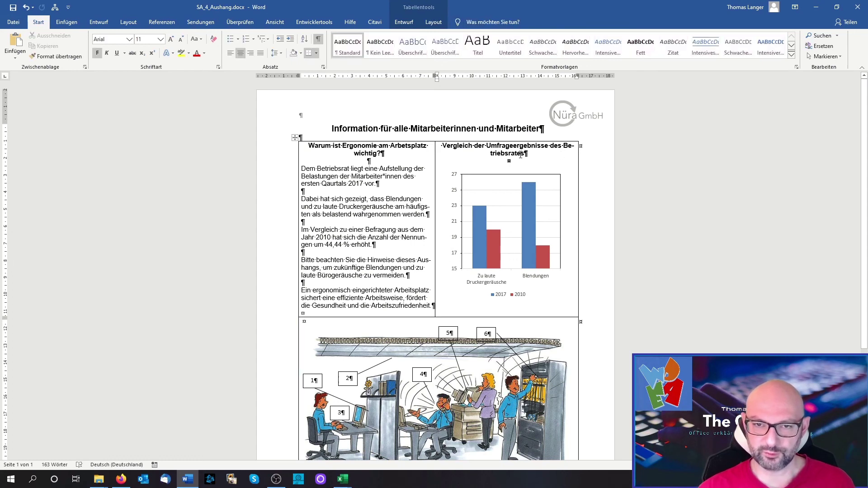
scroll(577, 169, "down", 2)
scroll(577, 170, "down", 3)
scroll(578, 171, "down", 1)
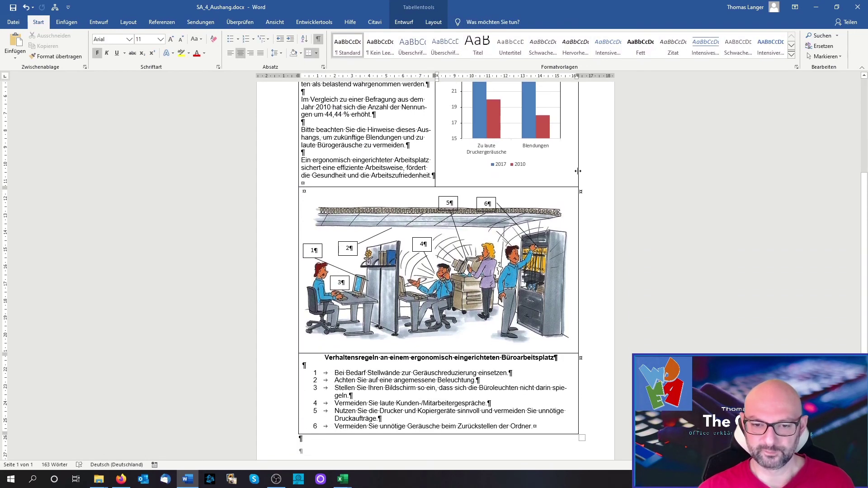
scroll(578, 172, "down", 1)
scroll(578, 171, "down", 1)
scroll(579, 172, "down", 1)
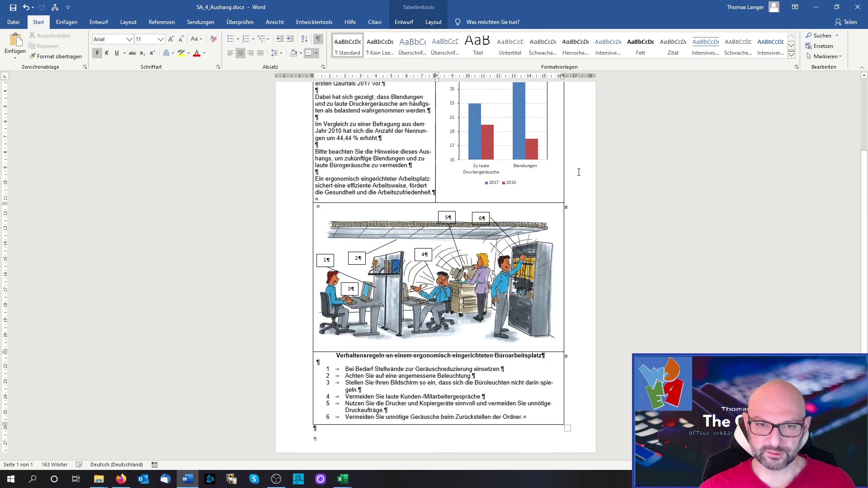
scroll(579, 172, "down", 1)
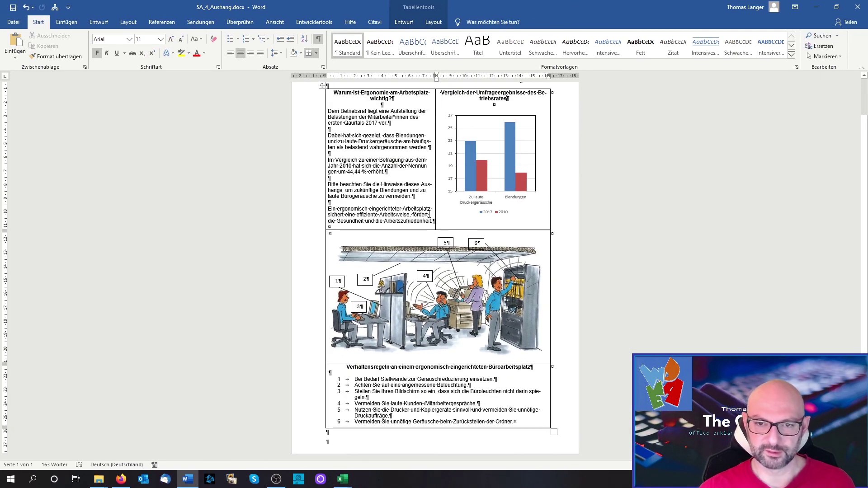